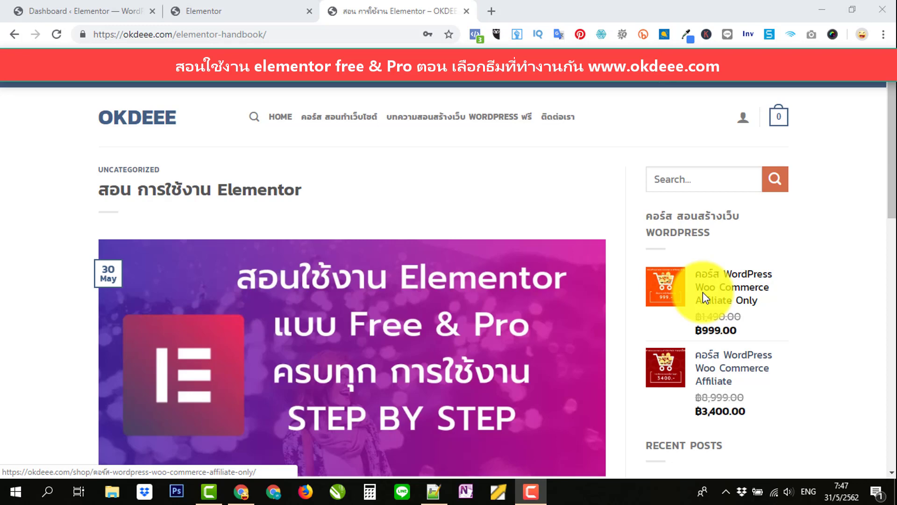
Look over the open dashboard and site pages, and close the Elementor handbook article page
{"action": "left_click", "coordinate": [80, 9]}
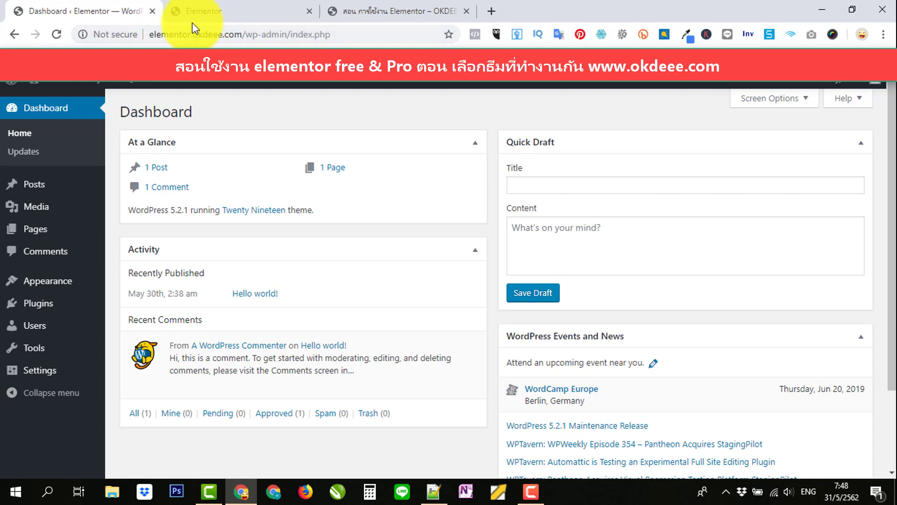
{"action": "left_click", "coordinate": [261, 11]}
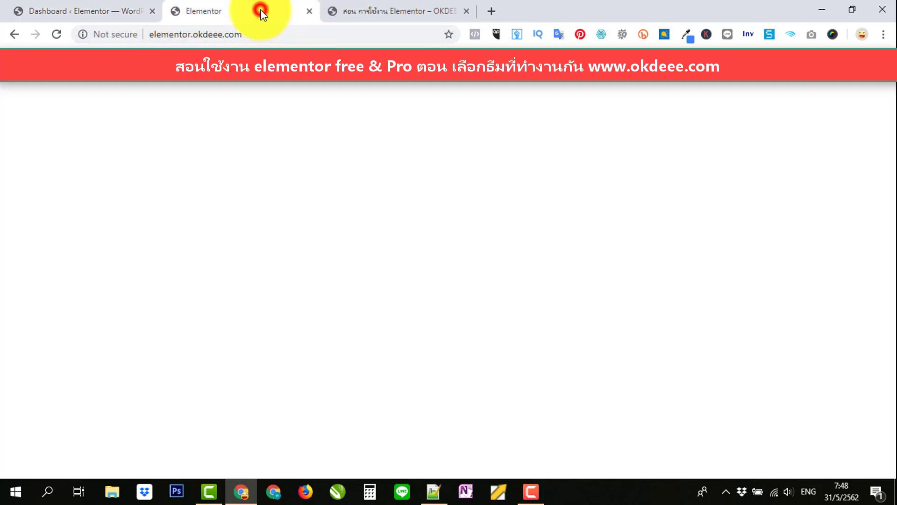
{"action": "left_click", "coordinate": [460, 12]}
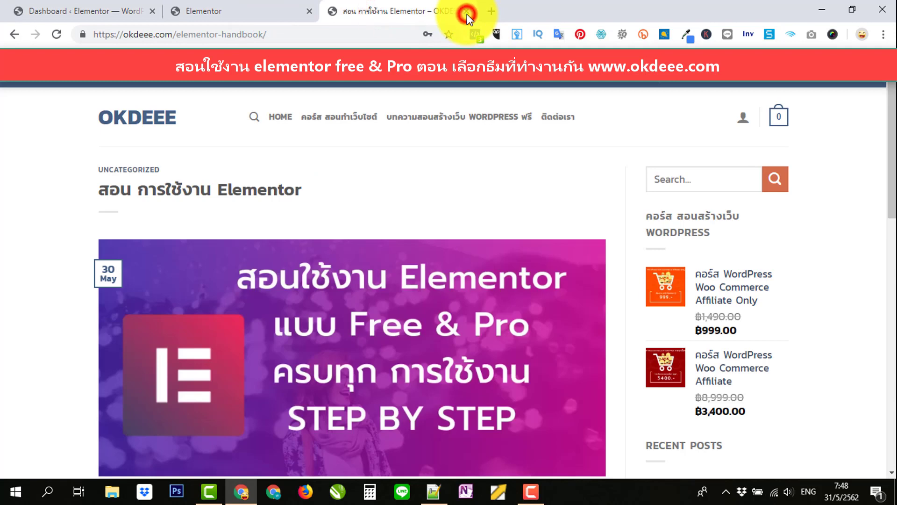
{"action": "left_click", "coordinate": [466, 12]}
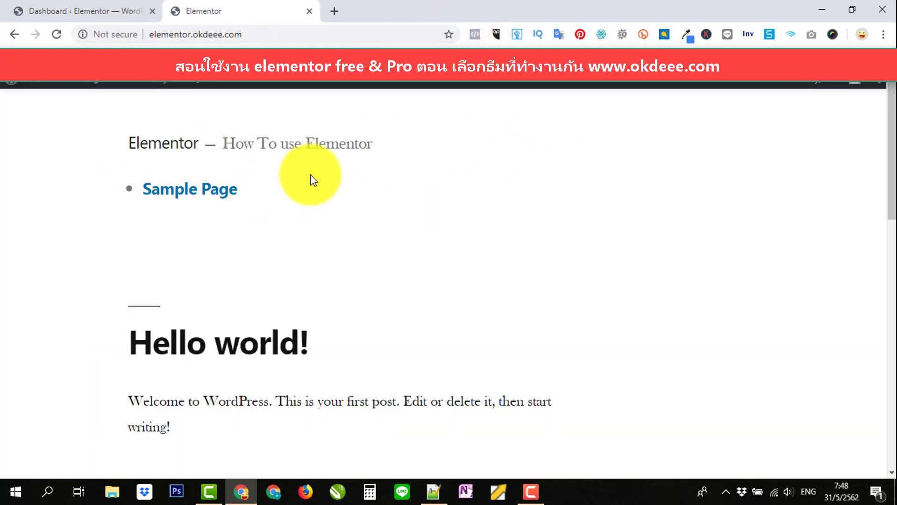
Examine the layout of the Elementor site's front page, from the header through the Hello world! post to the footer
{"action": "scroll", "coordinate": [310, 178], "scroll_direction": "down", "scroll_amount": 10}
{"action": "scroll", "coordinate": [521, 190], "scroll_direction": "down", "scroll_amount": 5}
{"action": "scroll", "coordinate": [500, 190], "scroll_direction": "up", "scroll_amount": 13}
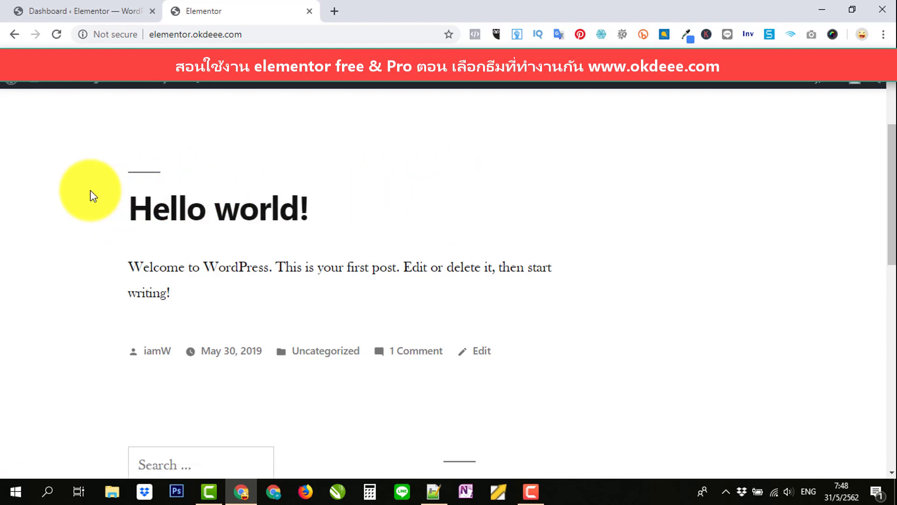
{"action": "scroll", "coordinate": [573, 151], "scroll_direction": "down", "scroll_amount": 1}
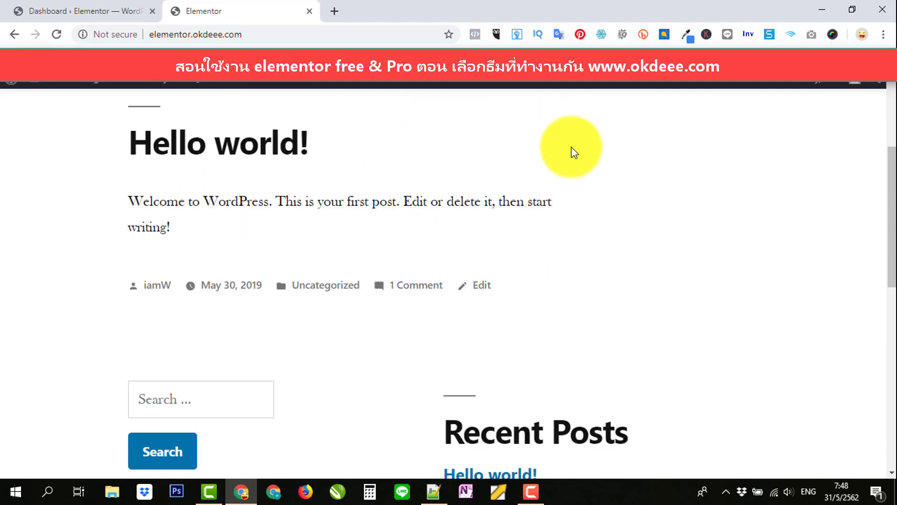
{"action": "scroll", "coordinate": [629, 150], "scroll_direction": "down", "scroll_amount": 8}
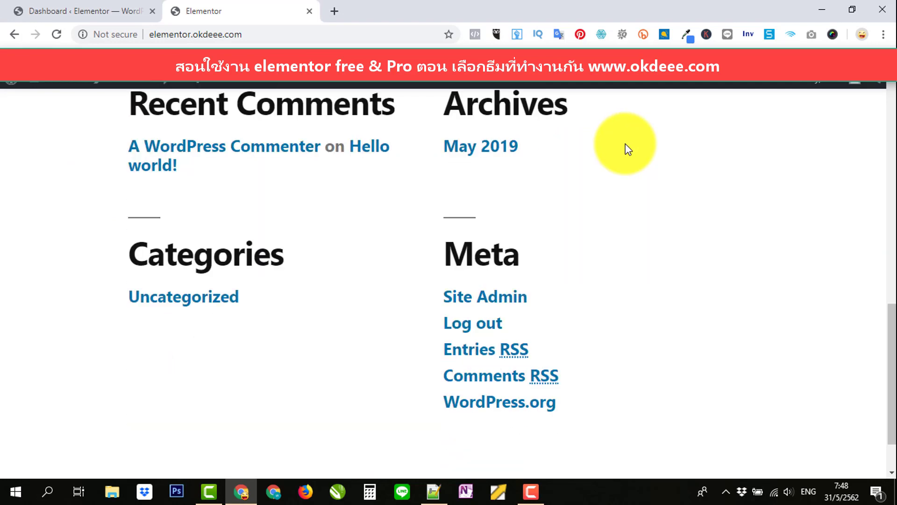
{"action": "scroll", "coordinate": [628, 151], "scroll_direction": "up", "scroll_amount": 1}
{"action": "scroll", "coordinate": [628, 150], "scroll_direction": "up", "scroll_amount": 6}
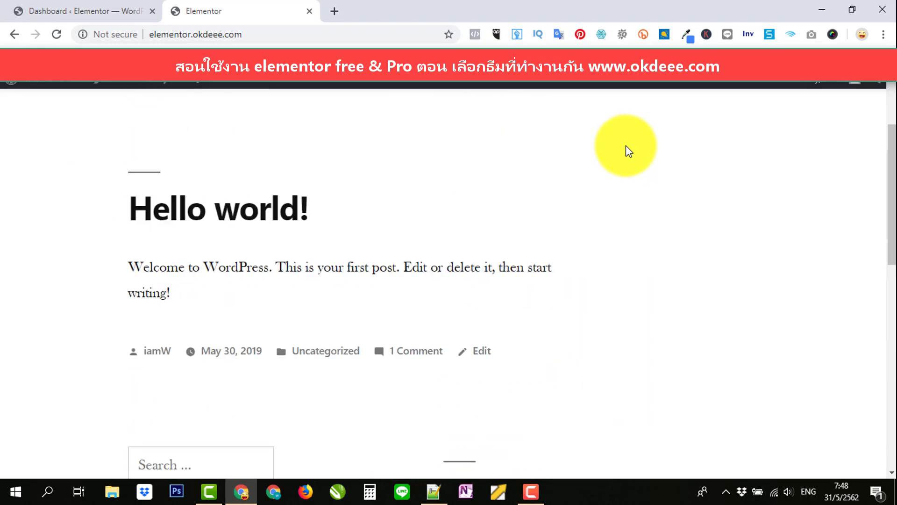
{"action": "scroll", "coordinate": [629, 150], "scroll_direction": "up", "scroll_amount": 2}
{"action": "scroll", "coordinate": [628, 151], "scroll_direction": "down", "scroll_amount": 7}
{"action": "scroll", "coordinate": [626, 146], "scroll_direction": "down", "scroll_amount": 3}
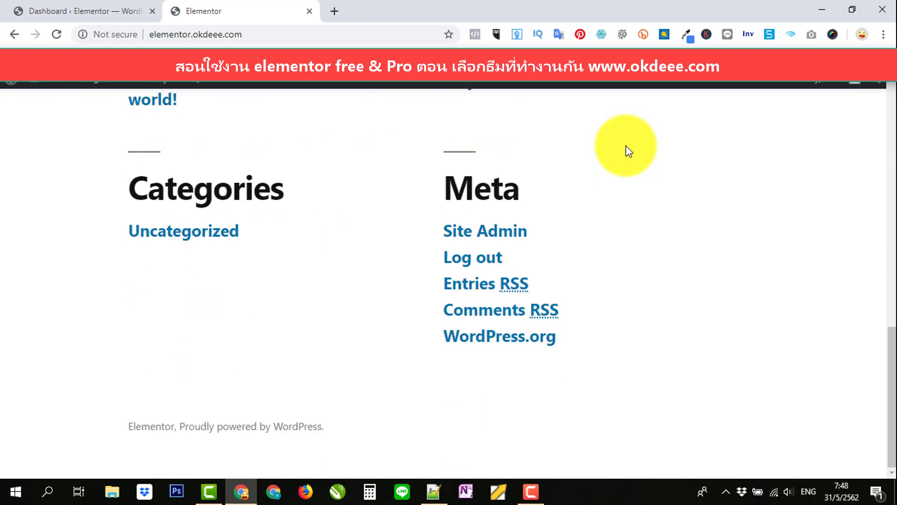
{"action": "scroll", "coordinate": [626, 146], "scroll_direction": "up", "scroll_amount": 10}
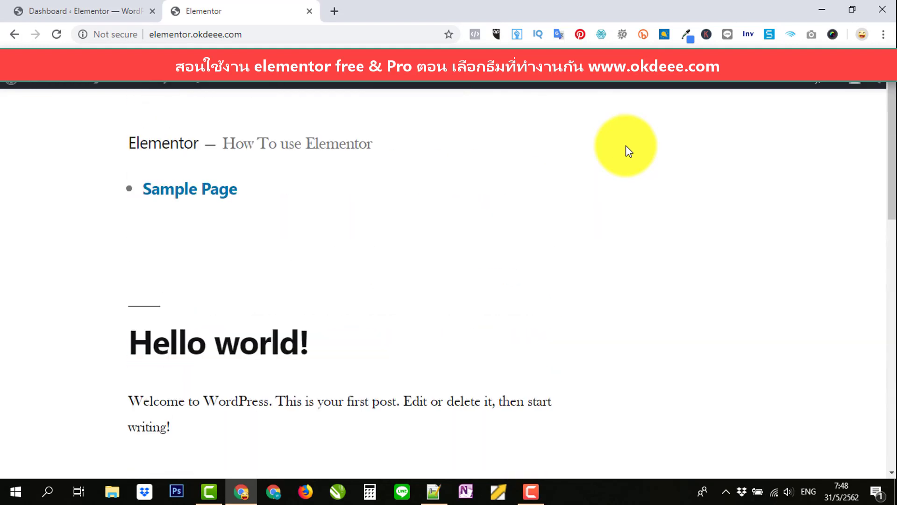
Open a new post from the WordPress dashboard to view the block editor, and dismiss its welcome tip
{"action": "left_click", "coordinate": [77, 9]}
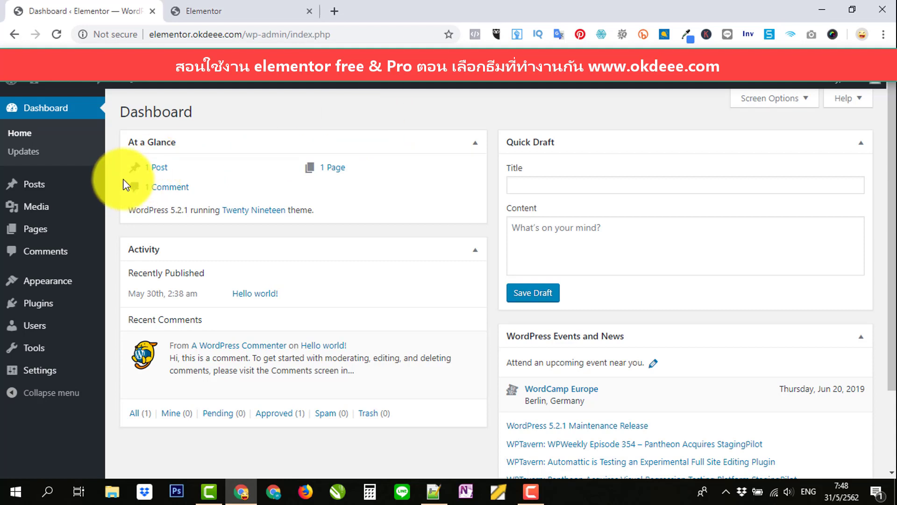
{"action": "mouse_move", "coordinate": [149, 87]}
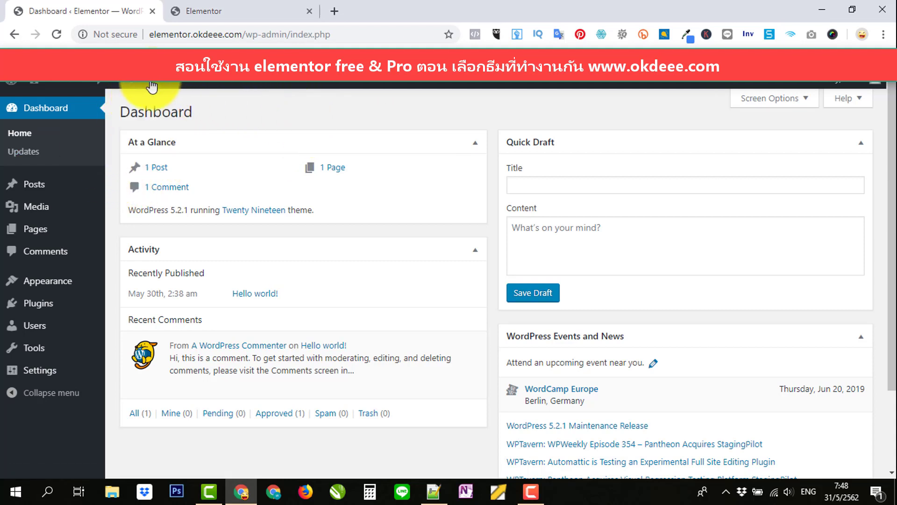
{"action": "left_click", "coordinate": [137, 100]}
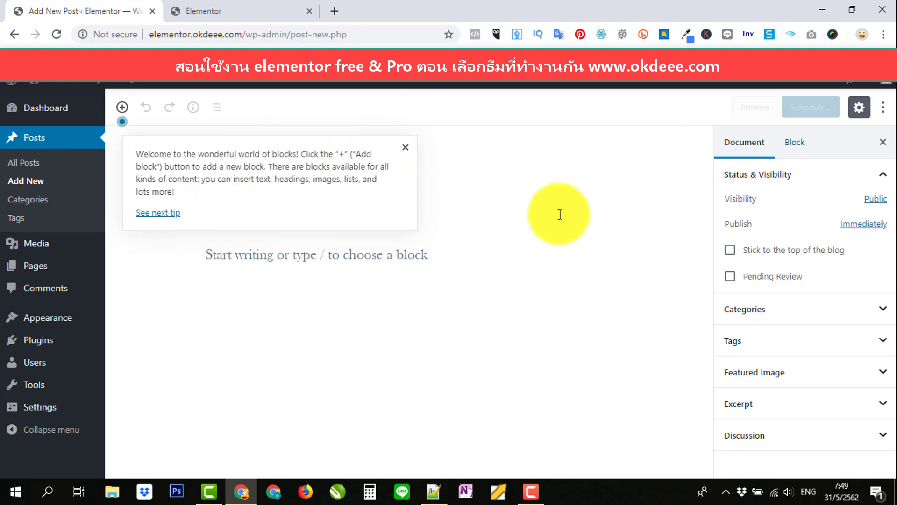
{"action": "left_click", "coordinate": [405, 147]}
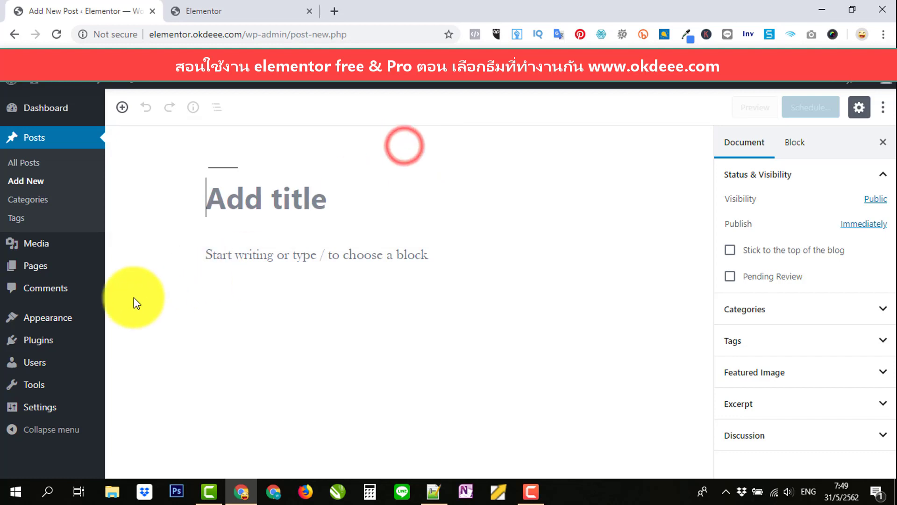
Install and activate the Classic Editor plugin from the Add Plugins page
{"action": "mouse_move", "coordinate": [32, 343]}
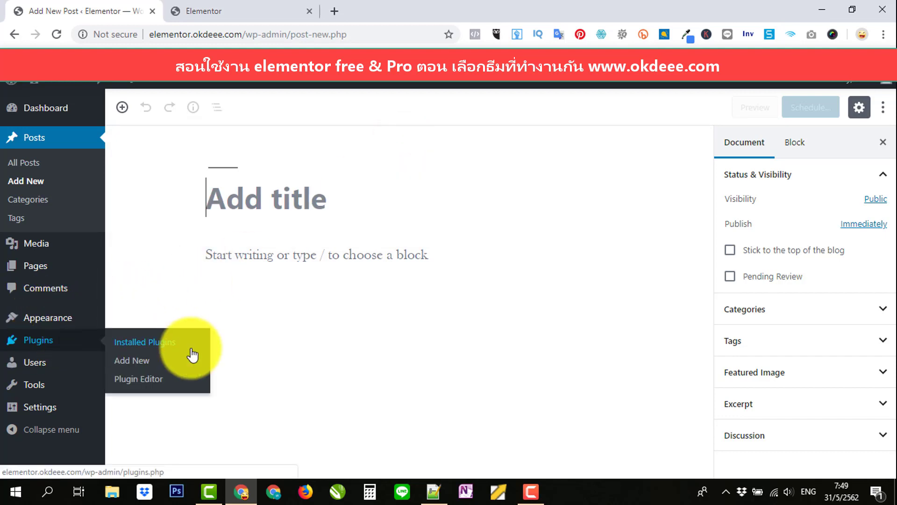
{"action": "left_click", "coordinate": [141, 362]}
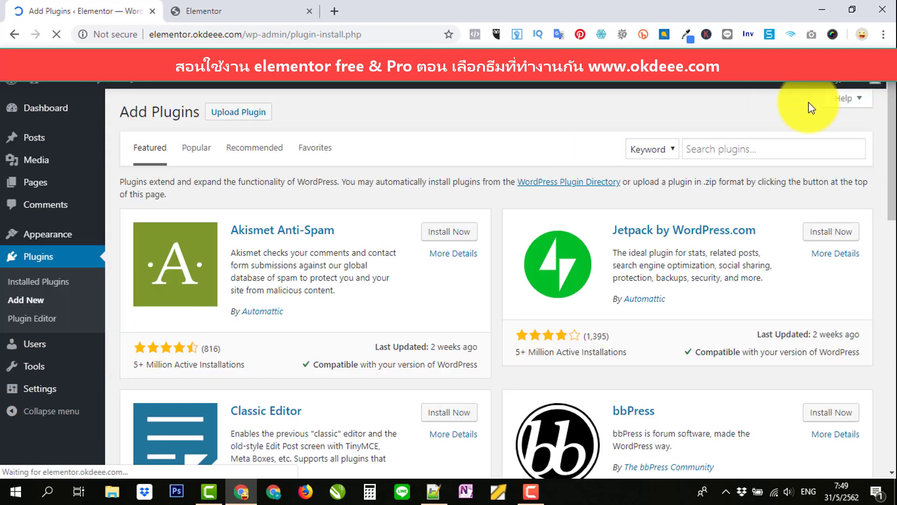
{"action": "scroll", "coordinate": [386, 344], "scroll_direction": "down", "scroll_amount": 3}
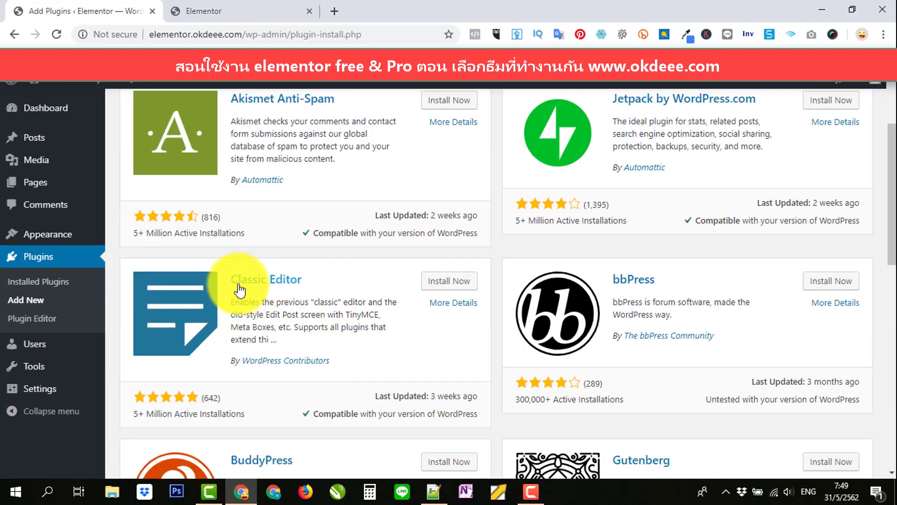
{"action": "left_click", "coordinate": [458, 290]}
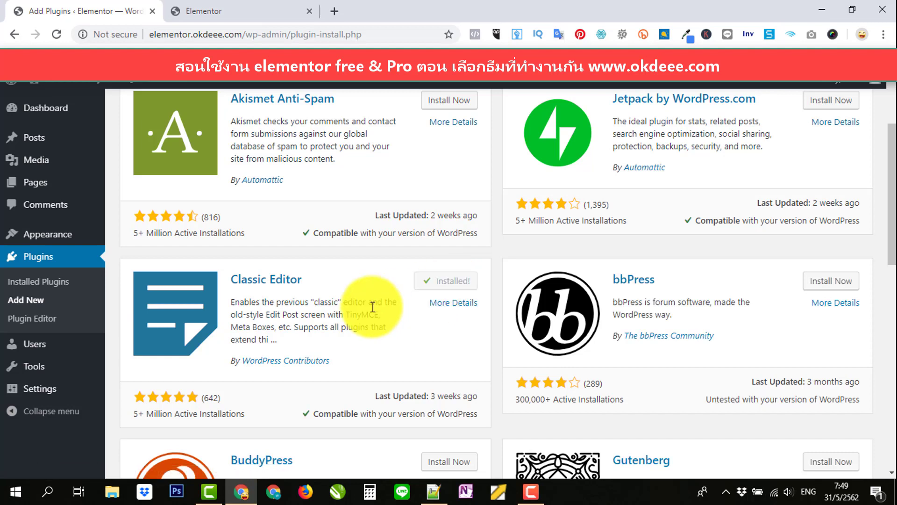
{"action": "left_click", "coordinate": [462, 281]}
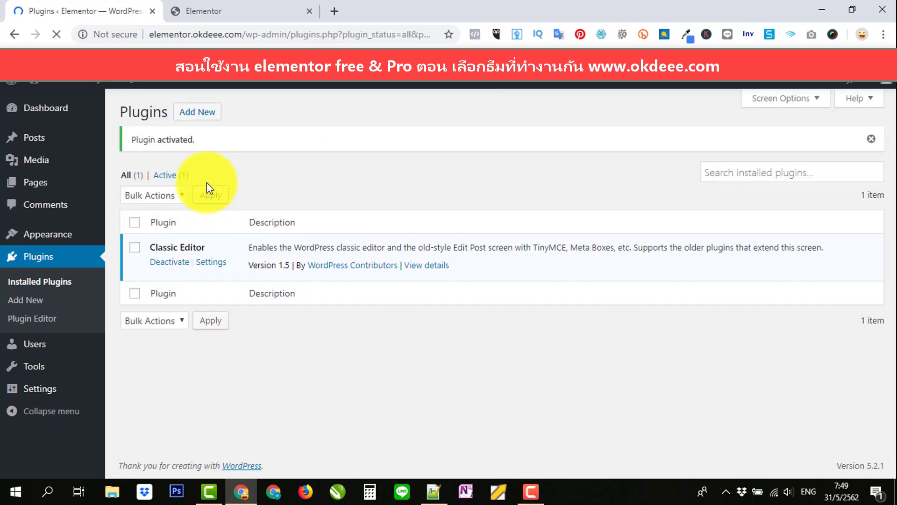
Start a new post and look over the classic editor's content area and its Categories, Tags and Featured Image boxes
{"action": "left_click", "coordinate": [138, 100]}
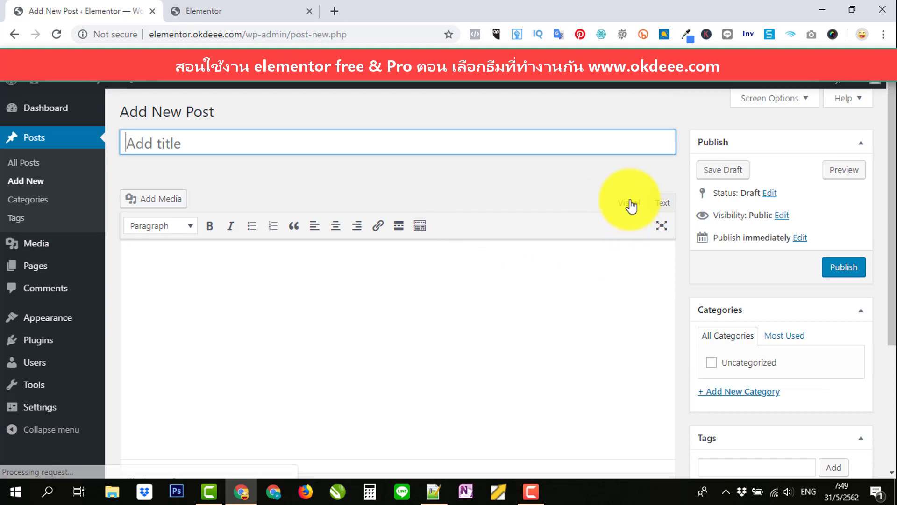
{"action": "scroll", "coordinate": [494, 275], "scroll_direction": "down", "scroll_amount": 2}
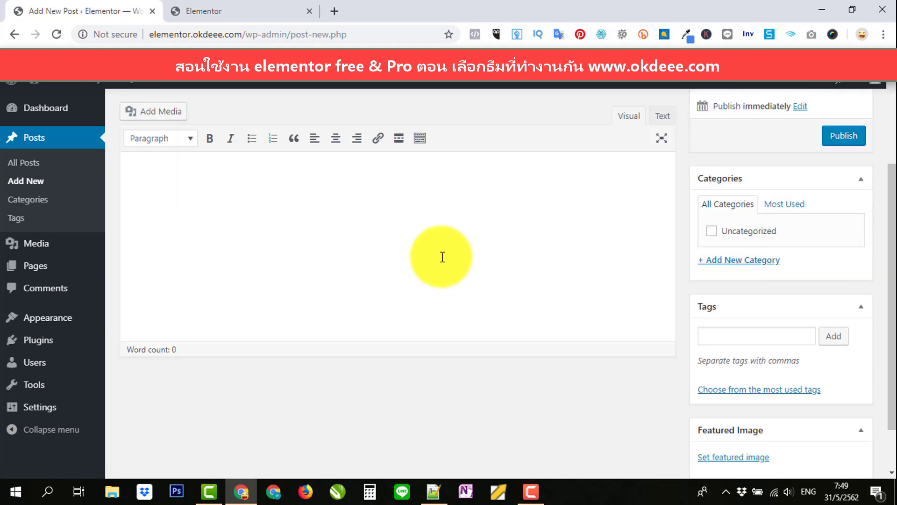
{"action": "left_click", "coordinate": [281, 190]}
{"action": "scroll", "coordinate": [467, 208], "scroll_direction": "down", "scroll_amount": 2}
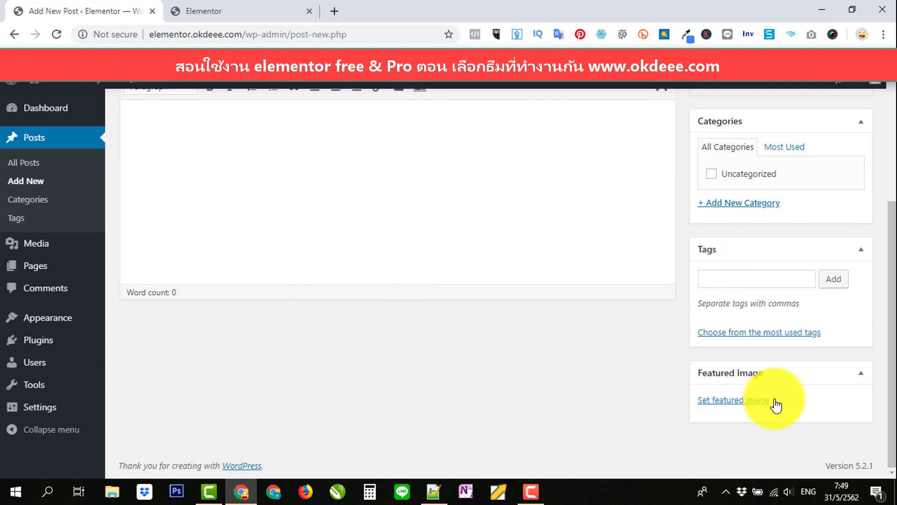
{"action": "scroll", "coordinate": [489, 262], "scroll_direction": "up", "scroll_amount": 3}
{"action": "scroll", "coordinate": [507, 252], "scroll_direction": "down", "scroll_amount": 2}
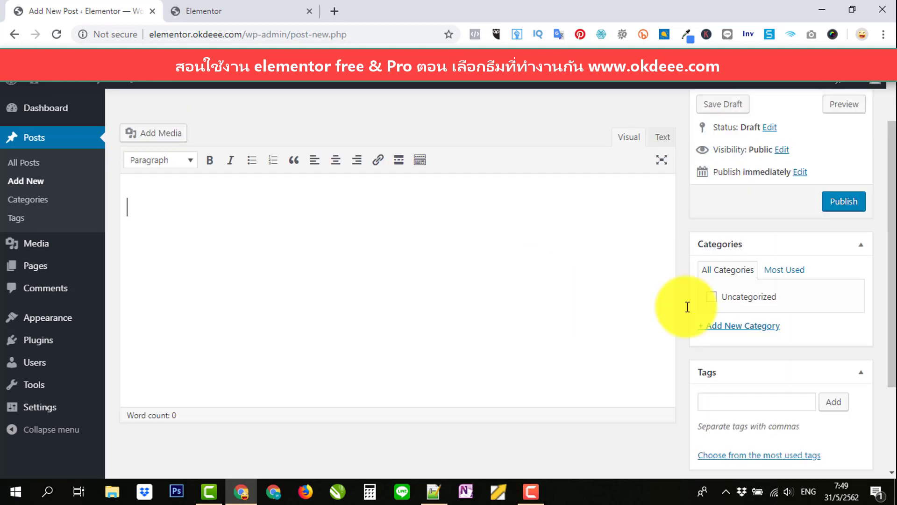
{"action": "scroll", "coordinate": [677, 274], "scroll_direction": "up", "scroll_amount": 2}
Enable the Excerpt box in the post's Screen Options, check it below the content editor, and collapse the options
{"action": "left_click", "coordinate": [807, 96]}
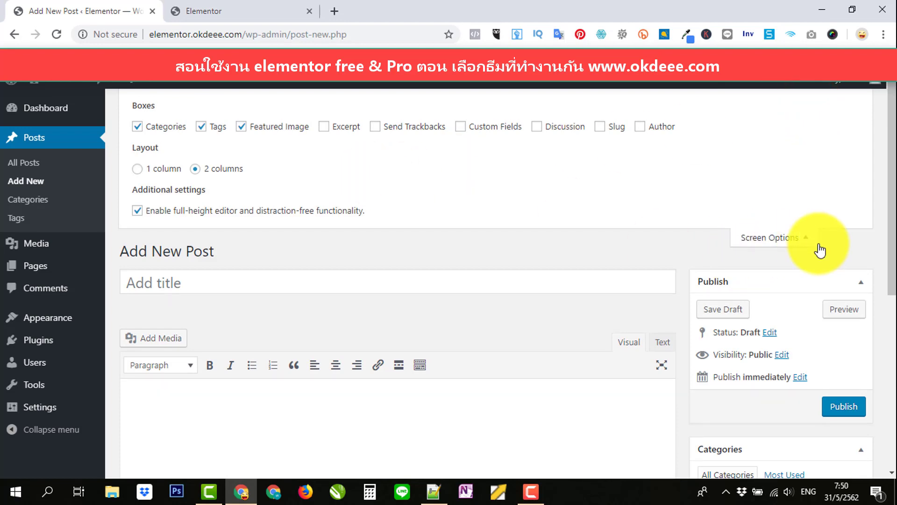
{"action": "left_click", "coordinate": [324, 126]}
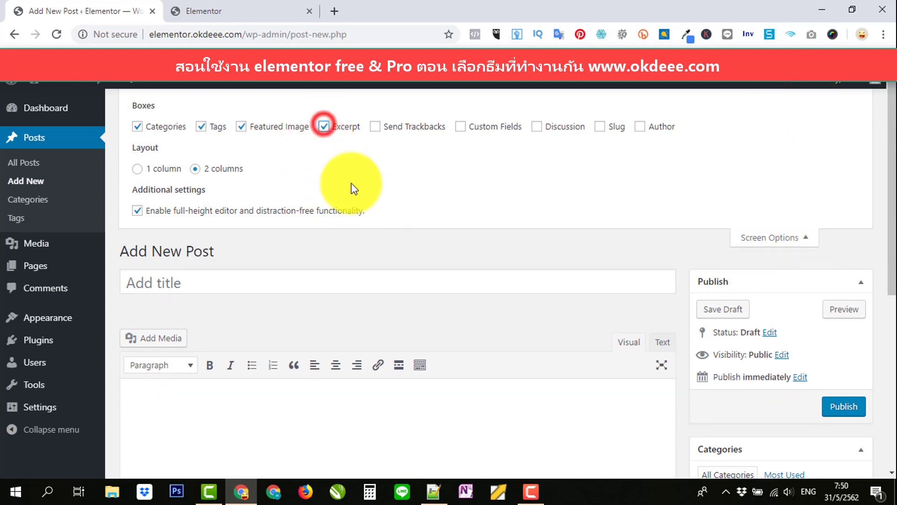
{"action": "scroll", "coordinate": [420, 226], "scroll_direction": "down", "scroll_amount": 7}
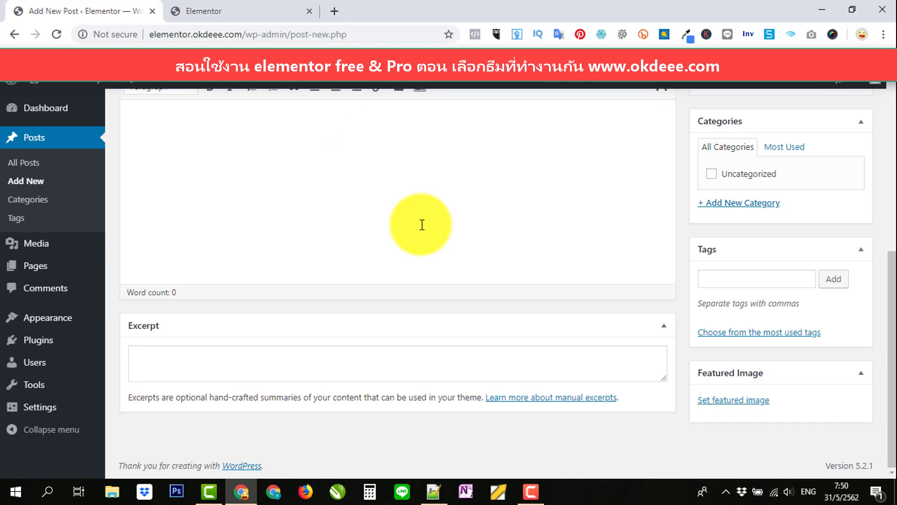
{"action": "scroll", "coordinate": [422, 224], "scroll_direction": "up", "scroll_amount": 3}
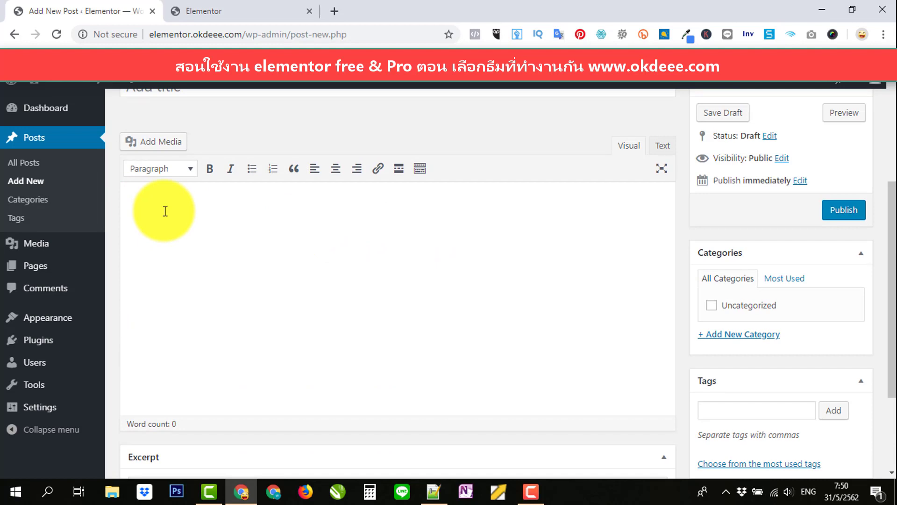
{"action": "scroll", "coordinate": [165, 211], "scroll_direction": "down", "scroll_amount": 3}
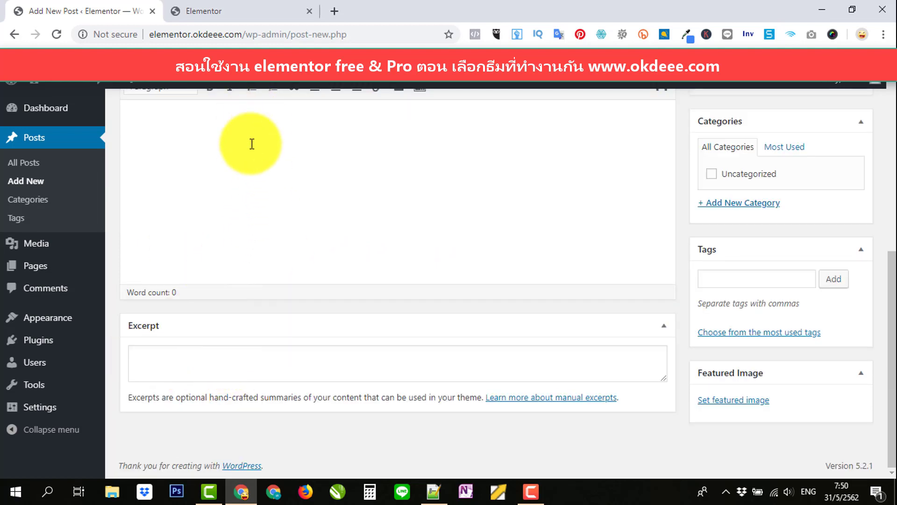
{"action": "left_click", "coordinate": [168, 351]}
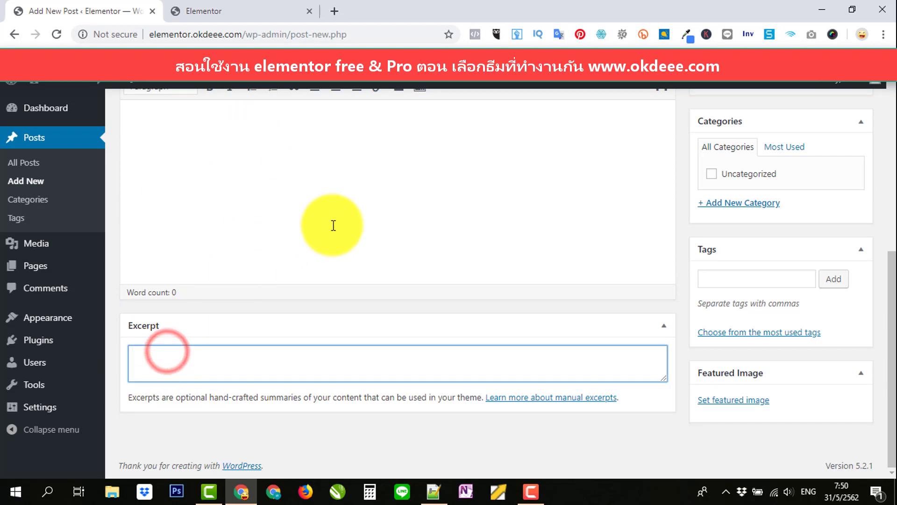
{"action": "scroll", "coordinate": [332, 224], "scroll_direction": "up", "scroll_amount": 3}
{"action": "scroll", "coordinate": [336, 288], "scroll_direction": "up", "scroll_amount": 2}
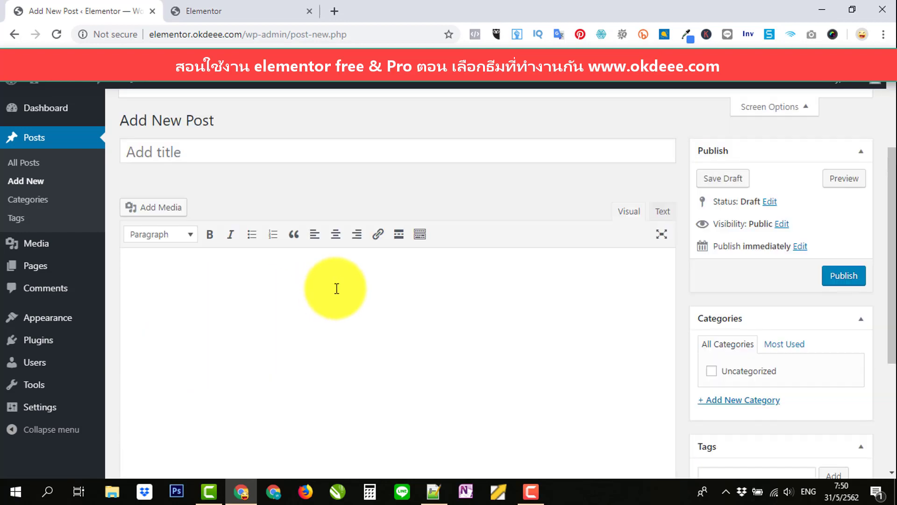
{"action": "scroll", "coordinate": [336, 289], "scroll_direction": "up", "scroll_amount": 3}
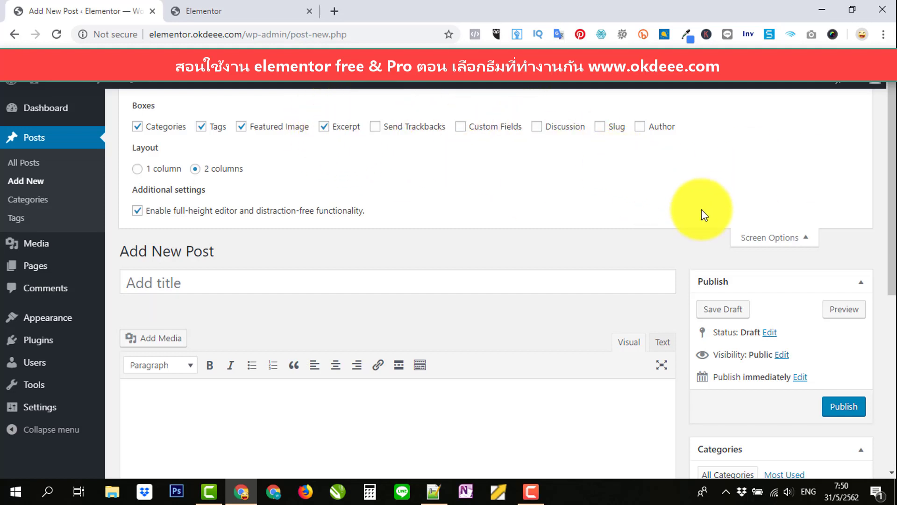
{"action": "left_click", "coordinate": [800, 238]}
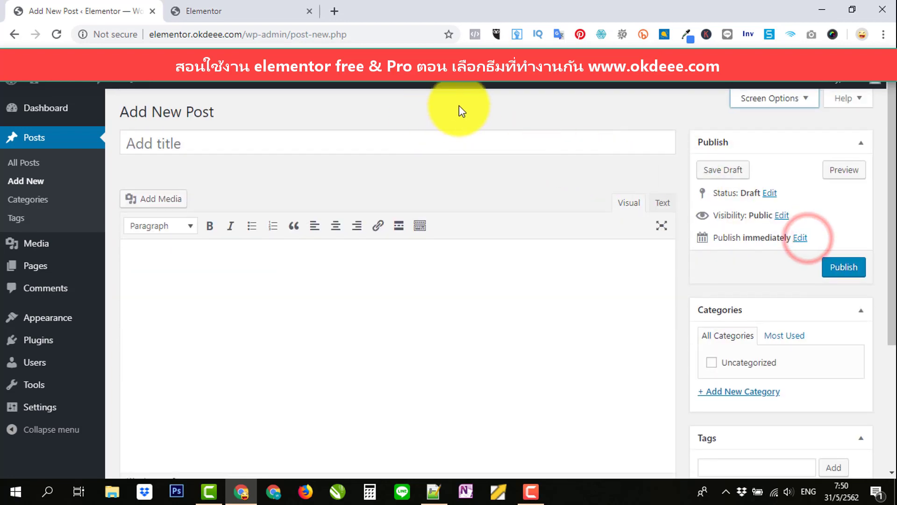
Expand the classic editor's formatting toolbar to show its second row of tools
{"action": "scroll", "coordinate": [555, 195], "scroll_direction": "down", "scroll_amount": 2}
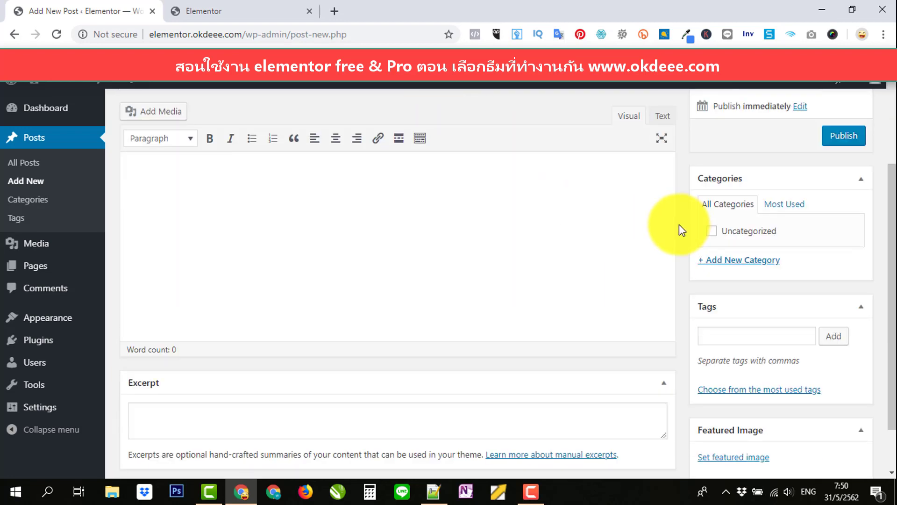
{"action": "scroll", "coordinate": [468, 239], "scroll_direction": "down", "scroll_amount": 1}
{"action": "scroll", "coordinate": [350, 248], "scroll_direction": "up", "scroll_amount": 3}
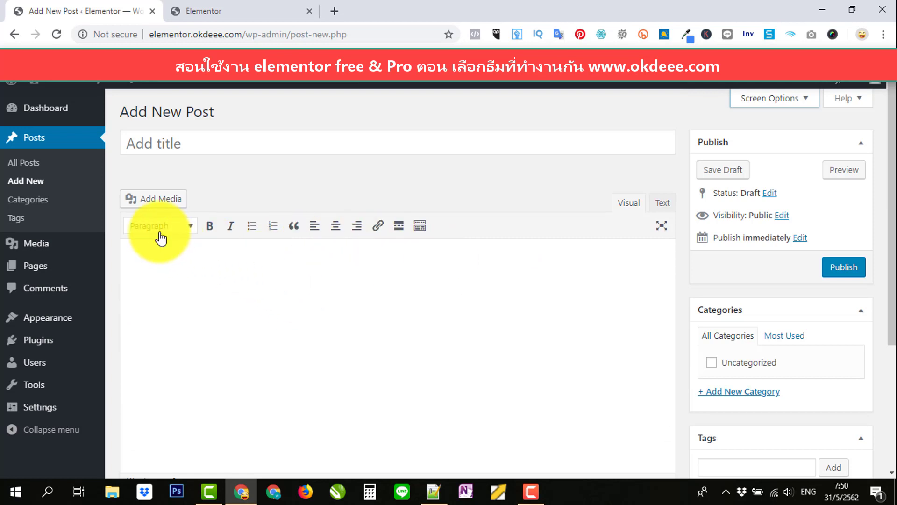
{"action": "left_click", "coordinate": [419, 225]}
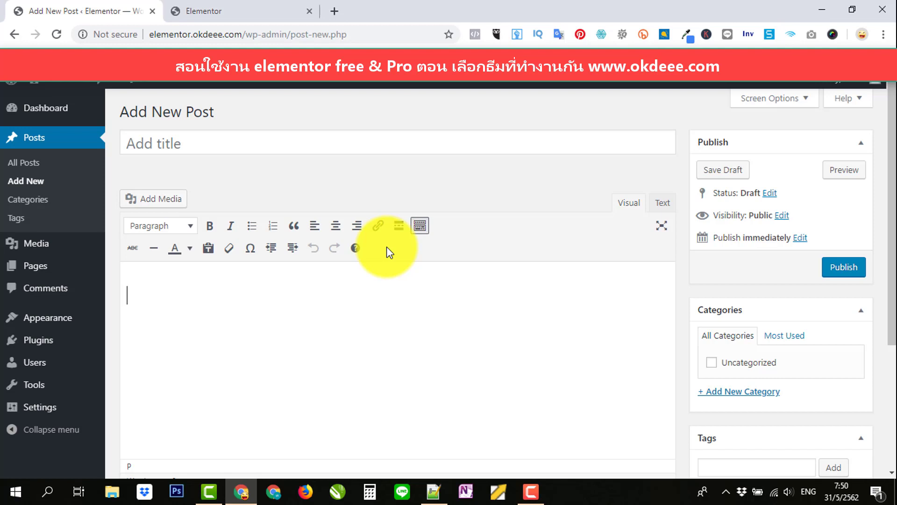
Look over the site's Posts list, Media Library and Pages list
{"action": "left_click", "coordinate": [341, 280]}
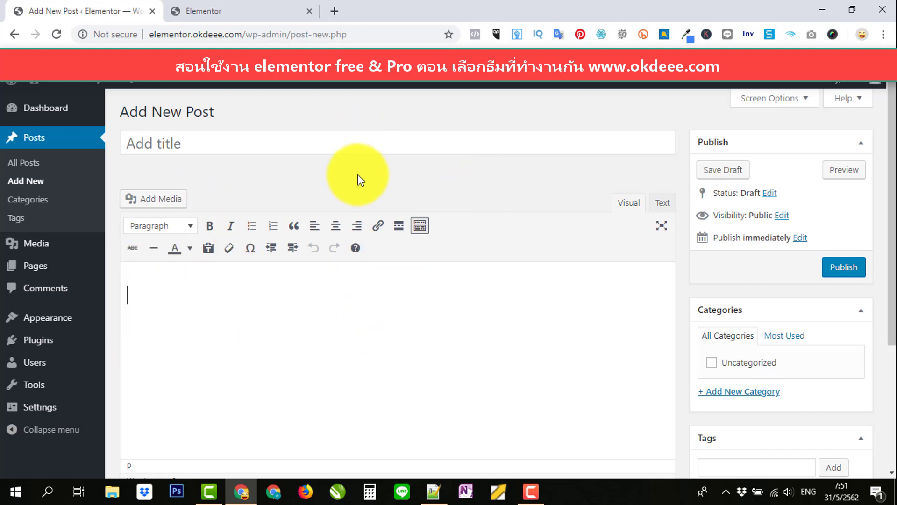
{"action": "left_click", "coordinate": [44, 137]}
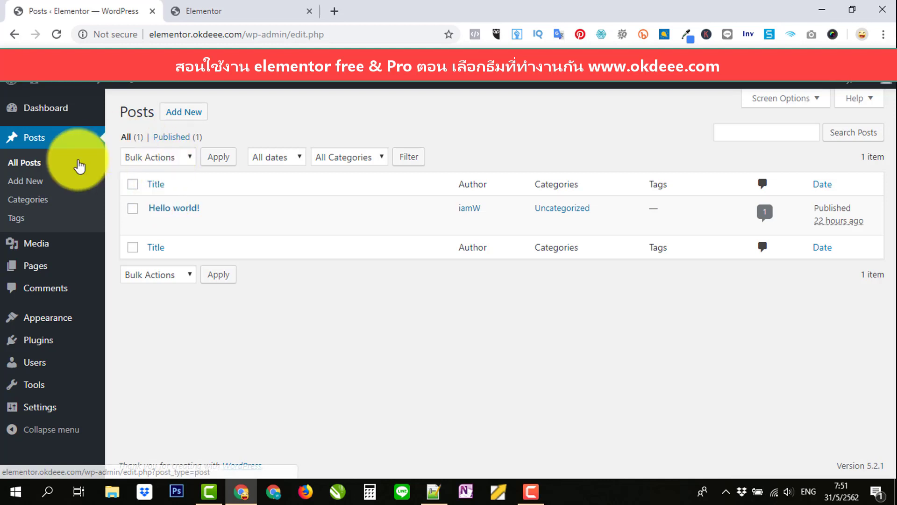
{"action": "mouse_move", "coordinate": [45, 248]}
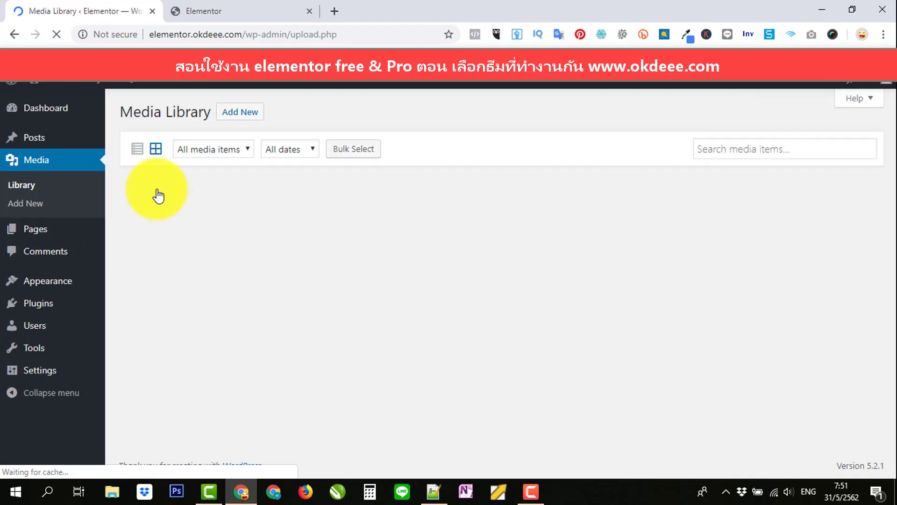
{"action": "left_click", "coordinate": [38, 231]}
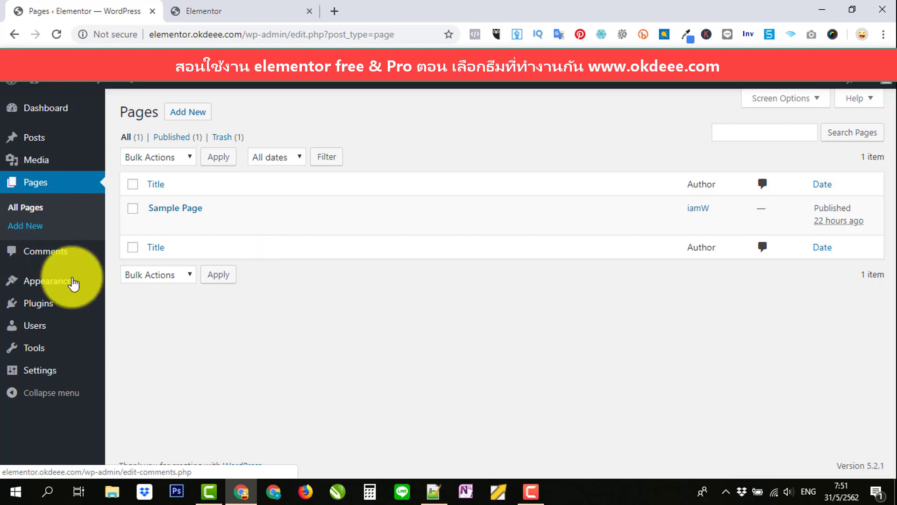
Open the installed themes and look over Twenty Nineteen, Astra, OceanWP and Phlox
{"action": "mouse_move", "coordinate": [67, 286]}
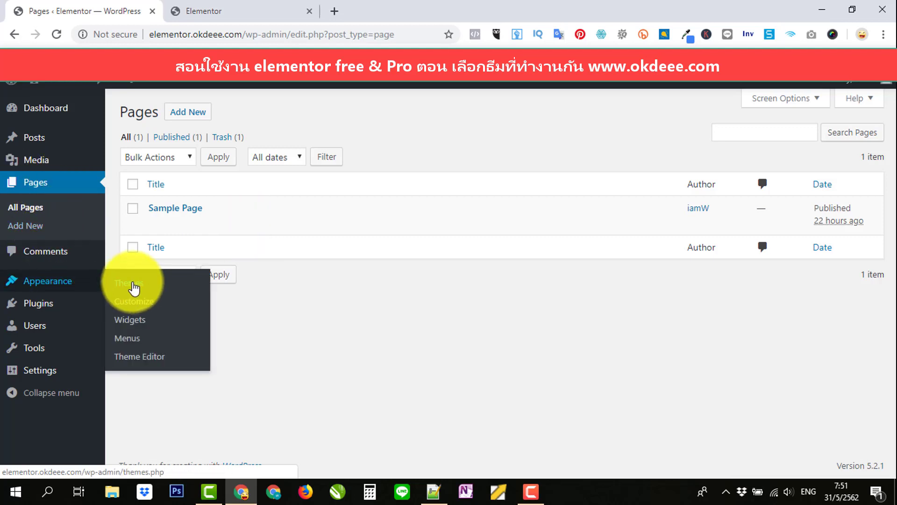
{"action": "left_click", "coordinate": [132, 283]}
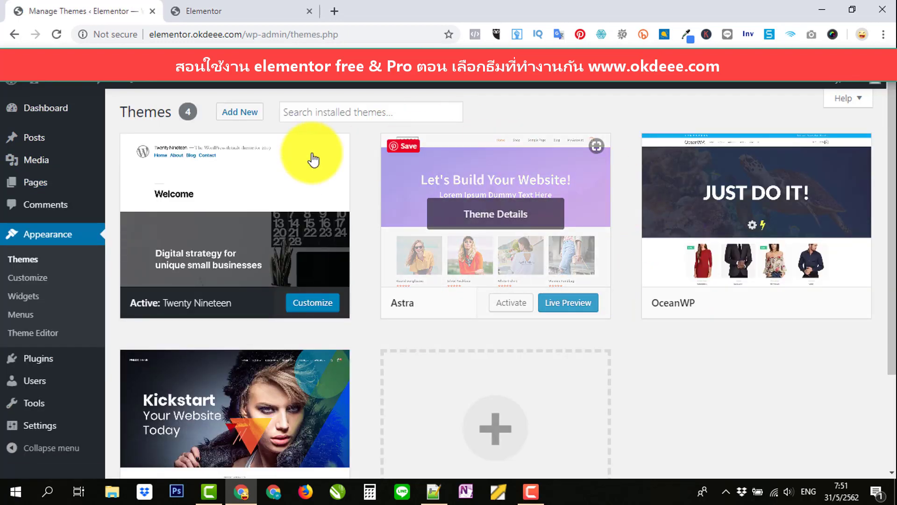
{"action": "mouse_move", "coordinate": [397, 156]}
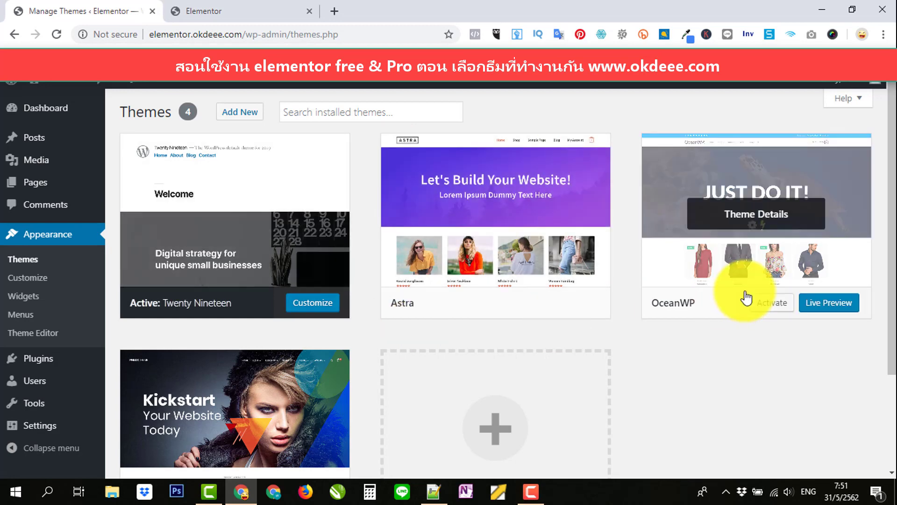
{"action": "mouse_move", "coordinate": [787, 217]}
{"action": "scroll", "coordinate": [732, 277], "scroll_direction": "down", "scroll_amount": 1}
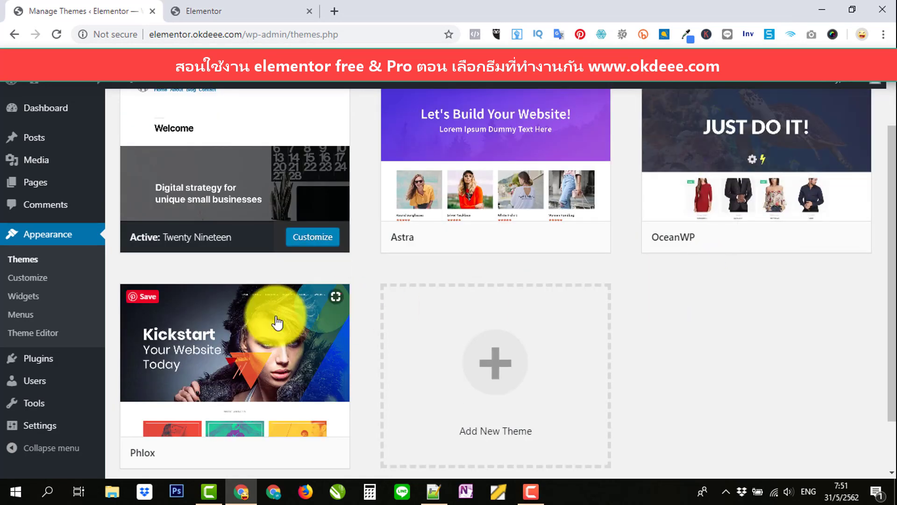
{"action": "scroll", "coordinate": [857, 306], "scroll_direction": "up", "scroll_amount": 1}
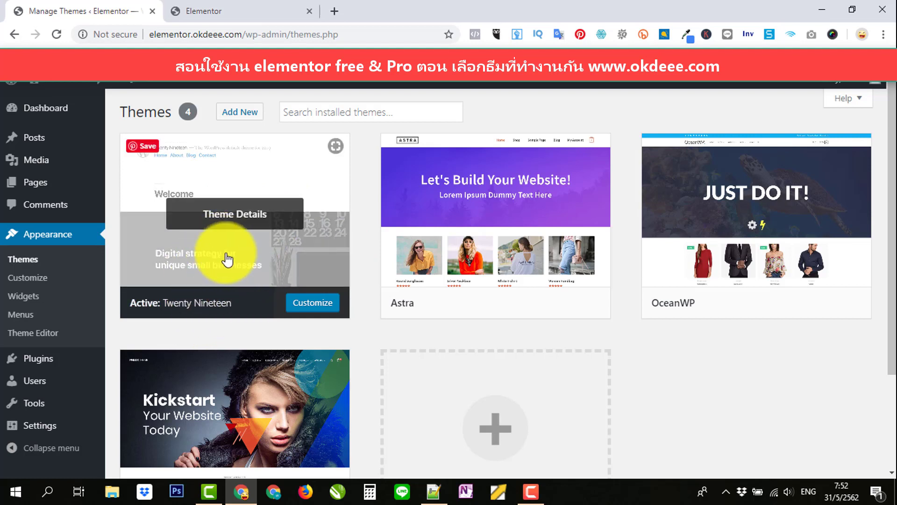
Check the site's front page under the Twenty Nineteen theme and return to review the other installed themes
{"action": "left_click", "coordinate": [201, 10]}
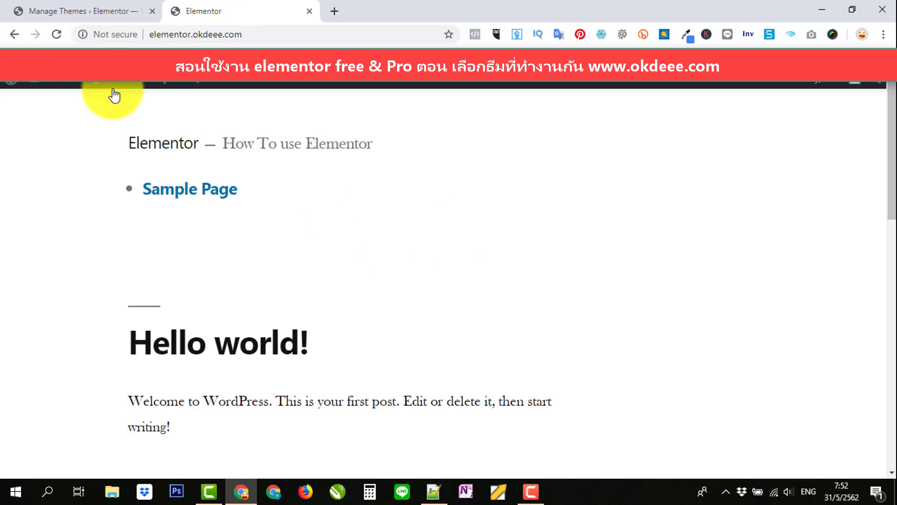
{"action": "left_click", "coordinate": [81, 10]}
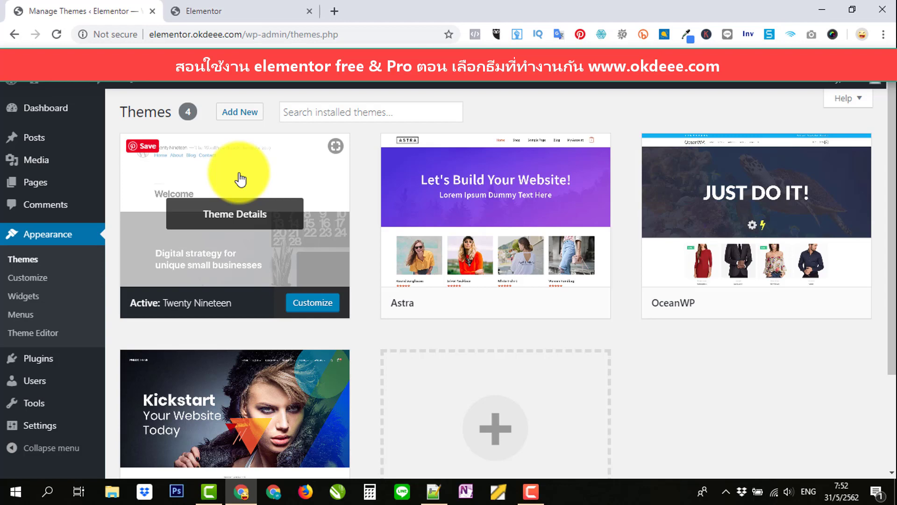
{"action": "scroll", "coordinate": [463, 240], "scroll_direction": "down", "scroll_amount": 2}
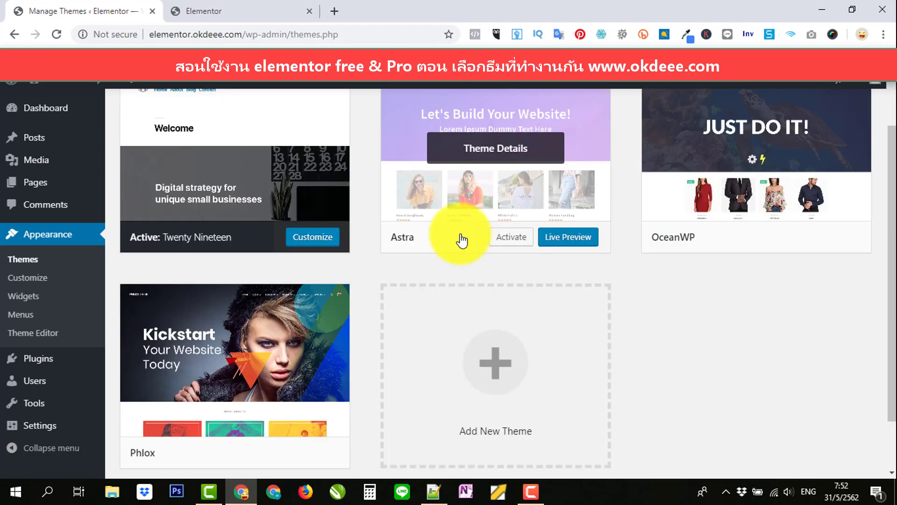
{"action": "scroll", "coordinate": [709, 337], "scroll_direction": "down", "scroll_amount": 2}
{"action": "scroll", "coordinate": [709, 336], "scroll_direction": "up", "scroll_amount": 4}
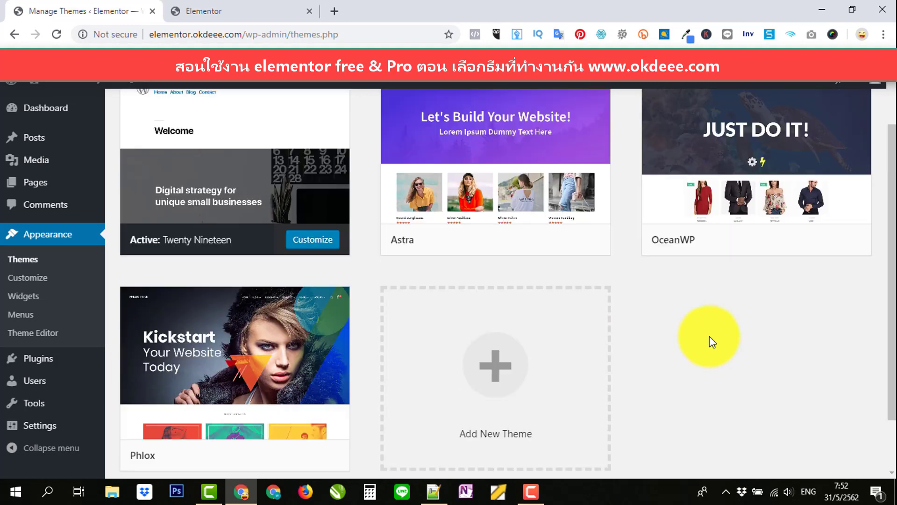
Open the new post editor in a separate browser tab for comparison and return to the themes page
{"action": "mouse_move", "coordinate": [200, 226]}
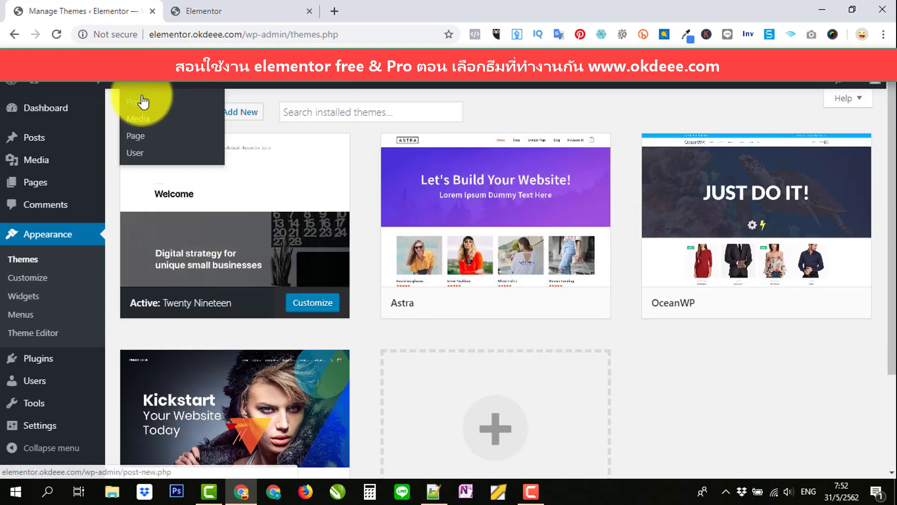
{"action": "right_click", "coordinate": [139, 102]}
{"action": "left_click", "coordinate": [167, 108]}
{"action": "left_click", "coordinate": [245, 10]}
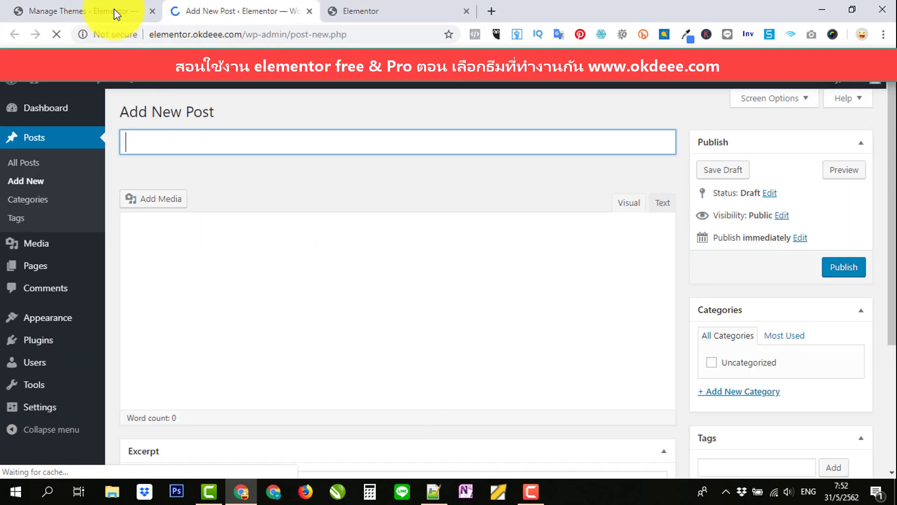
{"action": "left_click", "coordinate": [114, 10]}
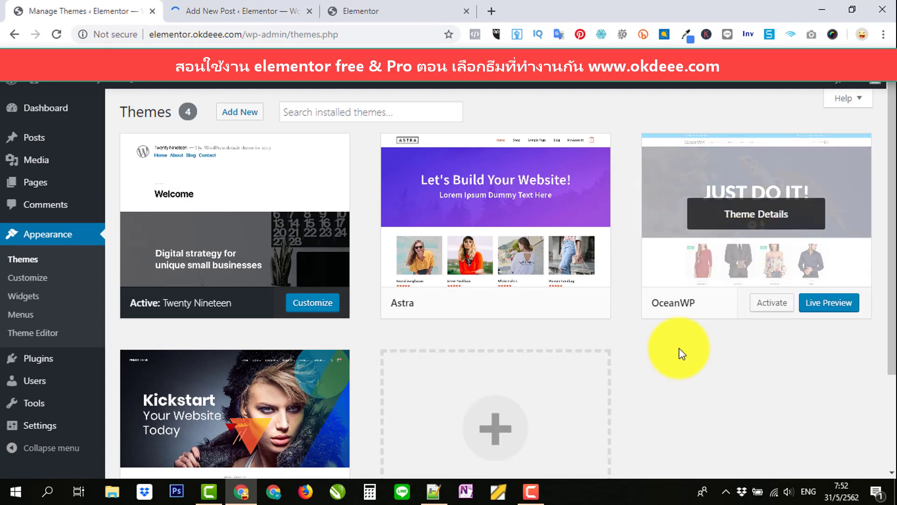
Activate the OceanWP theme, install its recommended Ocean Extra plugin and return to the required plugins list
{"action": "left_click", "coordinate": [770, 306]}
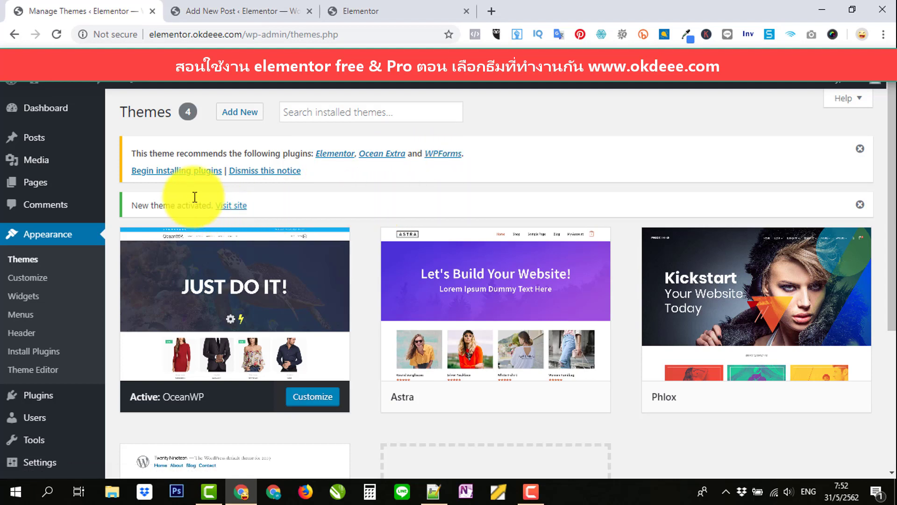
{"action": "left_click", "coordinate": [162, 172]}
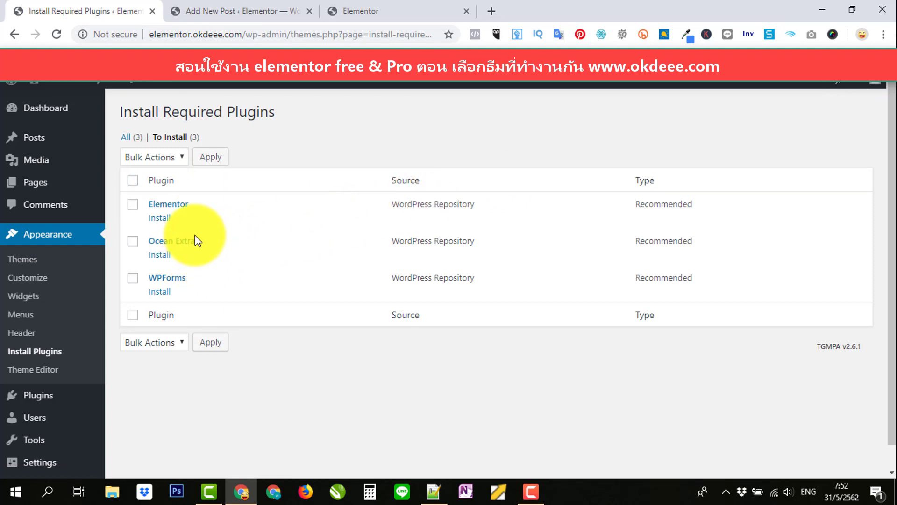
{"action": "left_click", "coordinate": [159, 254]}
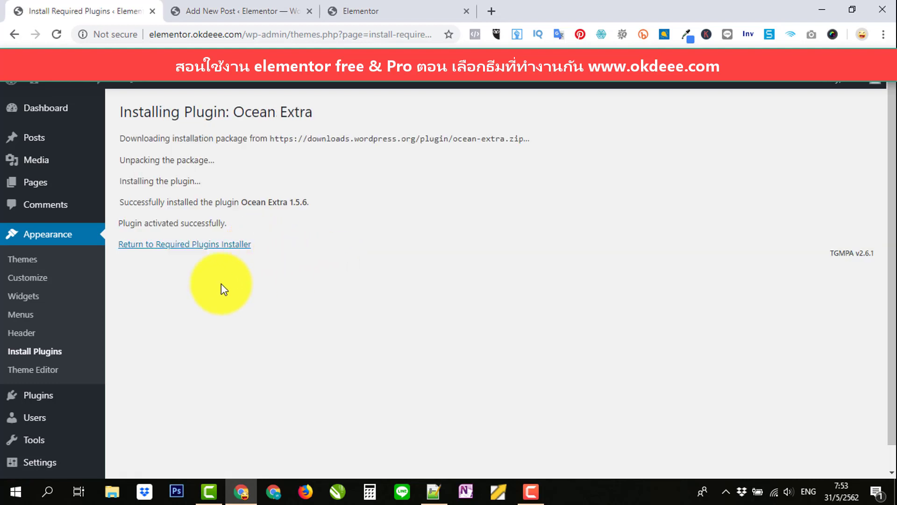
{"action": "left_click", "coordinate": [158, 248]}
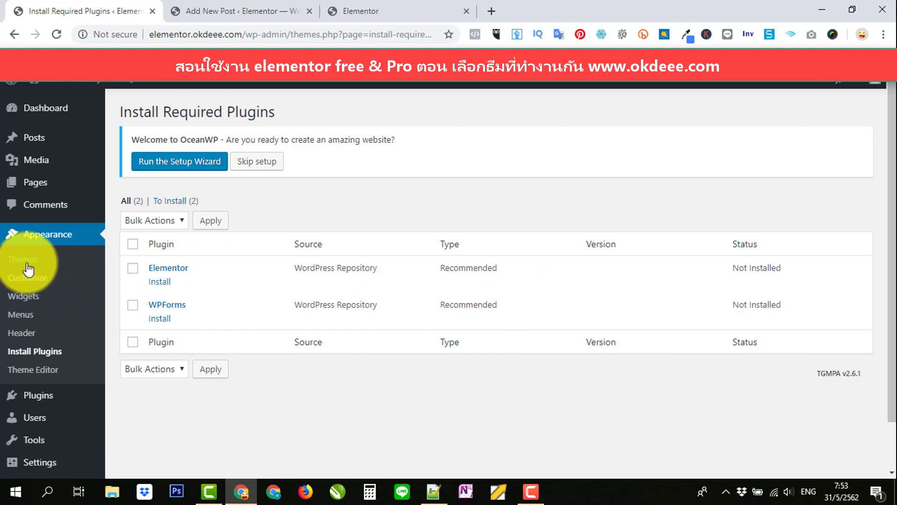
Open the installed plugins list and check the entries for Classic Editor and Ocean Extra
{"action": "mouse_move", "coordinate": [70, 400]}
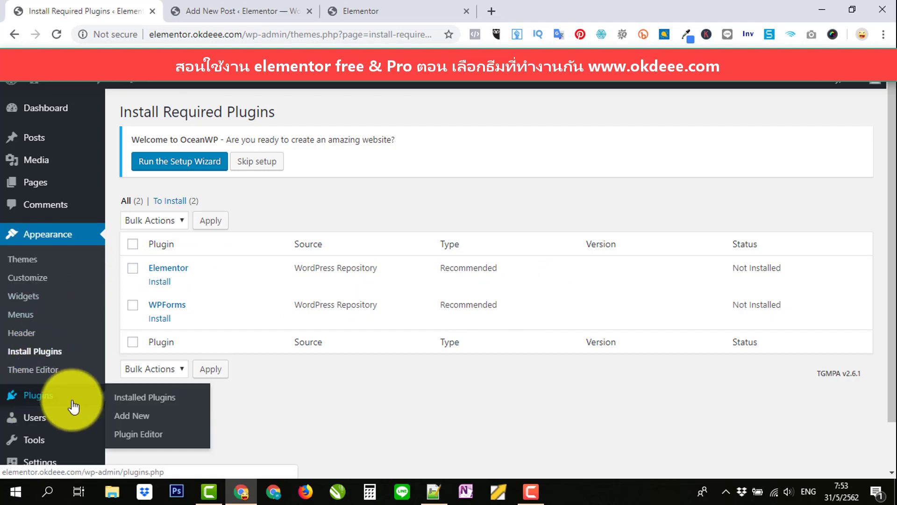
{"action": "left_click", "coordinate": [131, 422]}
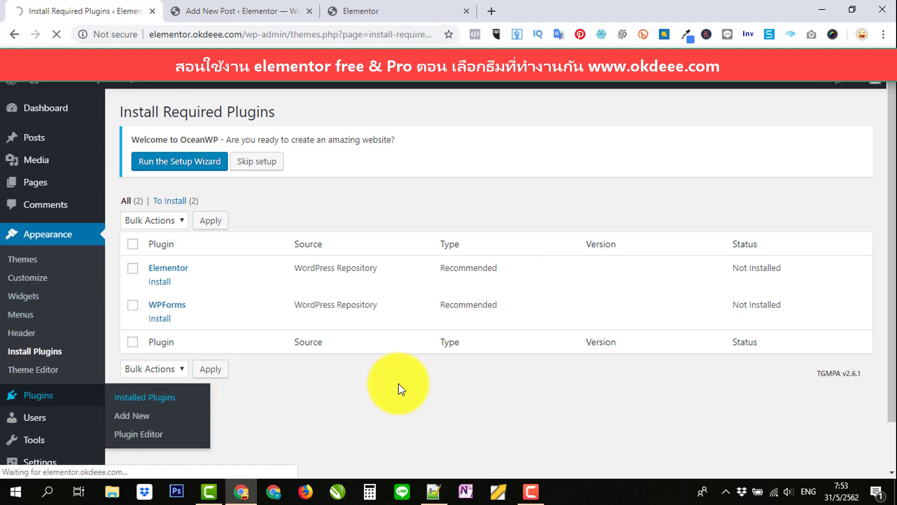
{"action": "scroll", "coordinate": [341, 294], "scroll_direction": "down", "scroll_amount": 2}
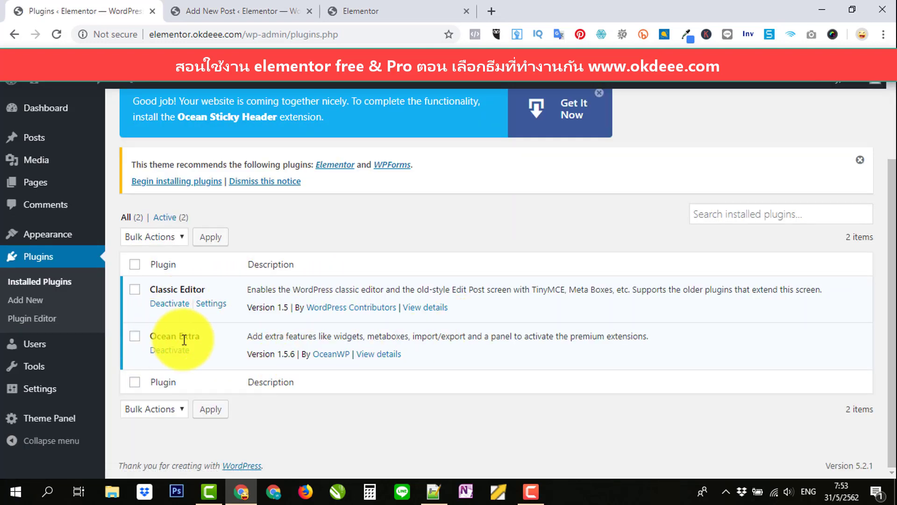
Review the new post editor loaded before the theme change and reload it with OceanWP active
{"action": "left_click", "coordinate": [388, 14]}
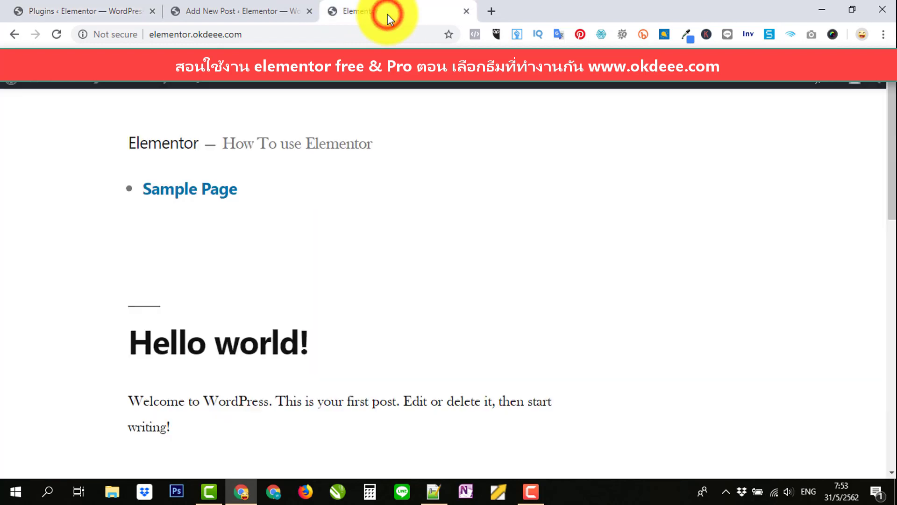
{"action": "left_click", "coordinate": [260, 14]}
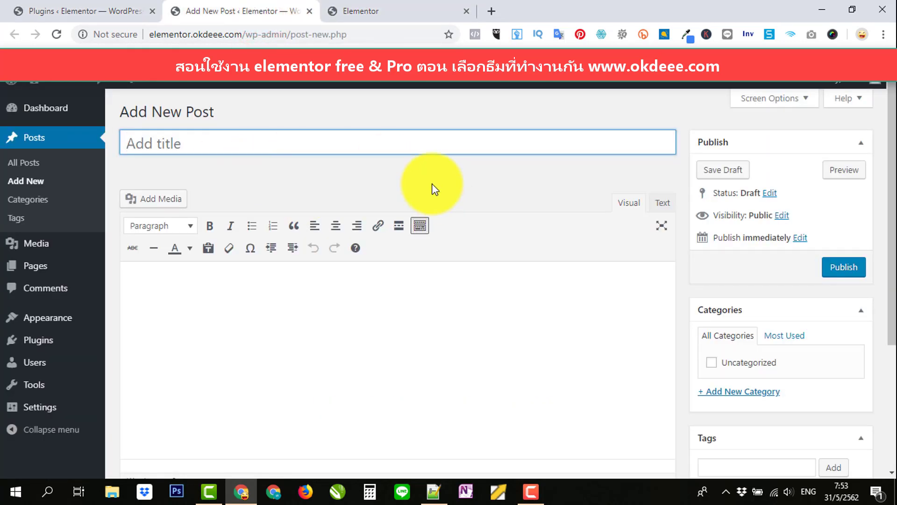
{"action": "scroll", "coordinate": [470, 190], "scroll_direction": "down", "scroll_amount": 4}
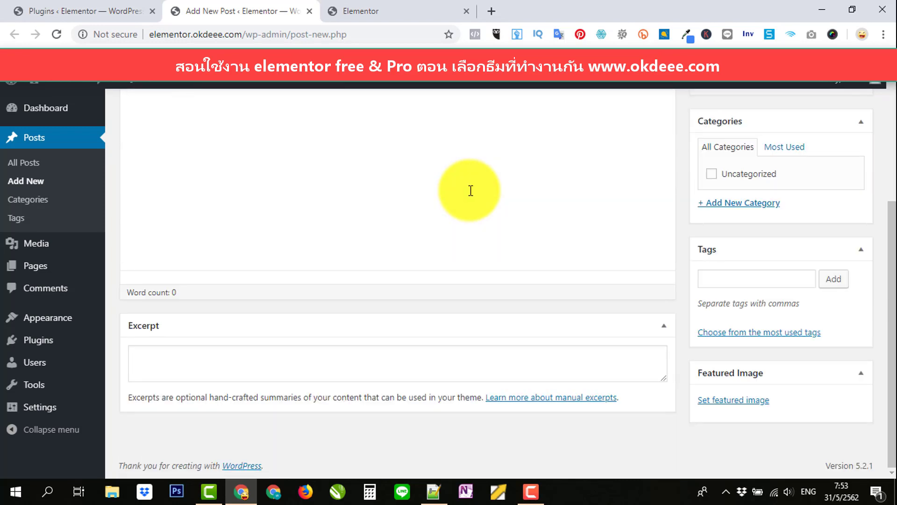
{"action": "scroll", "coordinate": [470, 191], "scroll_direction": "up", "scroll_amount": 4}
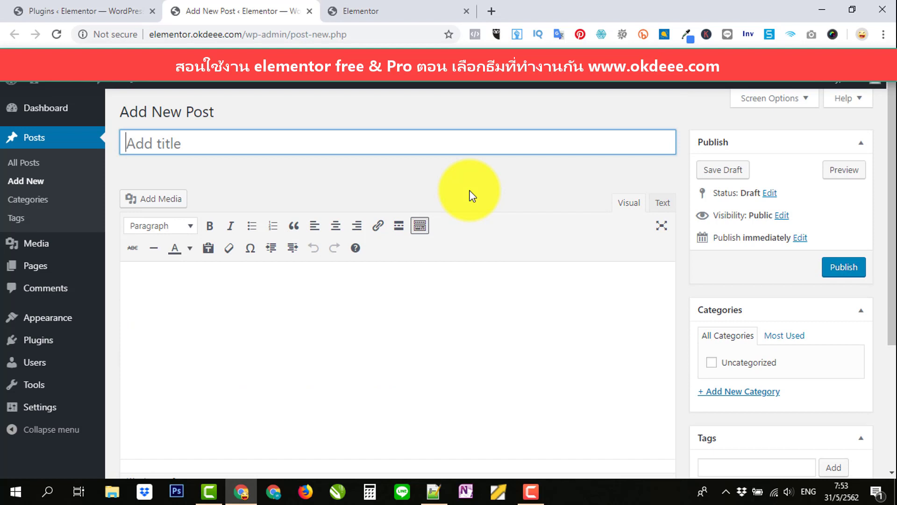
{"action": "left_click", "coordinate": [56, 34]}
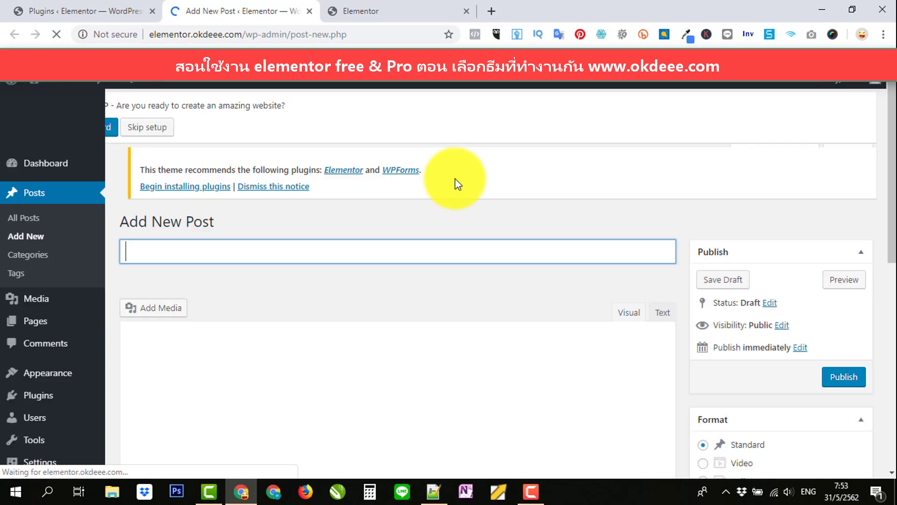
Examine the Content Layout and Sidebar choices in the Main section of the post's OceanWP Settings
{"action": "scroll", "coordinate": [543, 203], "scroll_direction": "down", "scroll_amount": 7}
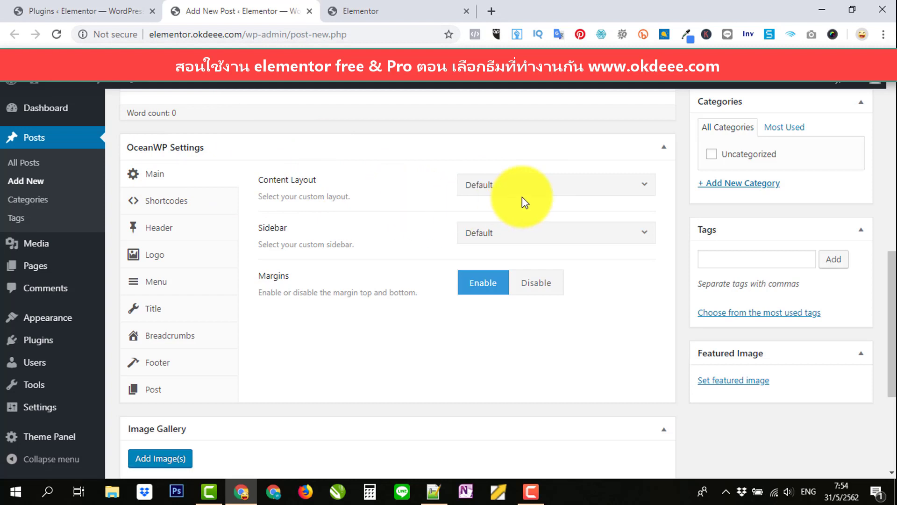
{"action": "left_click", "coordinate": [527, 183]}
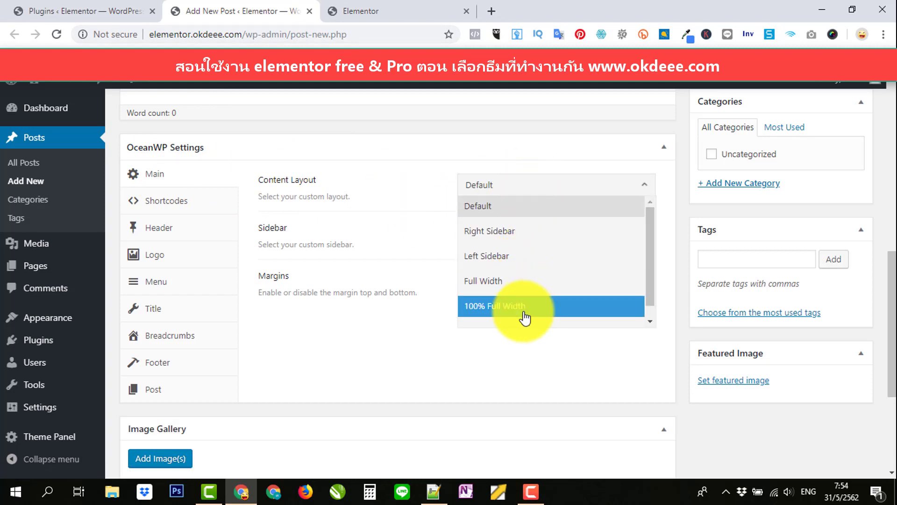
{"action": "left_click", "coordinate": [411, 231]}
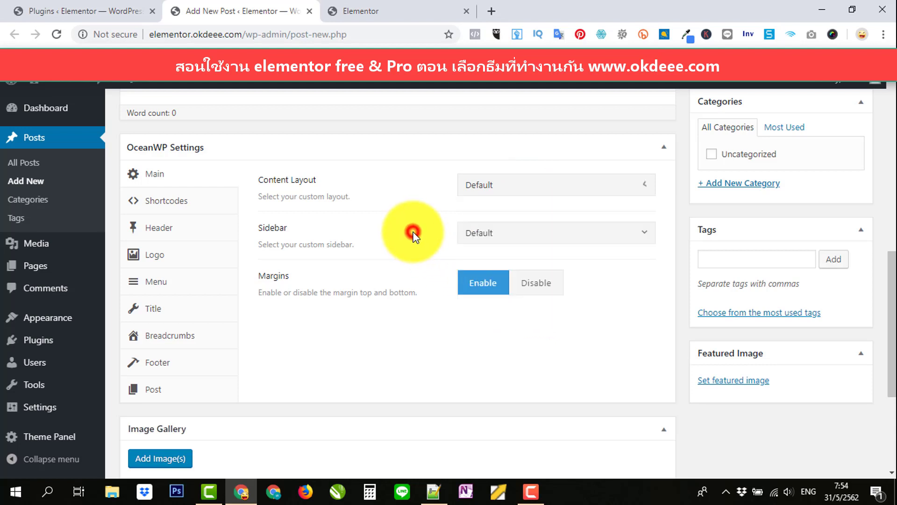
{"action": "left_click", "coordinate": [503, 236]}
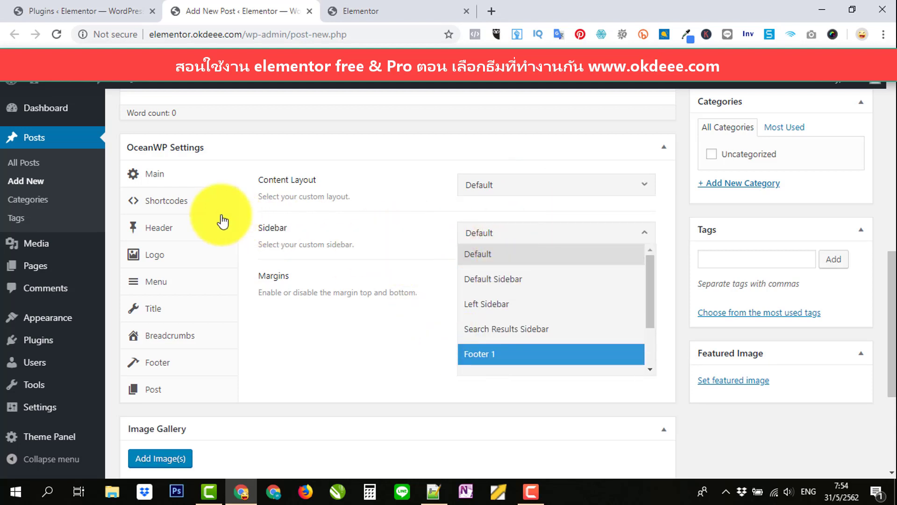
Examine the Shortcodes, Header, Logo, Menu, Footer, Title and Post sections of the post's OceanWP Settings
{"action": "left_click", "coordinate": [199, 201]}
{"action": "left_click", "coordinate": [171, 227]}
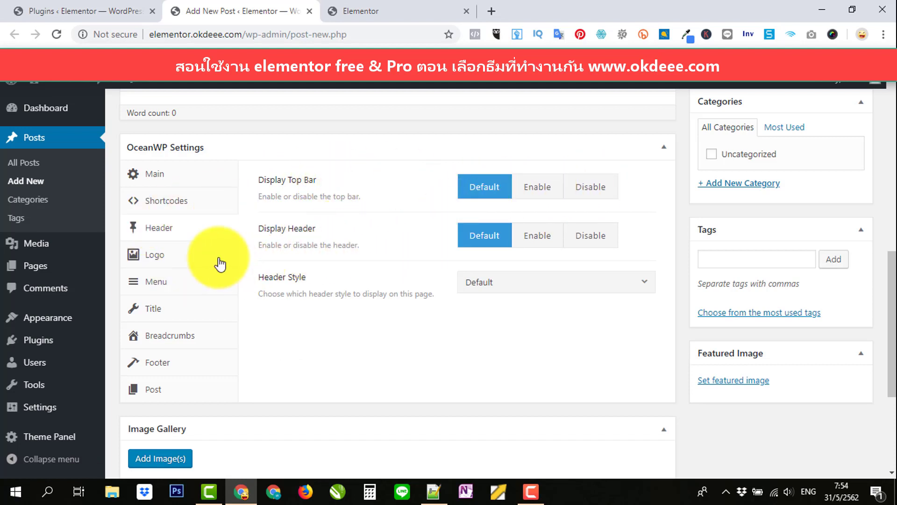
{"action": "left_click", "coordinate": [180, 255]}
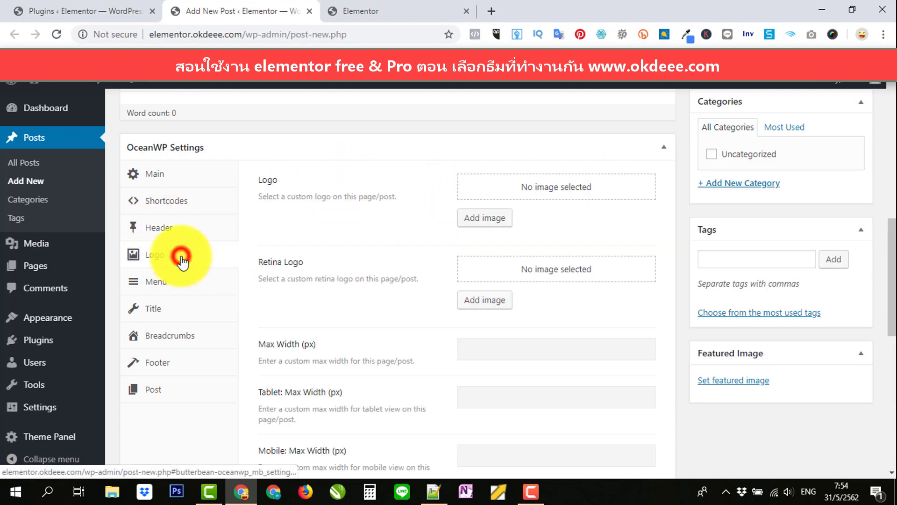
{"action": "left_click", "coordinate": [176, 281]}
{"action": "scroll", "coordinate": [279, 245], "scroll_direction": "down", "scroll_amount": 1}
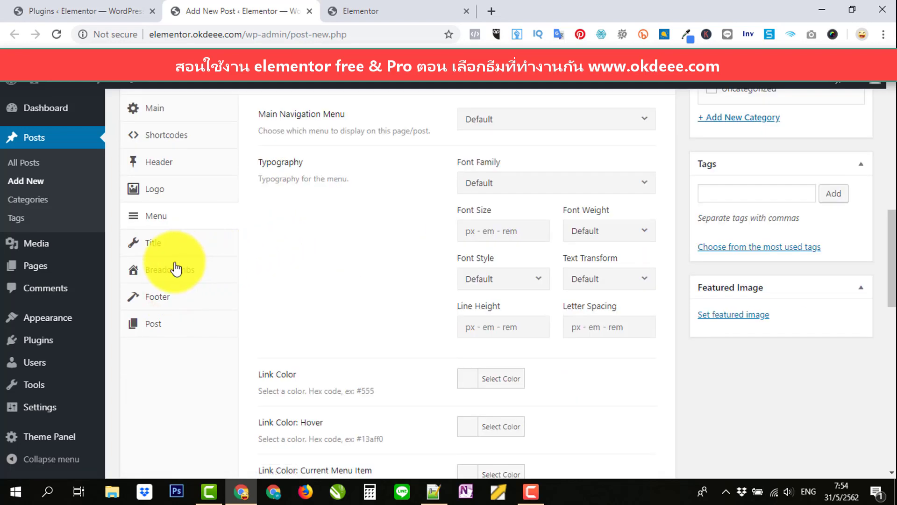
{"action": "left_click", "coordinate": [169, 296]}
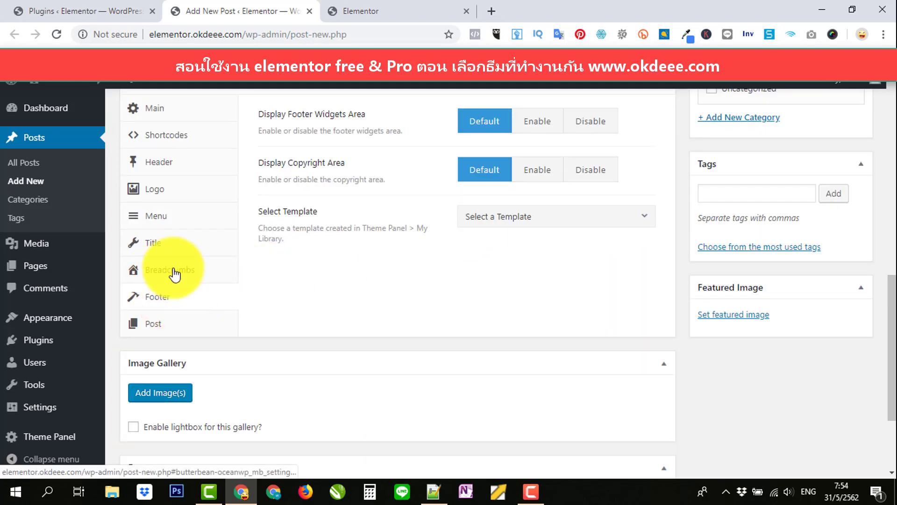
{"action": "left_click", "coordinate": [172, 244]}
{"action": "scroll", "coordinate": [341, 241], "scroll_direction": "up", "scroll_amount": 1}
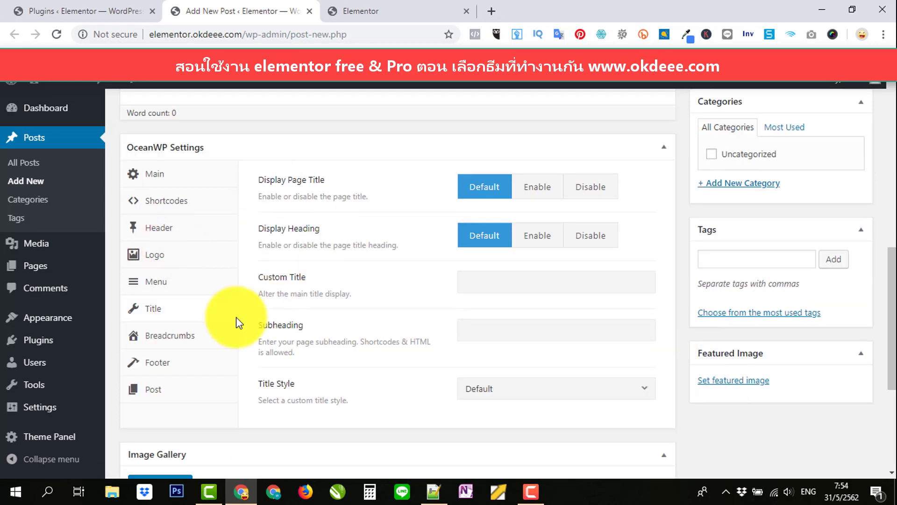
{"action": "left_click", "coordinate": [168, 390]}
{"action": "scroll", "coordinate": [397, 285], "scroll_direction": "down", "scroll_amount": 5}
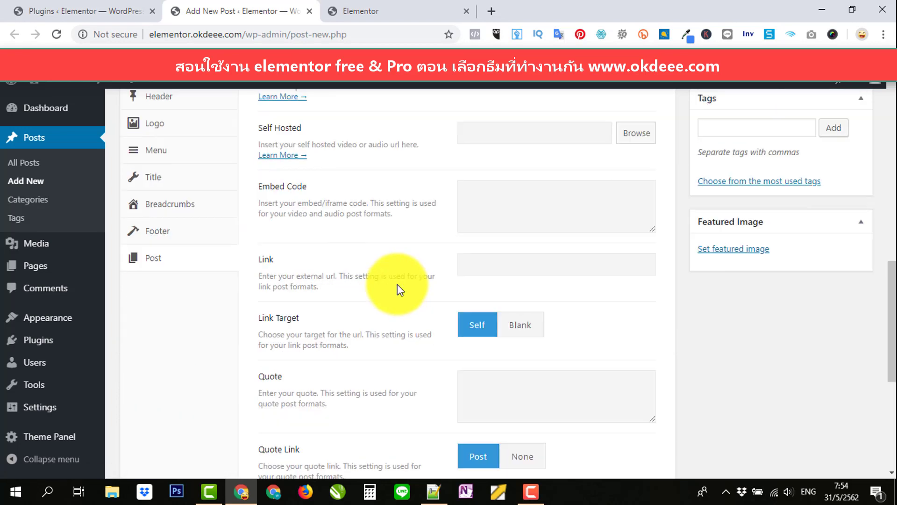
{"action": "scroll", "coordinate": [397, 286], "scroll_direction": "up", "scroll_amount": 3}
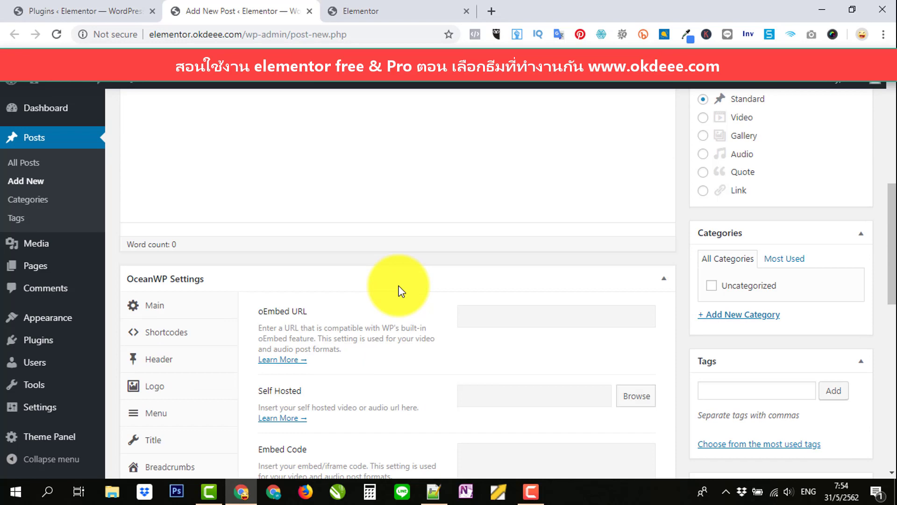
Look over the Add New Post page once more, close it and return to the installed plugins list
{"action": "scroll", "coordinate": [398, 290], "scroll_direction": "up", "scroll_amount": 8}
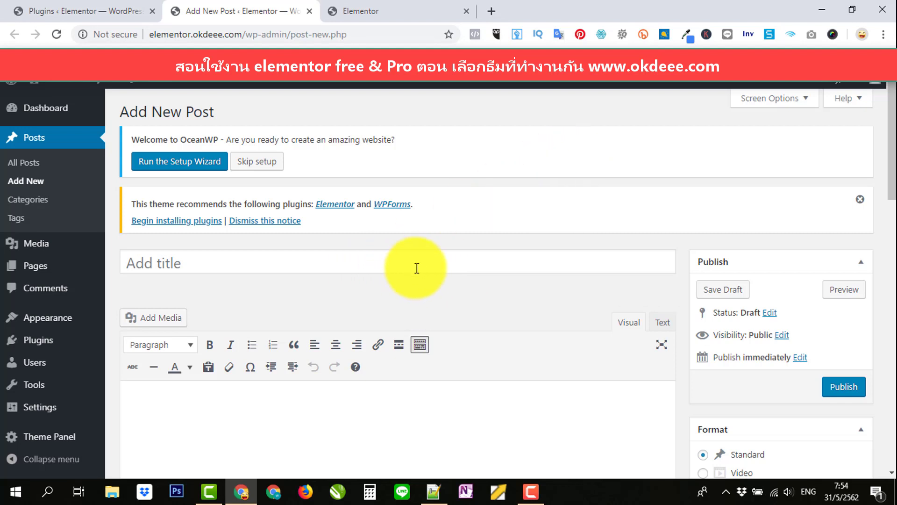
{"action": "scroll", "coordinate": [416, 267], "scroll_direction": "down", "scroll_amount": 4}
{"action": "scroll", "coordinate": [483, 254], "scroll_direction": "up", "scroll_amount": 4}
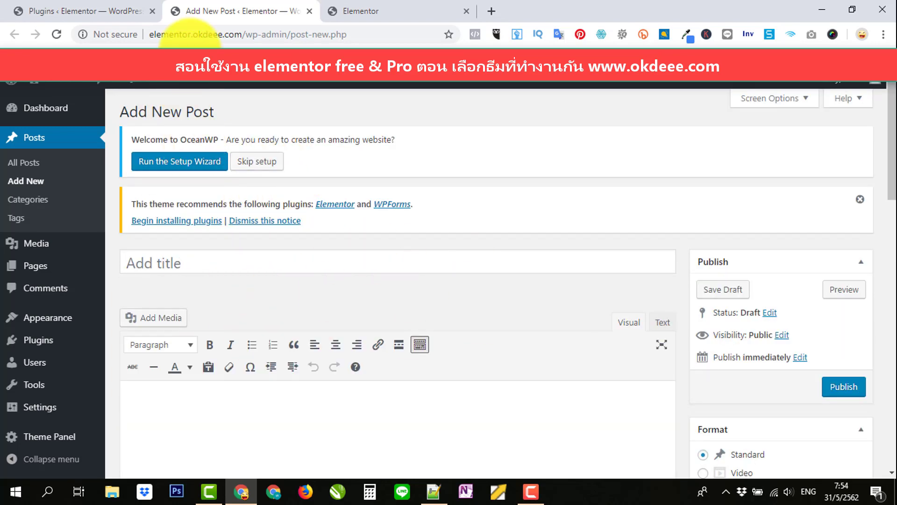
{"action": "left_click", "coordinate": [310, 10]}
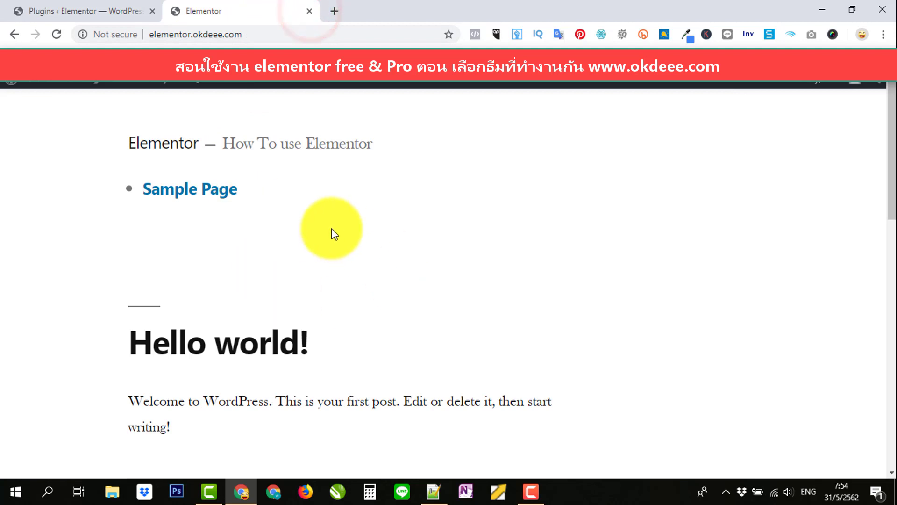
{"action": "left_click", "coordinate": [111, 11]}
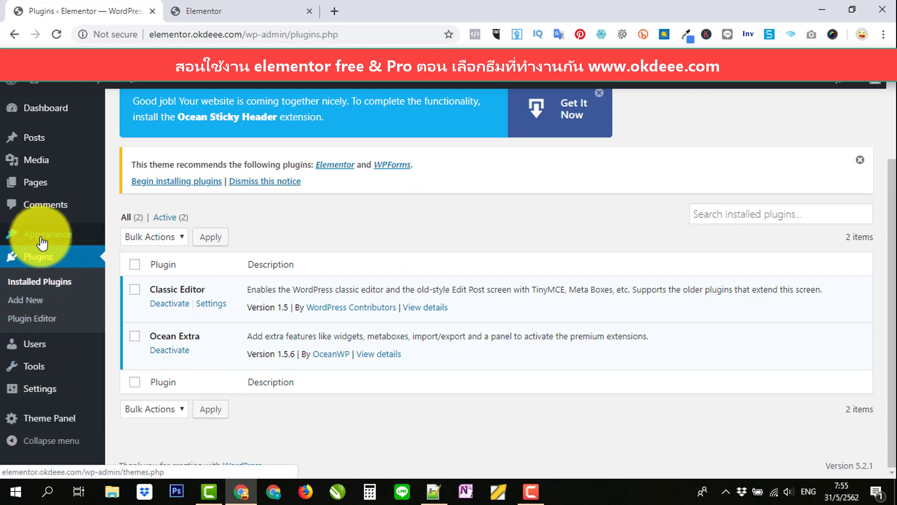
Look through the installed themes and activate Astra in place of OceanWP
{"action": "mouse_move", "coordinate": [47, 234]}
{"action": "left_click", "coordinate": [121, 239]}
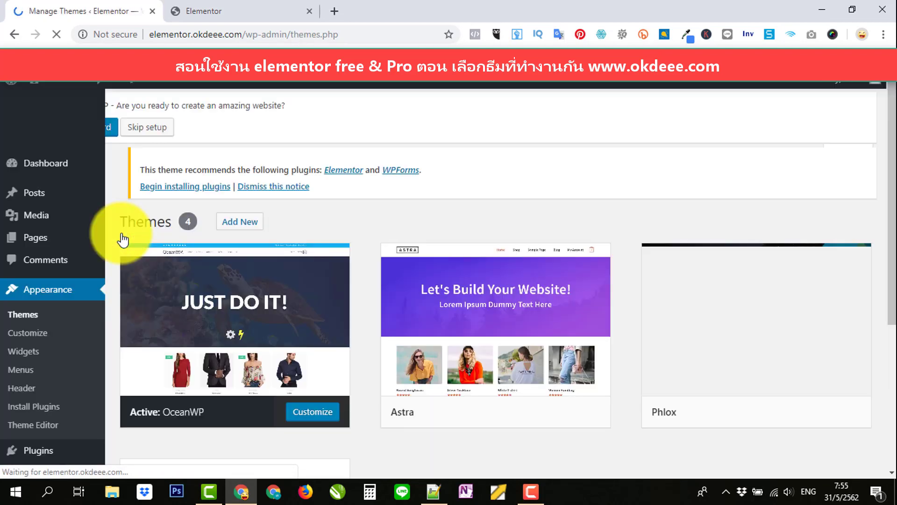
{"action": "scroll", "coordinate": [598, 159], "scroll_direction": "down", "scroll_amount": 4}
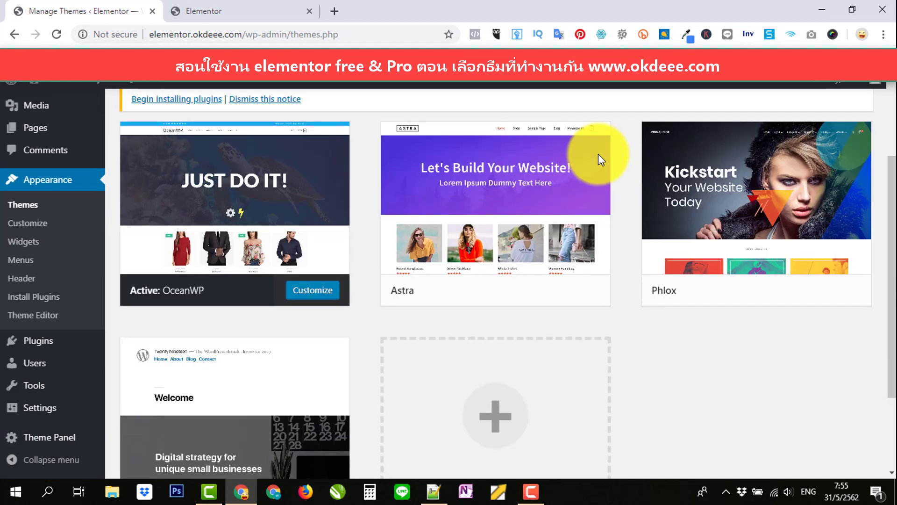
{"action": "scroll", "coordinate": [666, 262], "scroll_direction": "down", "scroll_amount": 2}
{"action": "scroll", "coordinate": [687, 278], "scroll_direction": "up", "scroll_amount": 3}
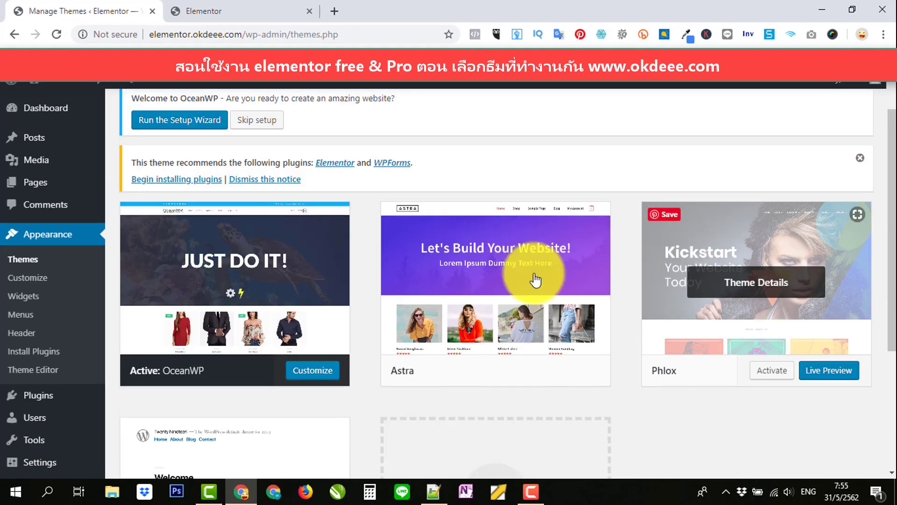
{"action": "scroll", "coordinate": [537, 281], "scroll_direction": "down", "scroll_amount": 1}
{"action": "scroll", "coordinate": [655, 280], "scroll_direction": "down", "scroll_amount": 3}
{"action": "scroll", "coordinate": [711, 261], "scroll_direction": "up", "scroll_amount": 5}
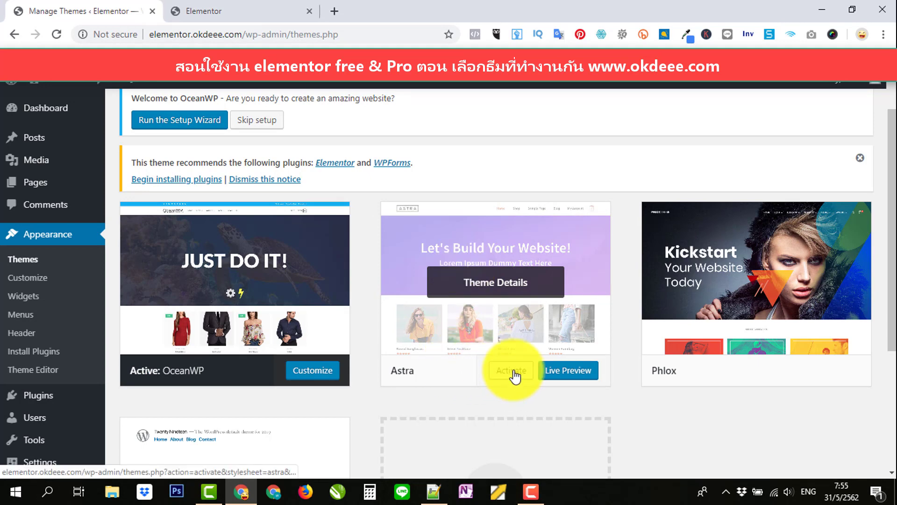
{"action": "left_click", "coordinate": [512, 372]}
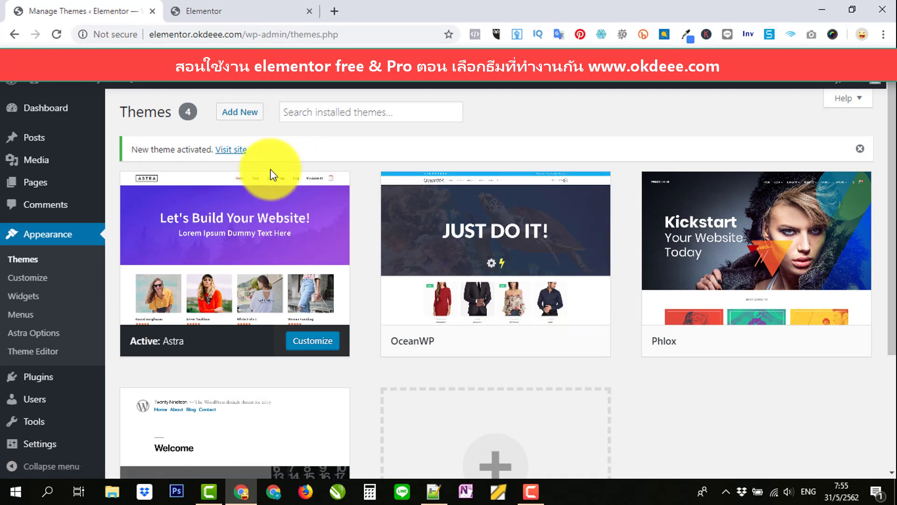
Deactivate the Ocean Extra plugin and delete it together with its data
{"action": "mouse_move", "coordinate": [262, 215]}
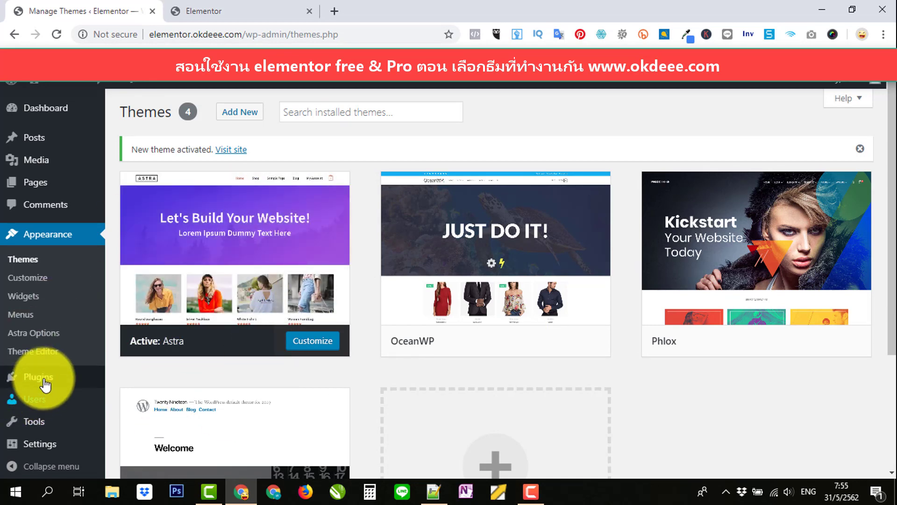
{"action": "mouse_move", "coordinate": [59, 384]}
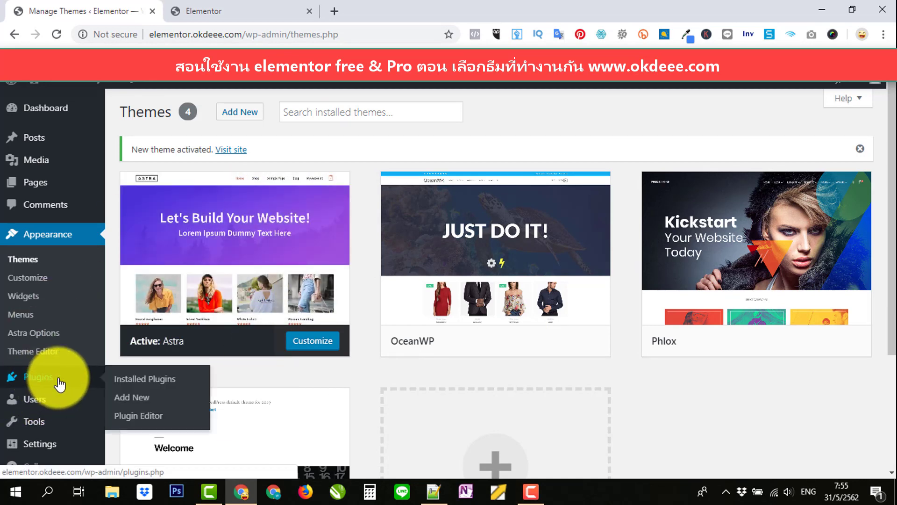
{"action": "left_click", "coordinate": [145, 380]}
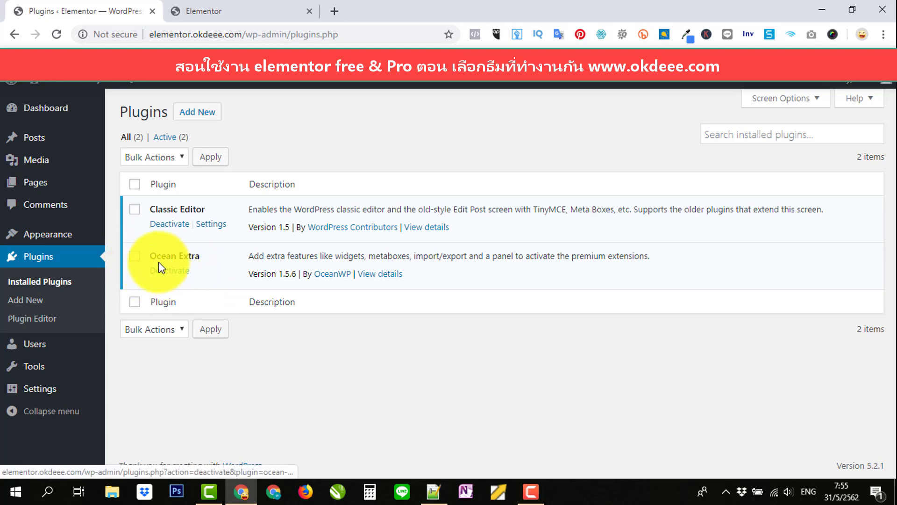
{"action": "left_click", "coordinate": [170, 270]}
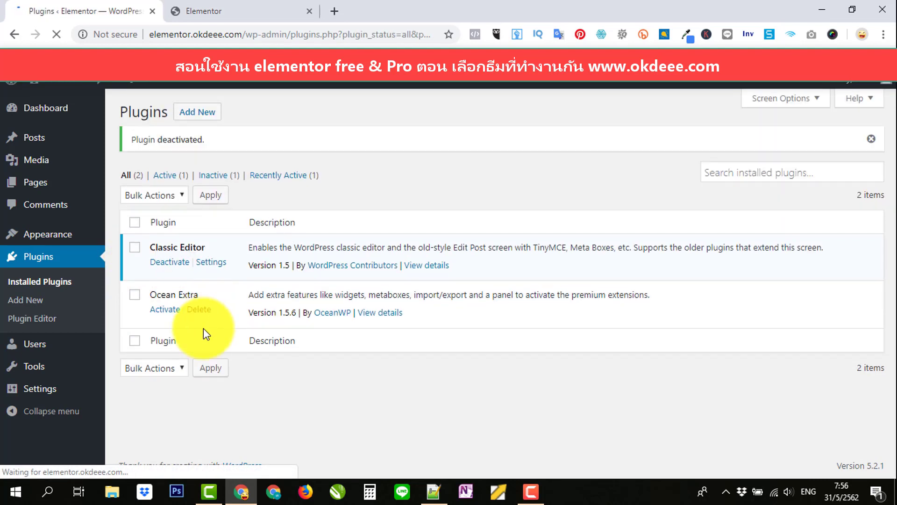
{"action": "left_click", "coordinate": [200, 309]}
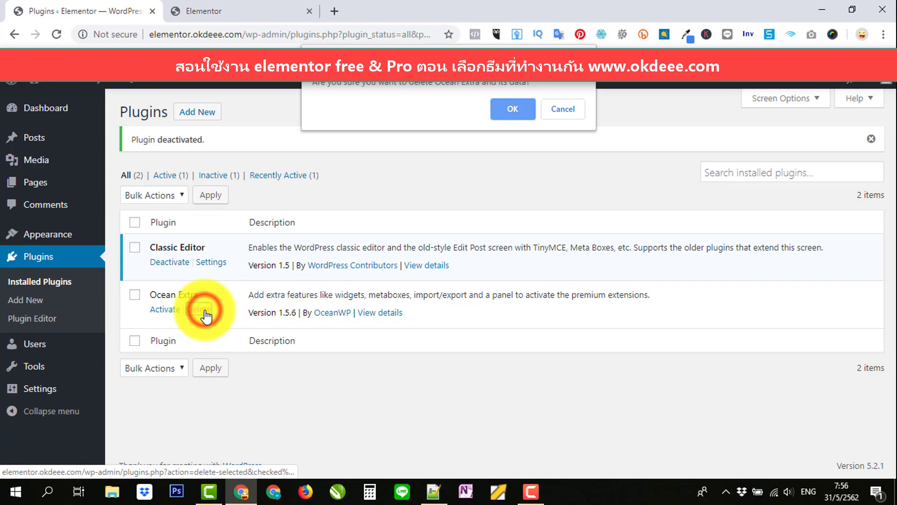
{"action": "left_click", "coordinate": [500, 109]}
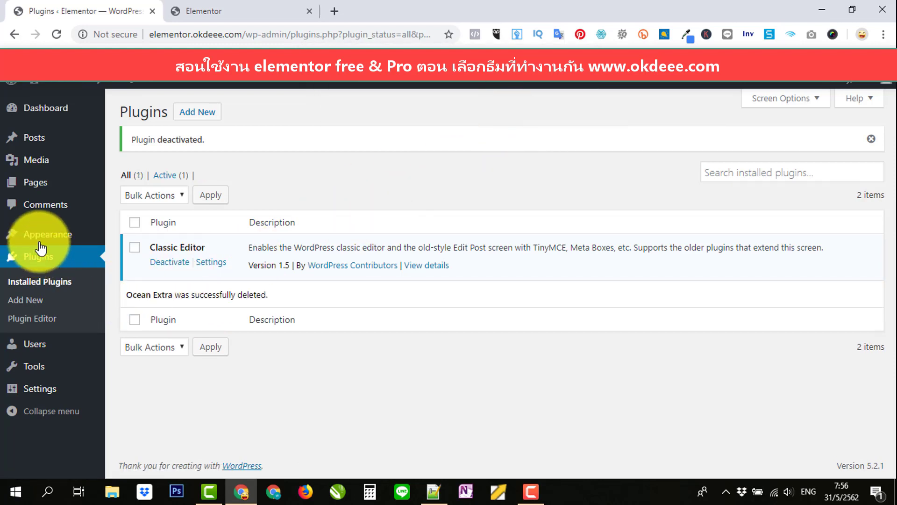
Install Astra's starter site importer plugin from Astra Options and open the starter sites library
{"action": "mouse_move", "coordinate": [44, 235]}
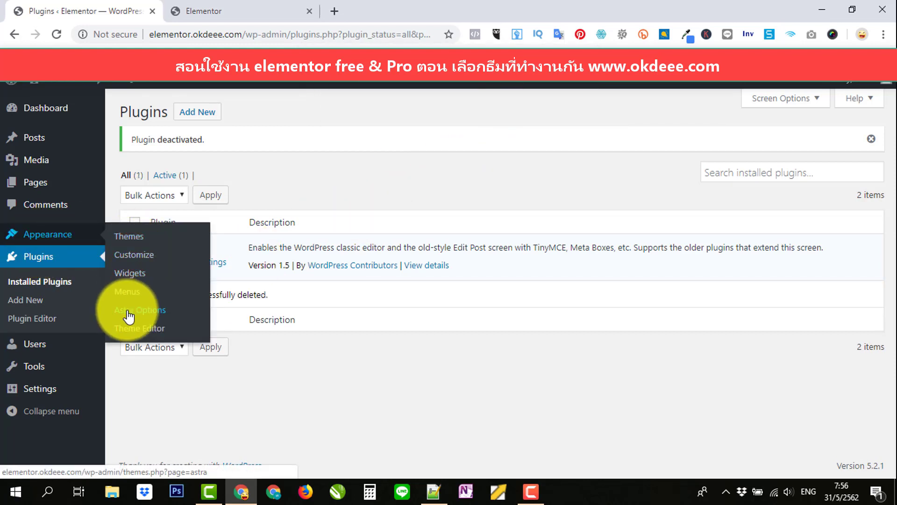
{"action": "left_click", "coordinate": [129, 240]}
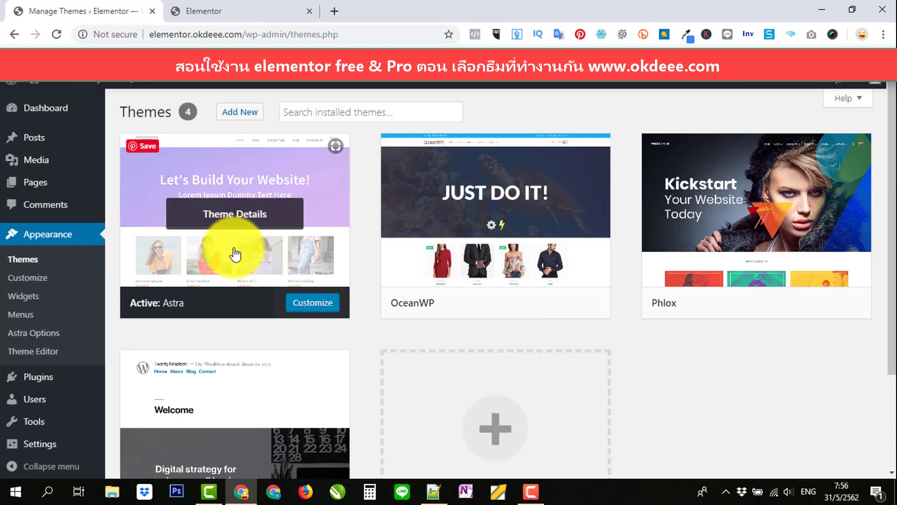
{"action": "left_click", "coordinate": [35, 336]}
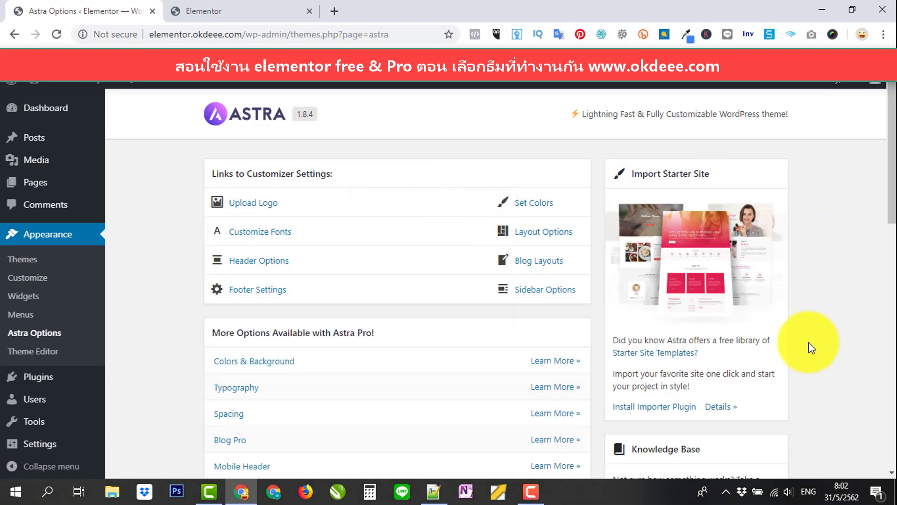
{"action": "left_click", "coordinate": [663, 406]}
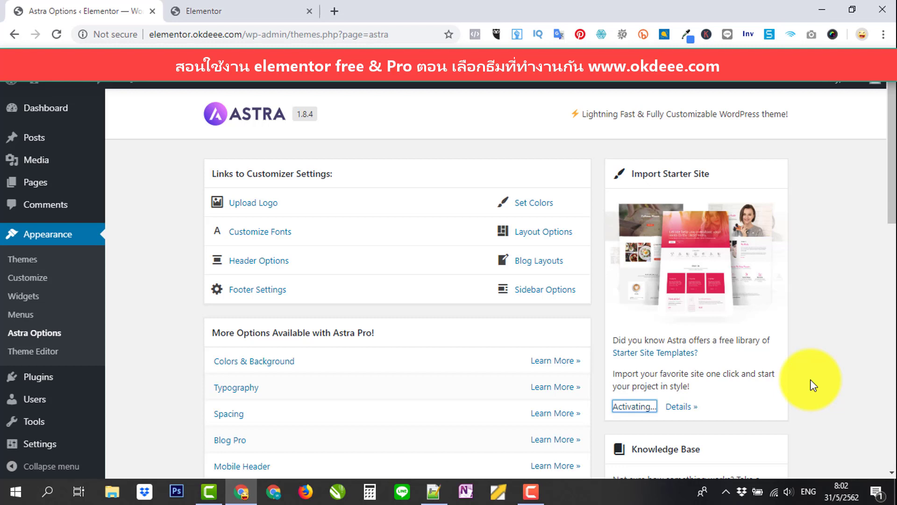
{"action": "left_click", "coordinate": [633, 411]}
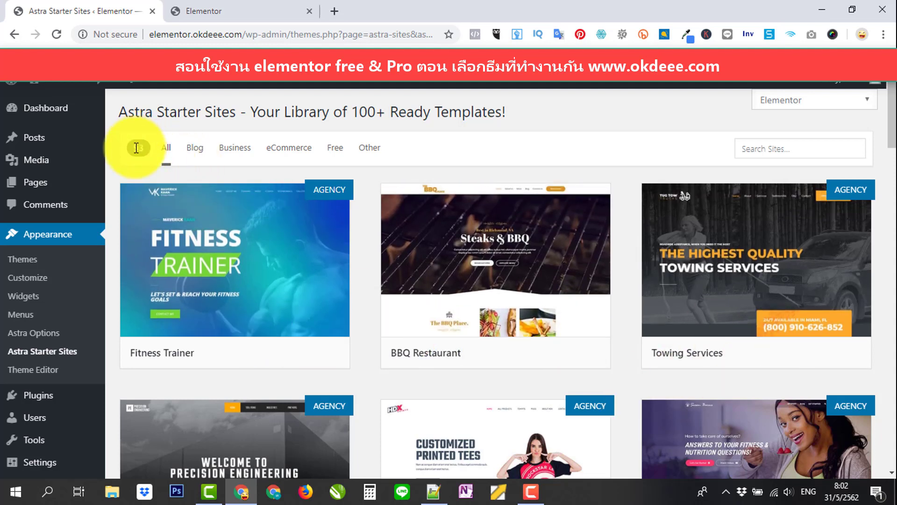
Go through the Blog, Business, eCommerce, Free and Other categories of Astra Starter Sites and examine the Other templates
{"action": "left_click", "coordinate": [195, 148]}
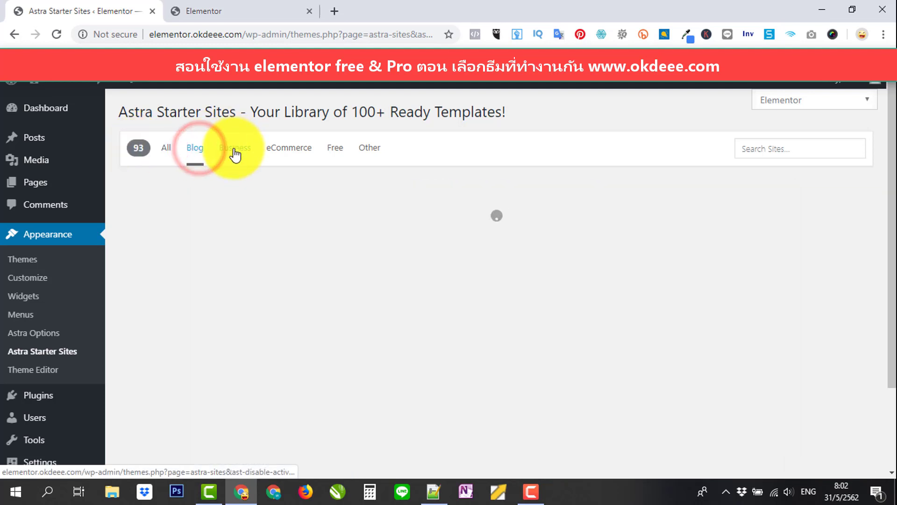
{"action": "left_click", "coordinate": [233, 148]}
{"action": "left_click", "coordinate": [286, 149]}
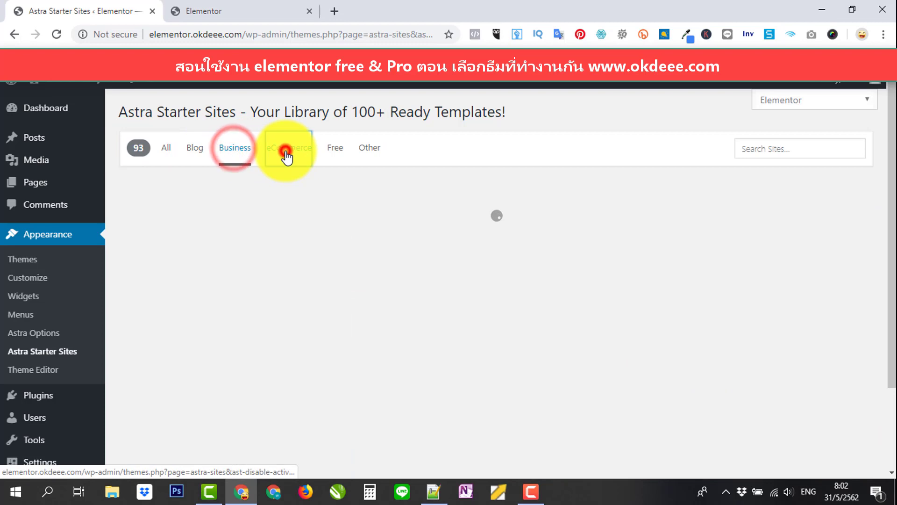
{"action": "left_click", "coordinate": [341, 148]}
{"action": "left_click", "coordinate": [369, 147]}
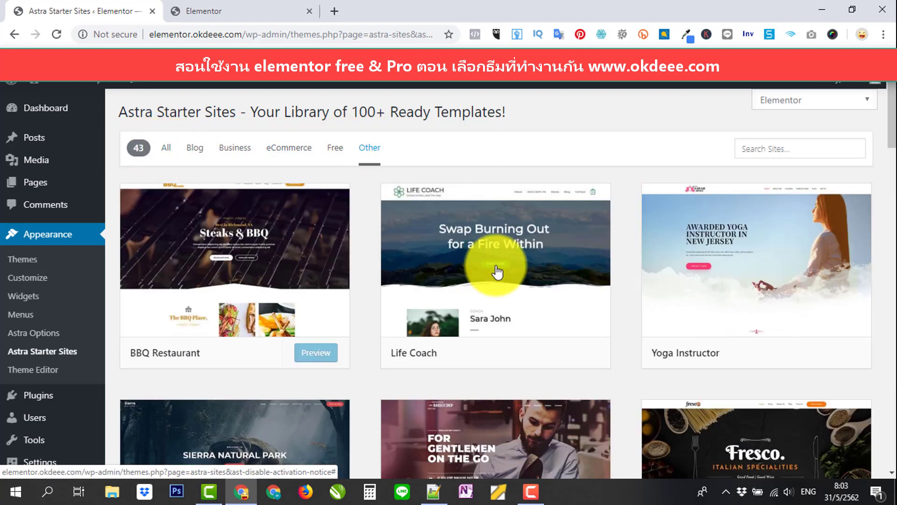
{"action": "scroll", "coordinate": [514, 271], "scroll_direction": "down", "scroll_amount": 2}
{"action": "scroll", "coordinate": [514, 271], "scroll_direction": "up", "scroll_amount": 2}
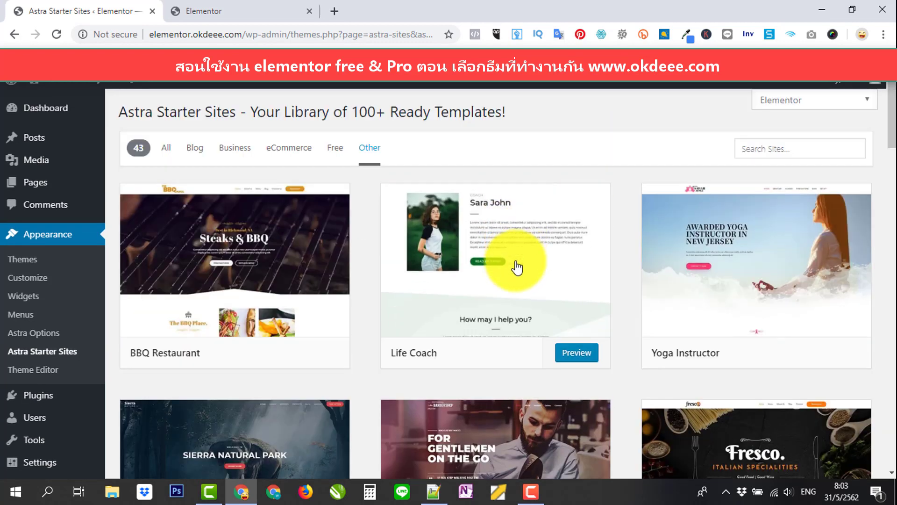
{"action": "scroll", "coordinate": [517, 268], "scroll_direction": "down", "scroll_amount": 1}
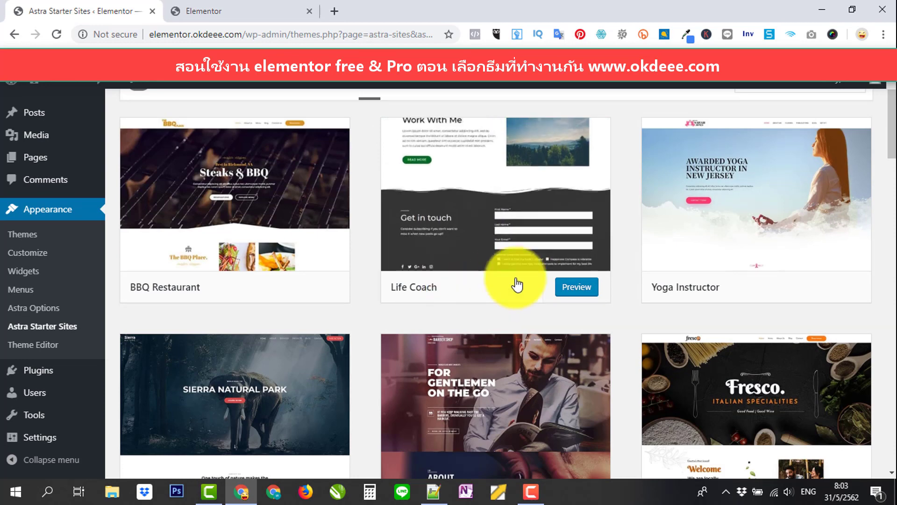
{"action": "scroll", "coordinate": [514, 280], "scroll_direction": "up", "scroll_amount": 1}
Show all Astra starter templates for Elementor and browse which ones carry the Agency label
{"action": "left_click", "coordinate": [166, 147]}
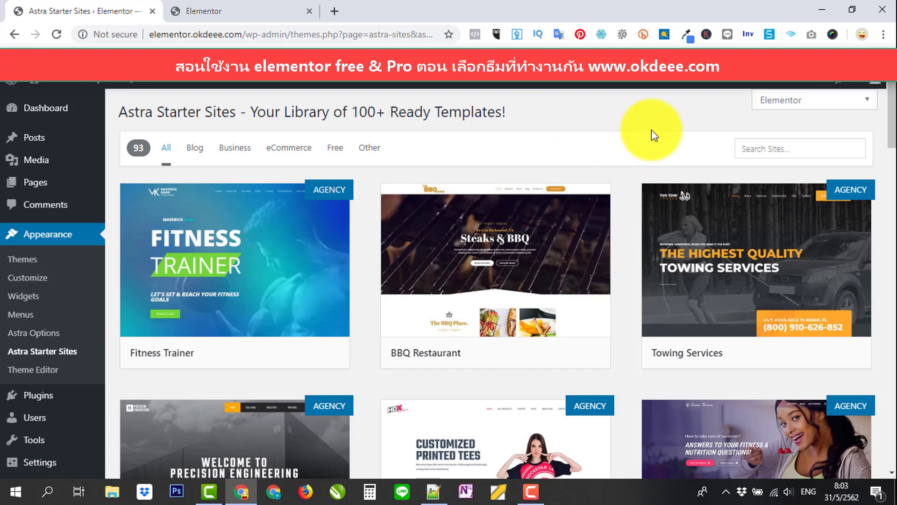
{"action": "scroll", "coordinate": [315, 177], "scroll_direction": "down", "scroll_amount": 4}
{"action": "scroll", "coordinate": [655, 220], "scroll_direction": "down", "scroll_amount": 7}
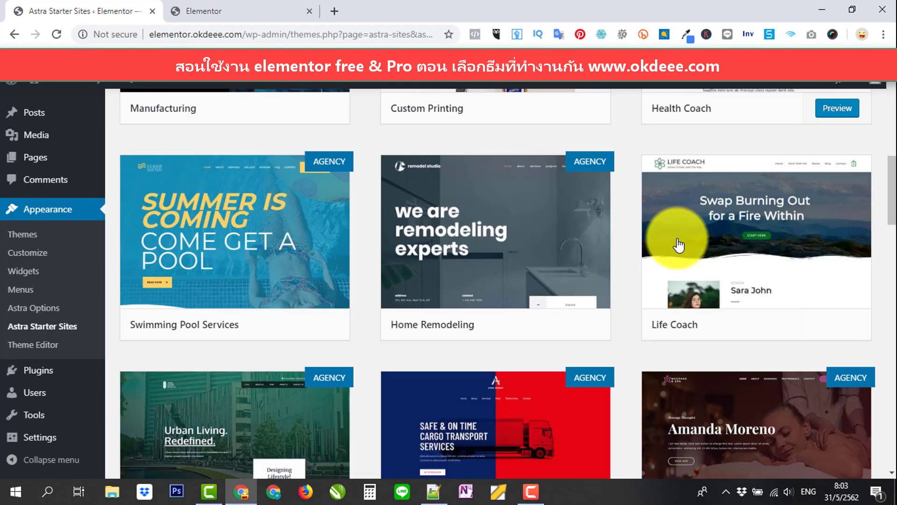
{"action": "scroll", "coordinate": [677, 245], "scroll_direction": "down", "scroll_amount": 4}
{"action": "scroll", "coordinate": [675, 246], "scroll_direction": "up", "scroll_amount": 15}
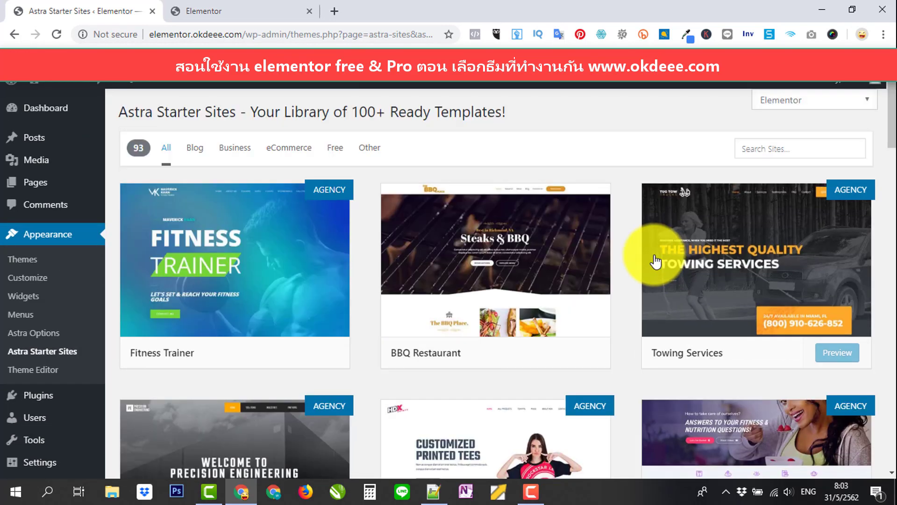
Preview the BBQ Restaurant starter template and import it with required plugins, customizer settings, content and widgets
{"action": "left_click", "coordinate": [577, 355]}
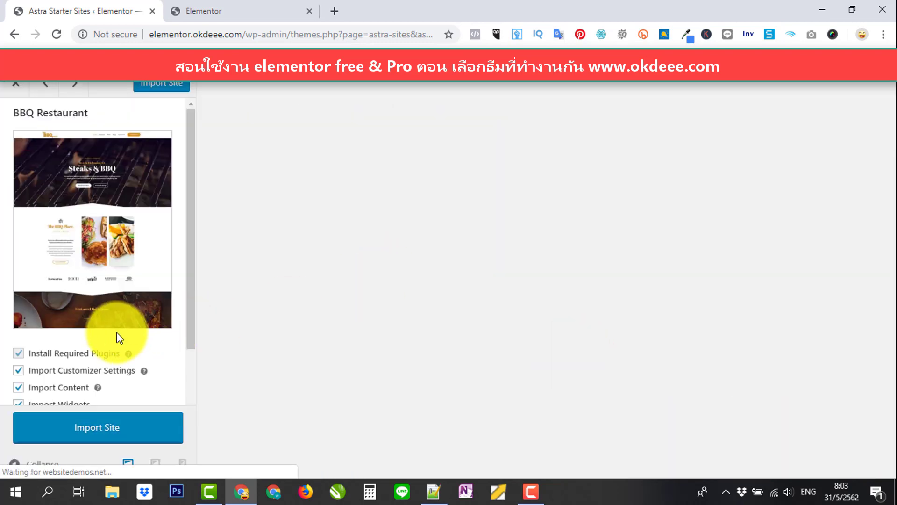
{"action": "scroll", "coordinate": [123, 320], "scroll_direction": "down", "scroll_amount": 3}
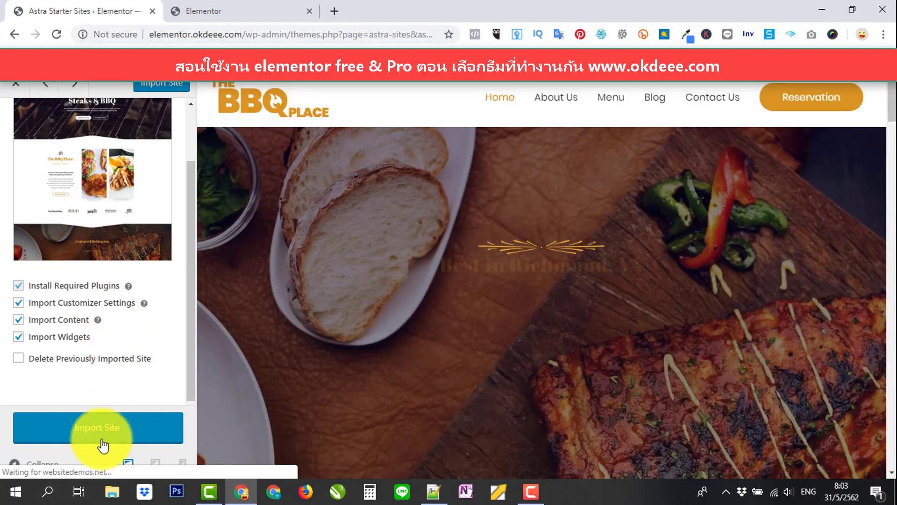
{"action": "left_click", "coordinate": [102, 428]}
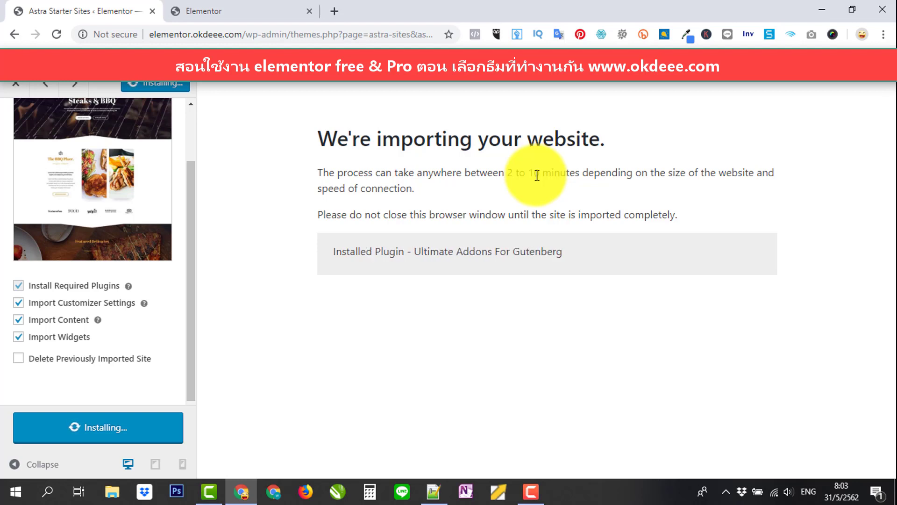
{"action": "left_click", "coordinate": [532, 488]}
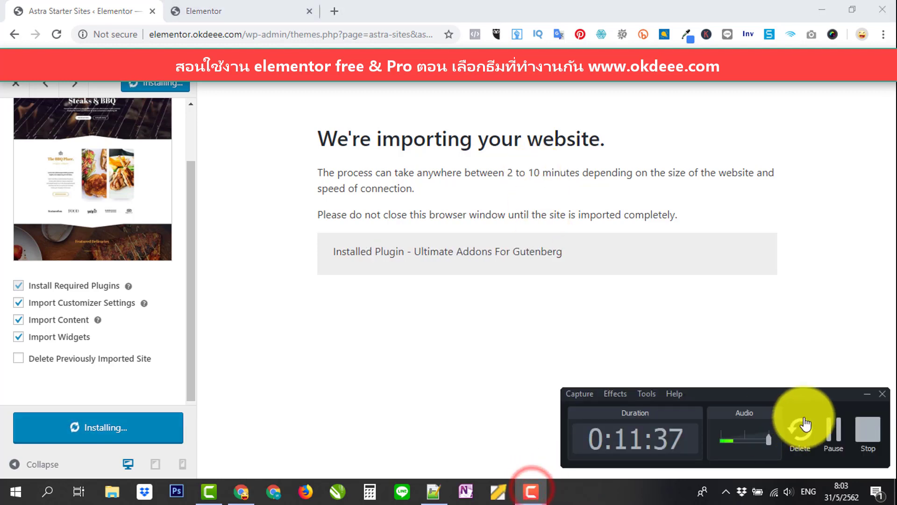
{"action": "left_click", "coordinate": [833, 435]}
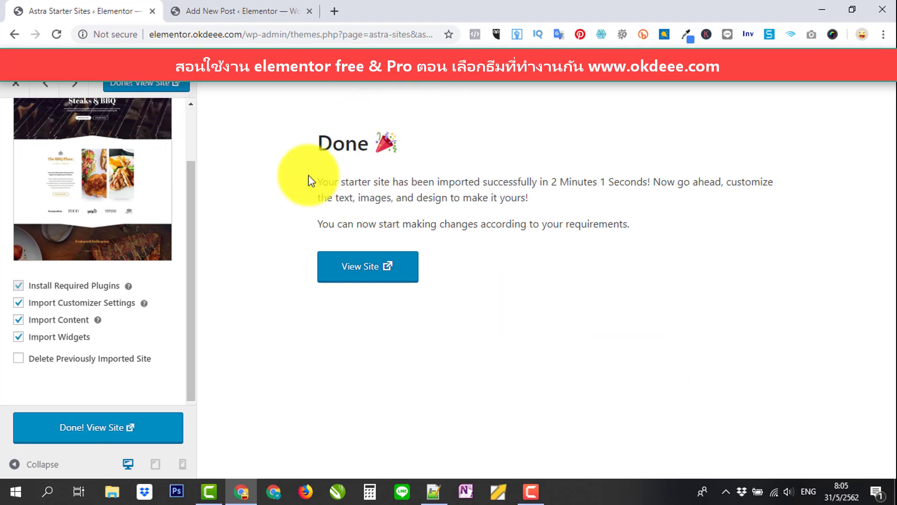
View the imported site's home page, checking the open Add New Post page before returning to it
{"action": "left_click", "coordinate": [371, 267]}
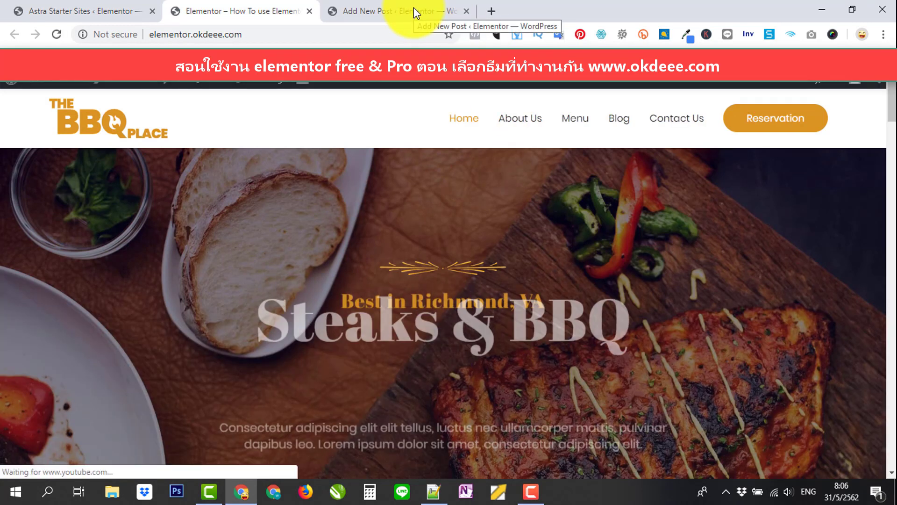
{"action": "left_click", "coordinate": [408, 13]}
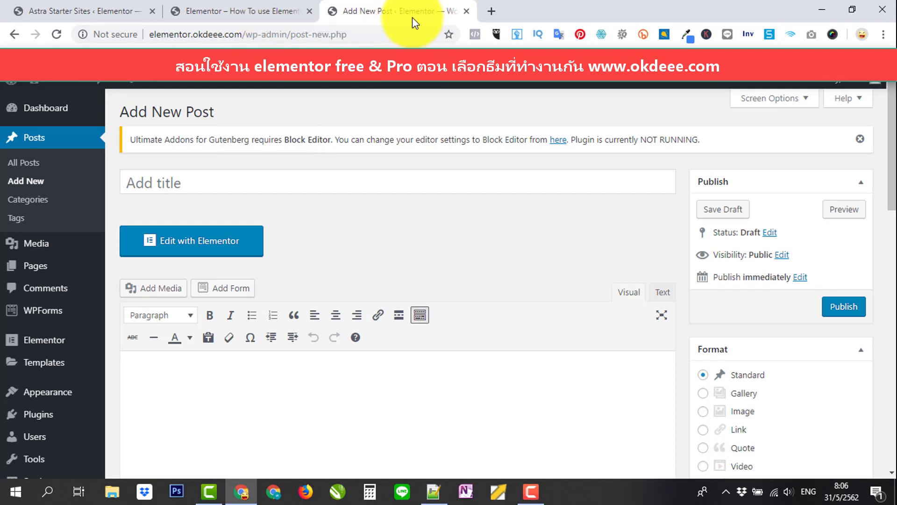
{"action": "left_click", "coordinate": [254, 10]}
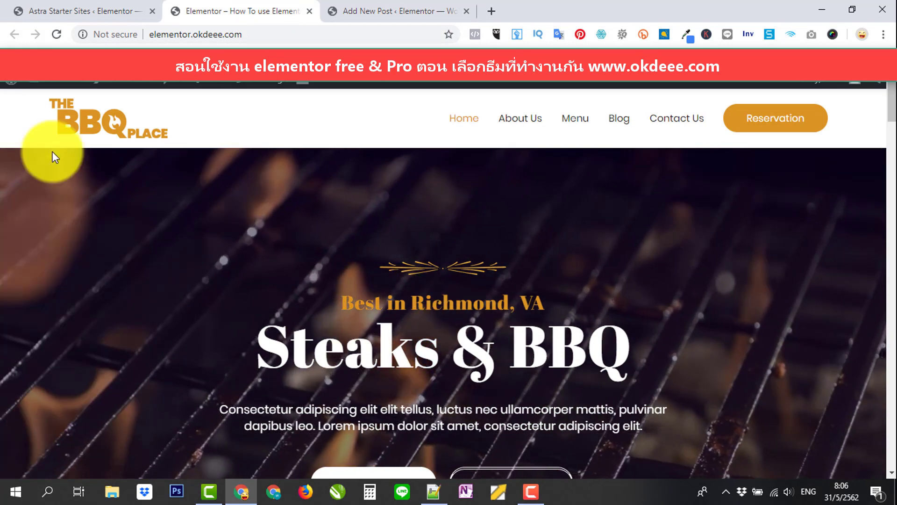
Open the imported site's About Us page and examine its sections from the header down to the footer
{"action": "left_click", "coordinate": [525, 118]}
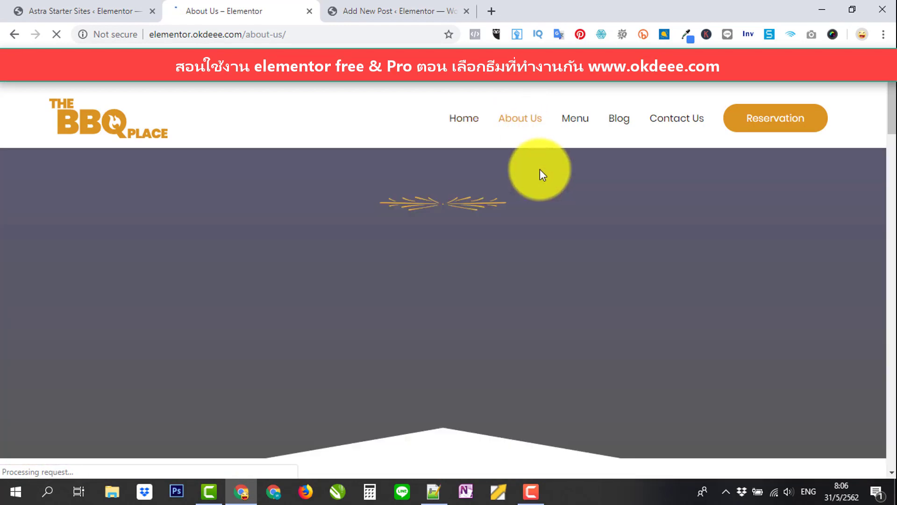
{"action": "scroll", "coordinate": [627, 204], "scroll_direction": "down", "scroll_amount": 4}
{"action": "scroll", "coordinate": [628, 205], "scroll_direction": "down", "scroll_amount": 14}
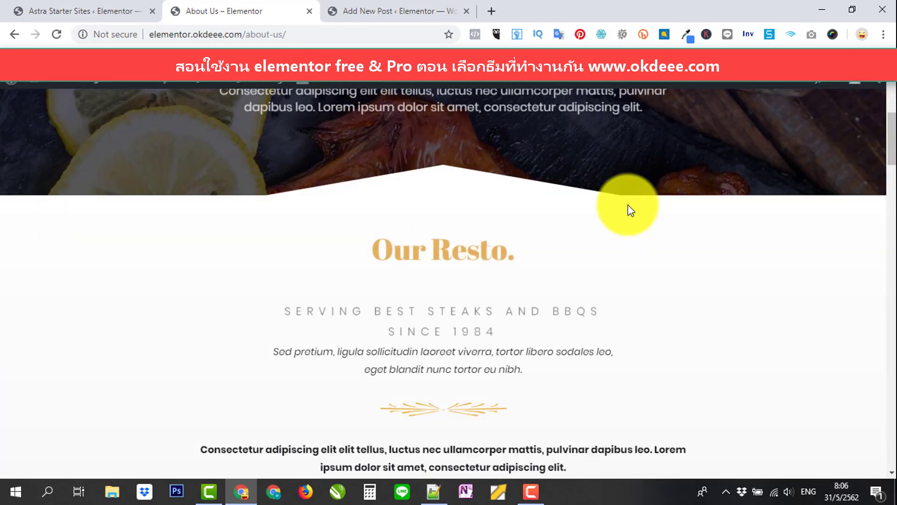
{"action": "scroll", "coordinate": [628, 205], "scroll_direction": "down", "scroll_amount": 12}
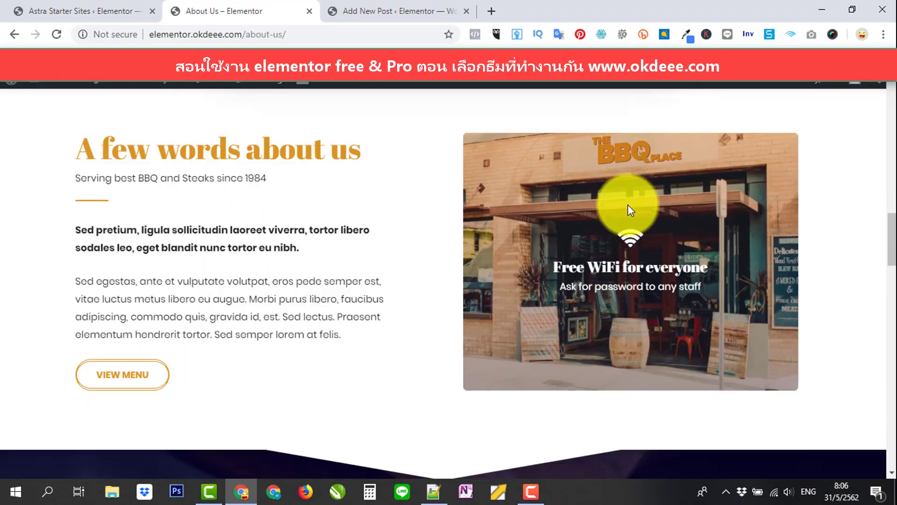
{"action": "scroll", "coordinate": [627, 206], "scroll_direction": "down", "scroll_amount": 20}
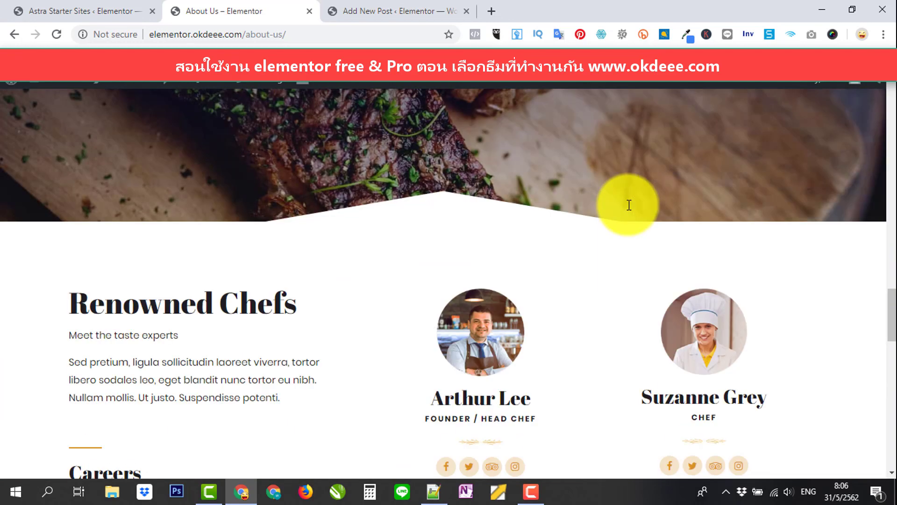
{"action": "scroll", "coordinate": [627, 204], "scroll_direction": "down", "scroll_amount": 4}
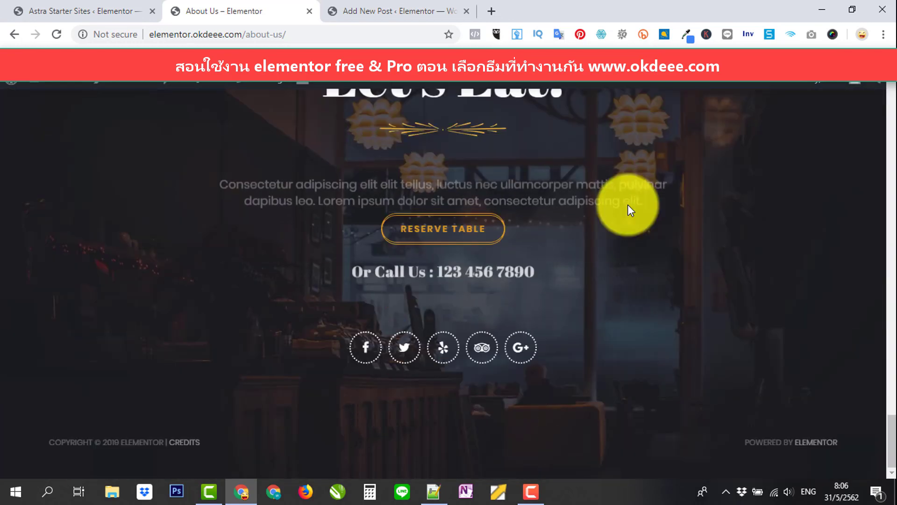
{"action": "scroll", "coordinate": [625, 341], "scroll_direction": "up", "scroll_amount": 1}
{"action": "scroll", "coordinate": [626, 341], "scroll_direction": "up", "scroll_amount": 20}
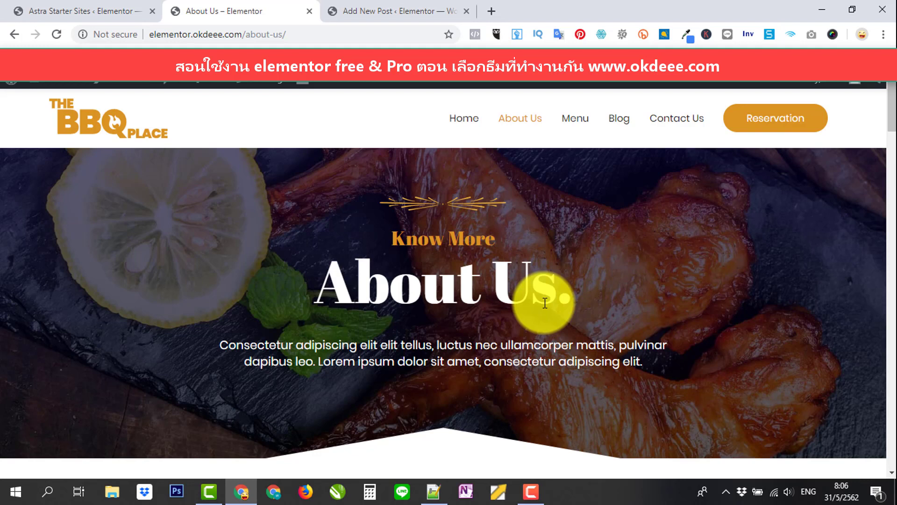
{"action": "scroll", "coordinate": [746, 289], "scroll_direction": "down", "scroll_amount": 4}
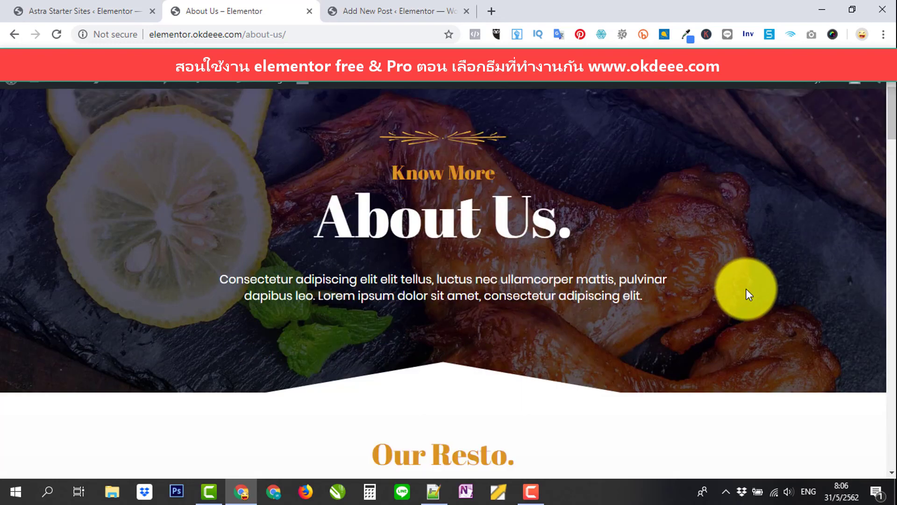
{"action": "scroll", "coordinate": [747, 293], "scroll_direction": "down", "scroll_amount": 3}
{"action": "scroll", "coordinate": [746, 294], "scroll_direction": "up", "scroll_amount": 7}
{"action": "scroll", "coordinate": [746, 293], "scroll_direction": "down", "scroll_amount": 11}
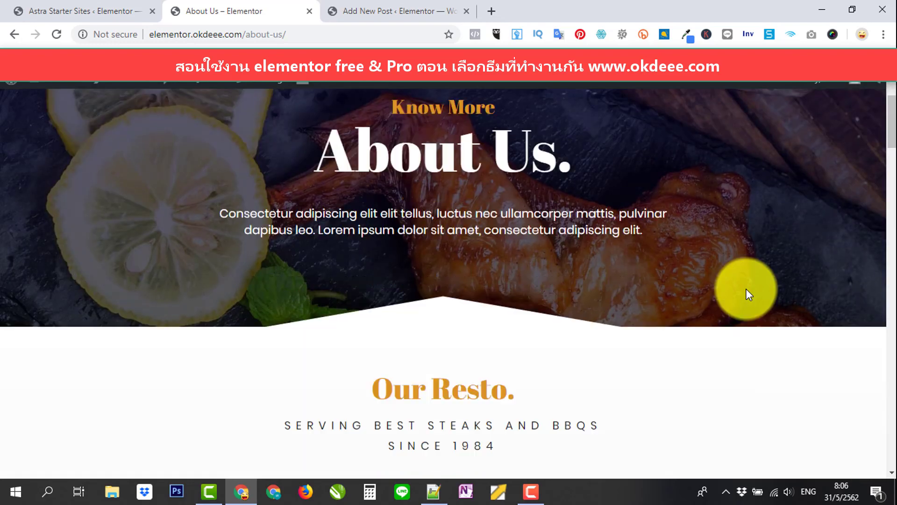
{"action": "scroll", "coordinate": [746, 294], "scroll_direction": "down", "scroll_amount": 20}
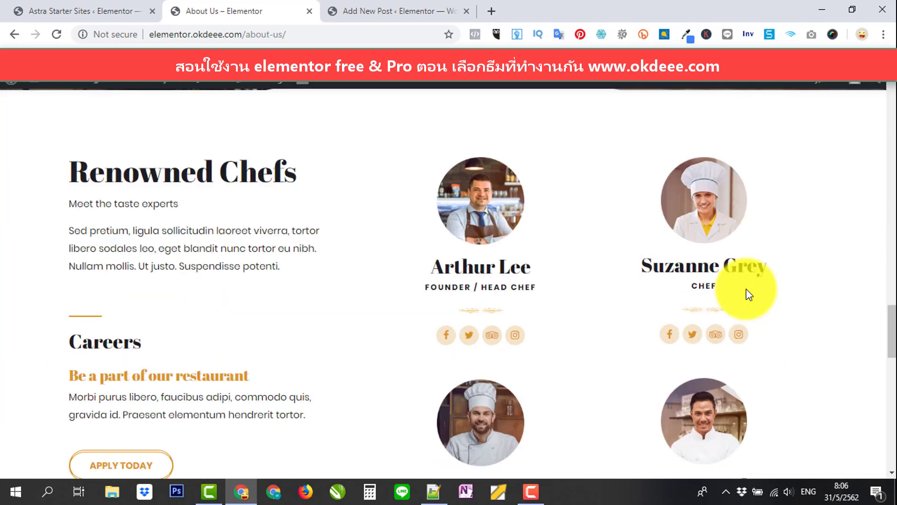
{"action": "scroll", "coordinate": [714, 325], "scroll_direction": "down", "scroll_amount": 5}
{"action": "scroll", "coordinate": [715, 325], "scroll_direction": "up", "scroll_amount": 15}
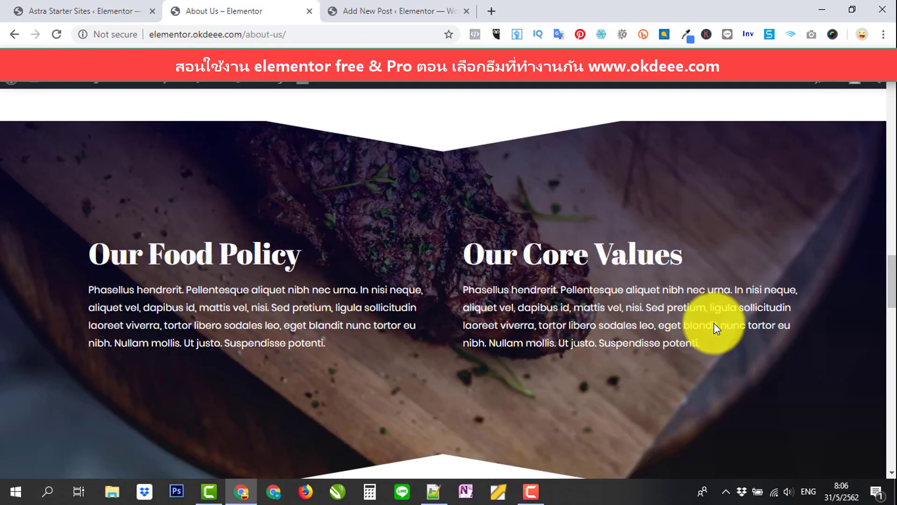
{"action": "scroll", "coordinate": [716, 328], "scroll_direction": "up", "scroll_amount": 10}
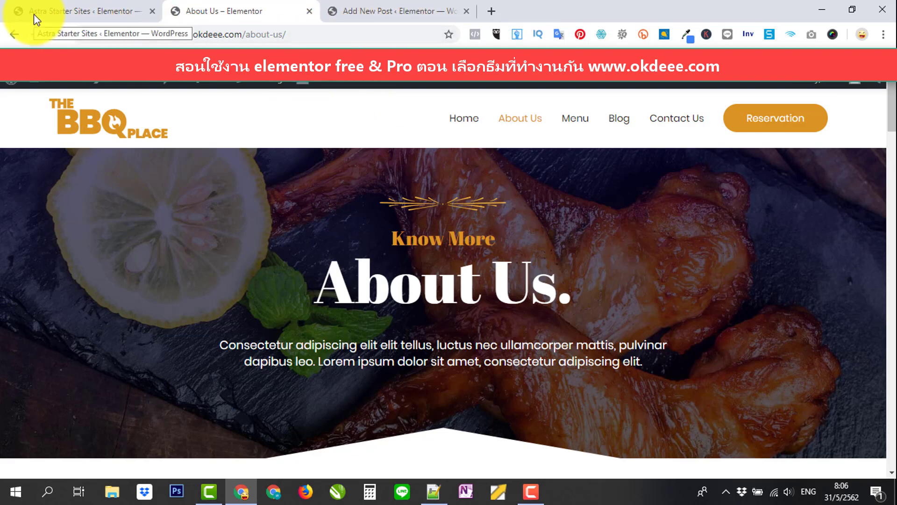
Return to the Add New Post page and view the template choices under Post Attributes
{"action": "left_click", "coordinate": [411, 14]}
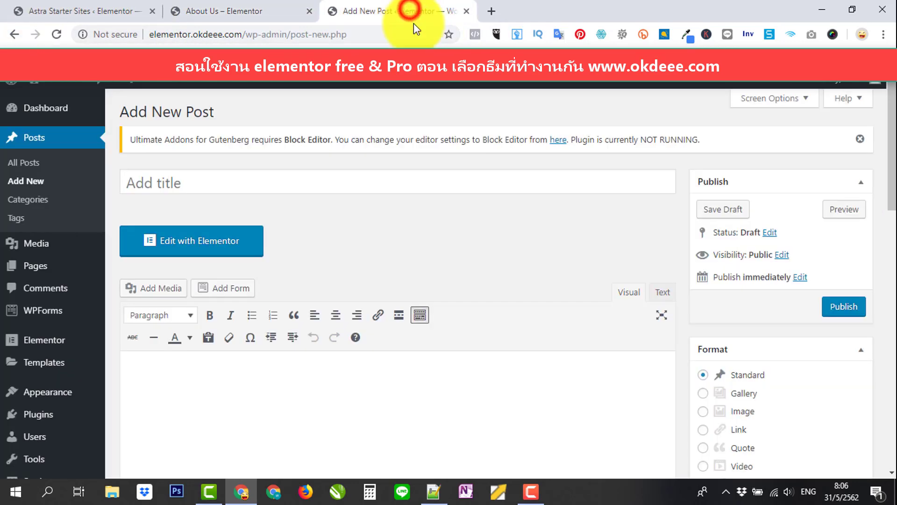
{"action": "scroll", "coordinate": [784, 290], "scroll_direction": "down", "scroll_amount": 3}
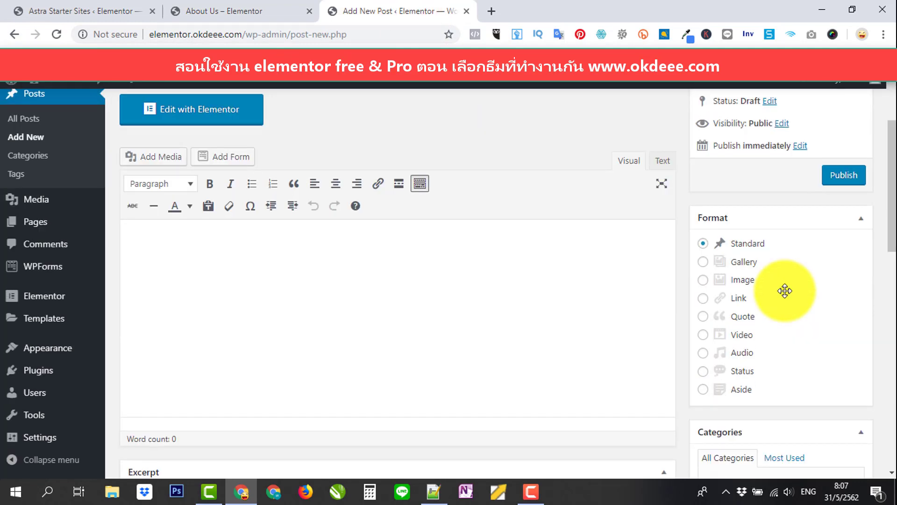
{"action": "scroll", "coordinate": [849, 258], "scroll_direction": "down", "scroll_amount": 5}
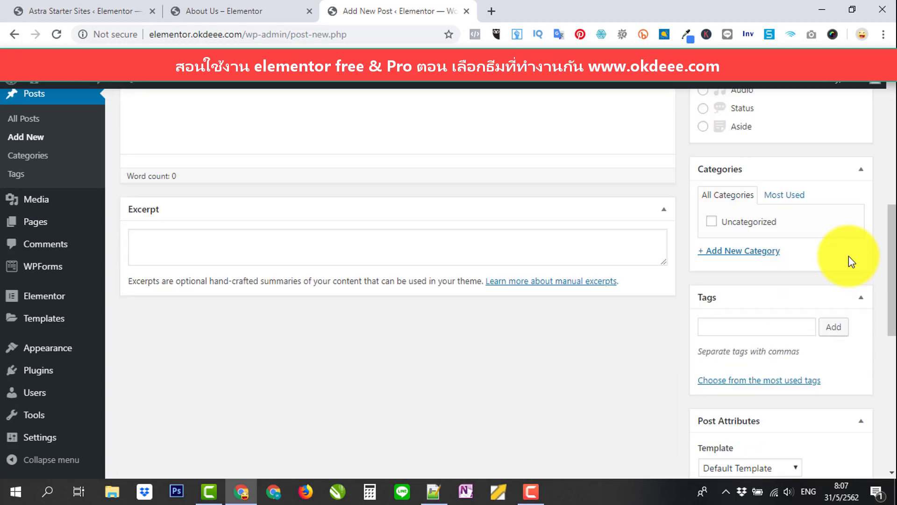
{"action": "scroll", "coordinate": [849, 256], "scroll_direction": "down", "scroll_amount": 4}
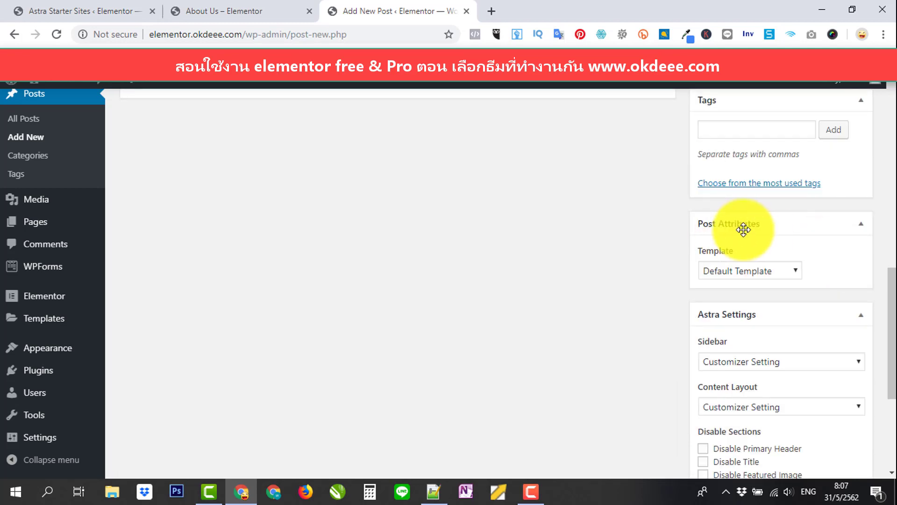
{"action": "left_click", "coordinate": [785, 271]}
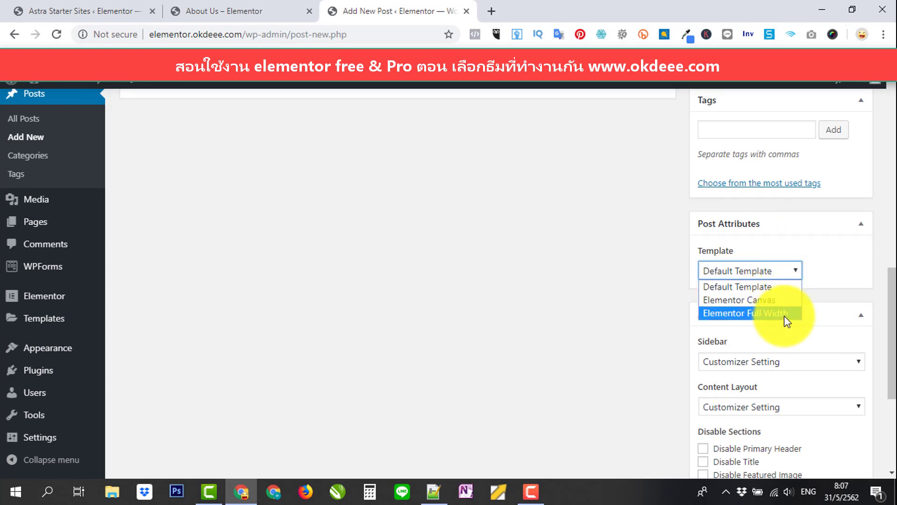
Examine the post's Astra Settings, viewing the Sidebar and Content Layout choices and the Disable Sections and Transparent Header options
{"action": "scroll", "coordinate": [835, 253], "scroll_direction": "down", "scroll_amount": 4}
{"action": "scroll", "coordinate": [836, 254], "scroll_direction": "up", "scroll_amount": 1}
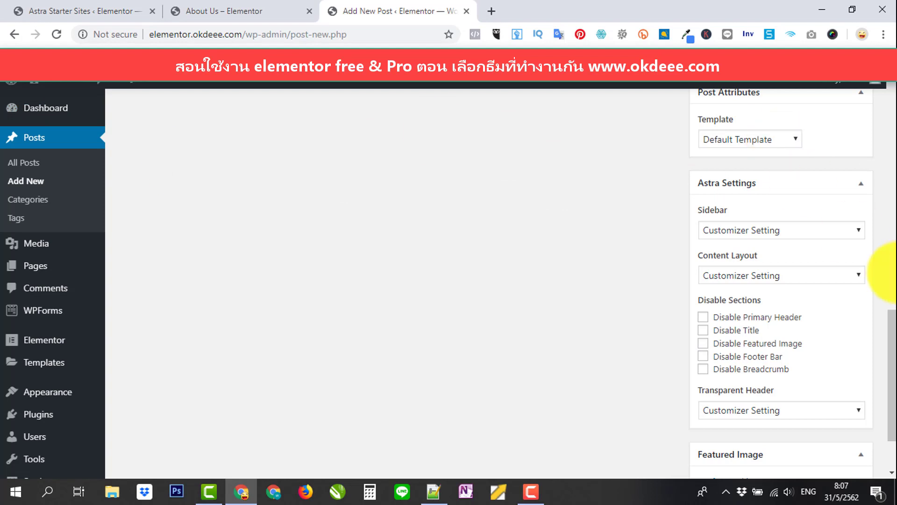
{"action": "scroll", "coordinate": [859, 312], "scroll_direction": "down", "scroll_amount": 2}
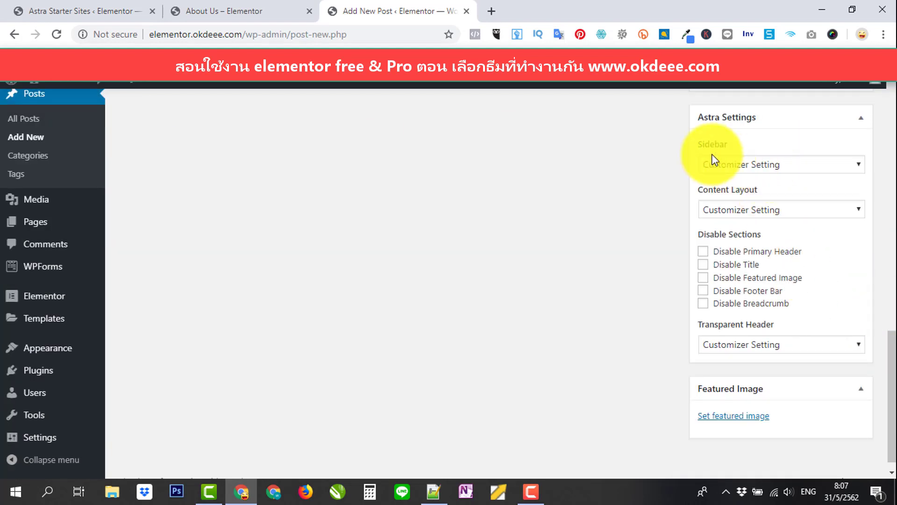
{"action": "left_click", "coordinate": [794, 171]}
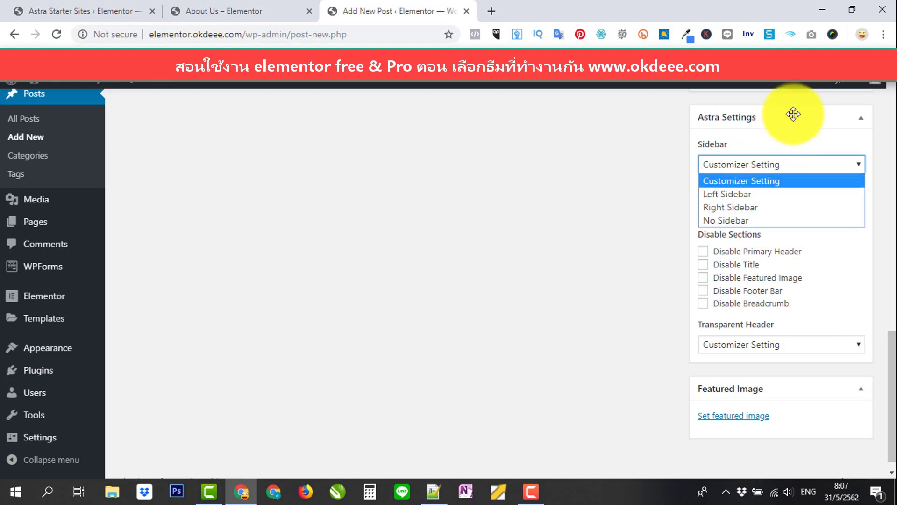
{"action": "left_click", "coordinate": [792, 129]}
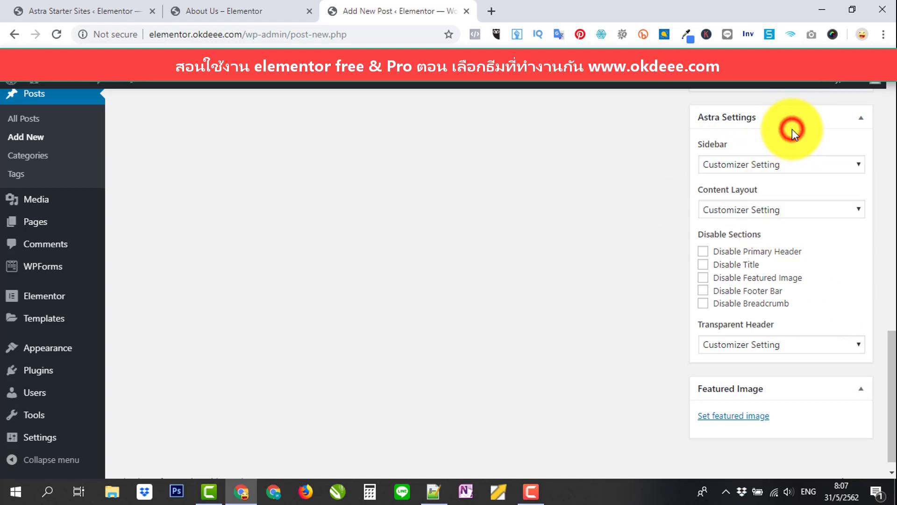
{"action": "left_click", "coordinate": [788, 214]}
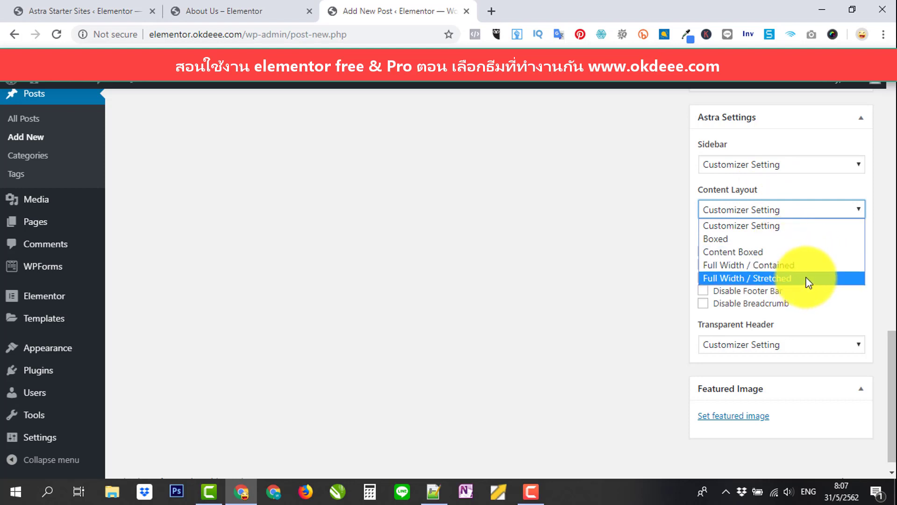
{"action": "left_click", "coordinate": [645, 256]}
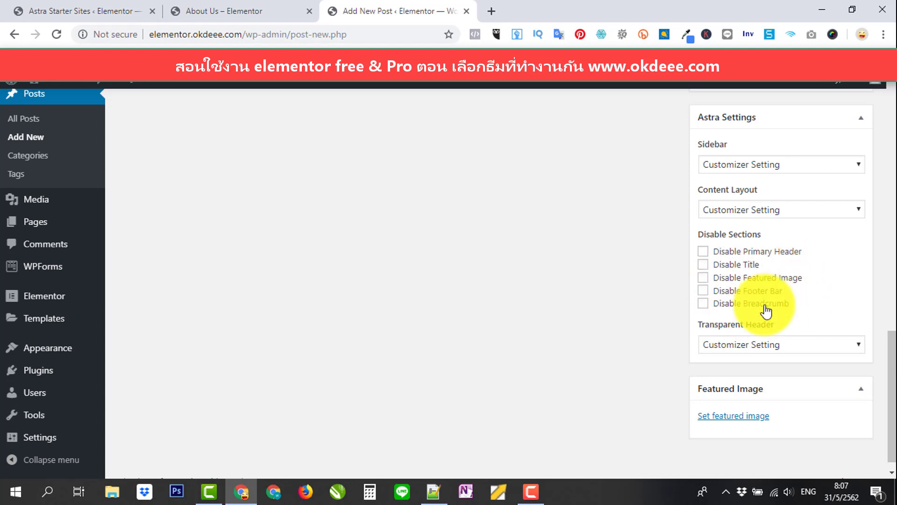
{"action": "scroll", "coordinate": [776, 316], "scroll_direction": "down", "scroll_amount": 1}
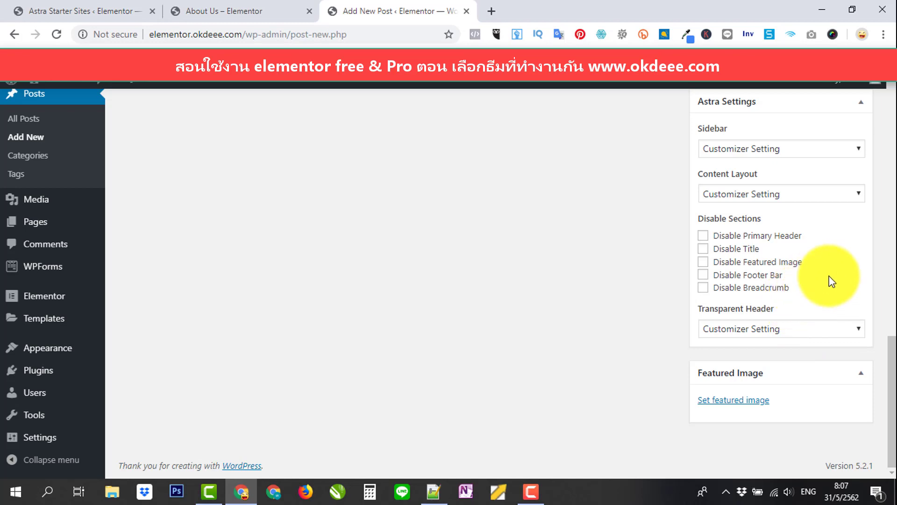
{"action": "scroll", "coordinate": [827, 277], "scroll_direction": "up", "scroll_amount": 15}
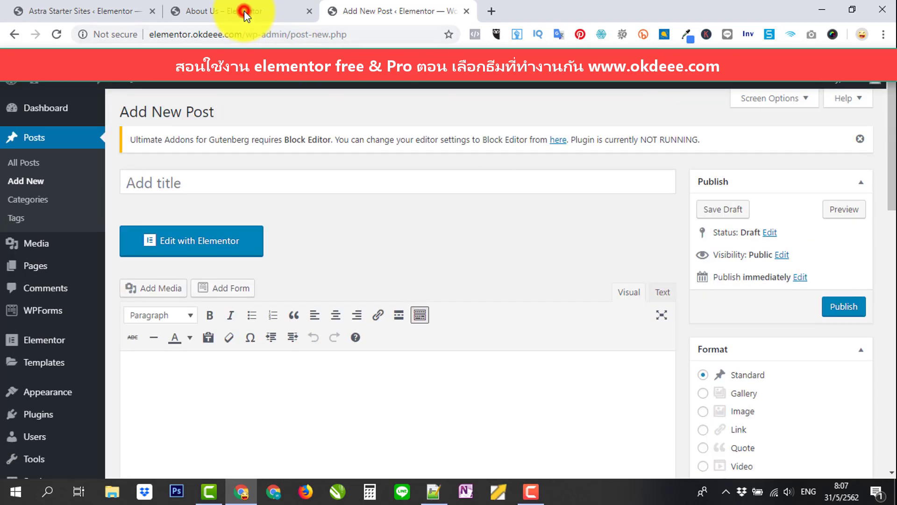
Open the imported site's Menu page and examine its sections from the header down to the footer
{"action": "left_click", "coordinate": [244, 13]}
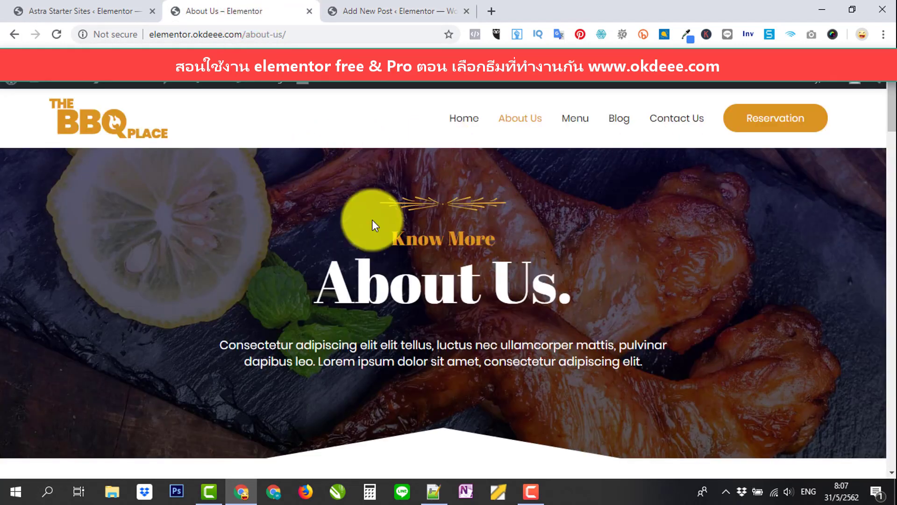
{"action": "left_click", "coordinate": [577, 120]}
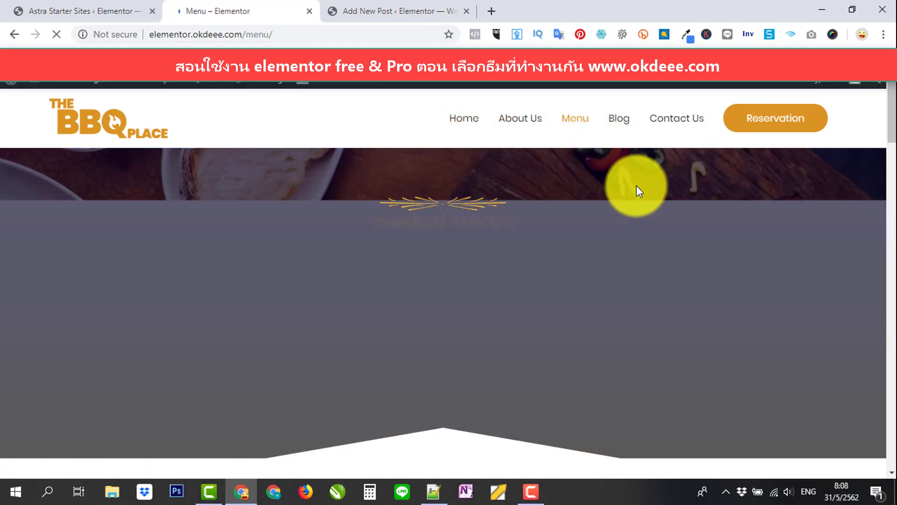
{"action": "scroll", "coordinate": [703, 177], "scroll_direction": "down", "scroll_amount": 9}
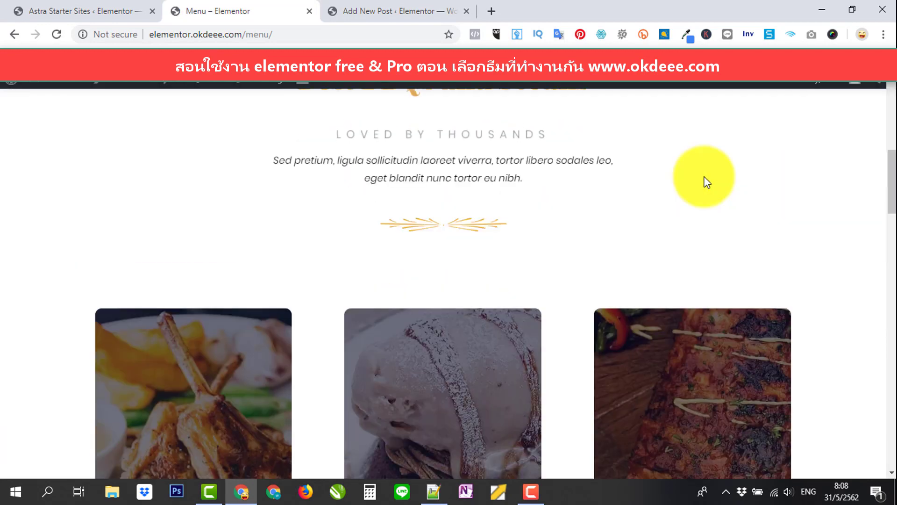
{"action": "scroll", "coordinate": [705, 182], "scroll_direction": "down", "scroll_amount": 15}
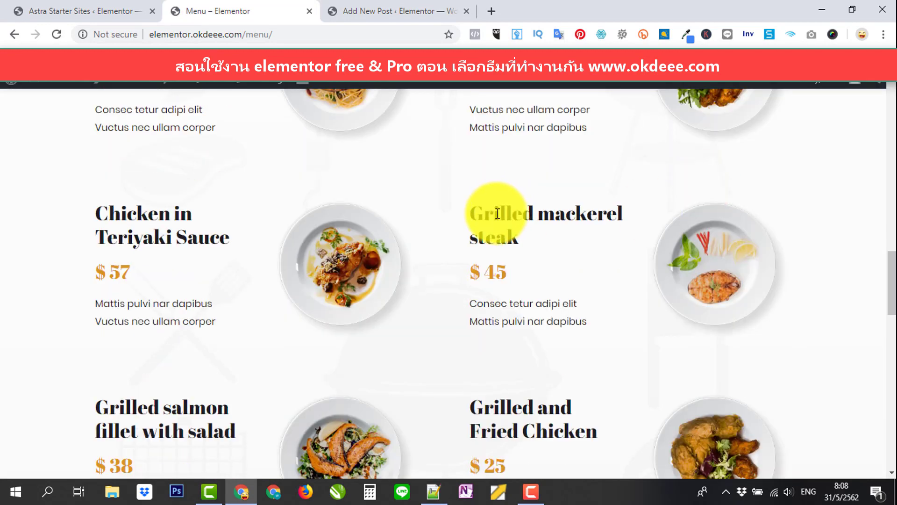
{"action": "scroll", "coordinate": [515, 292], "scroll_direction": "down", "scroll_amount": 15}
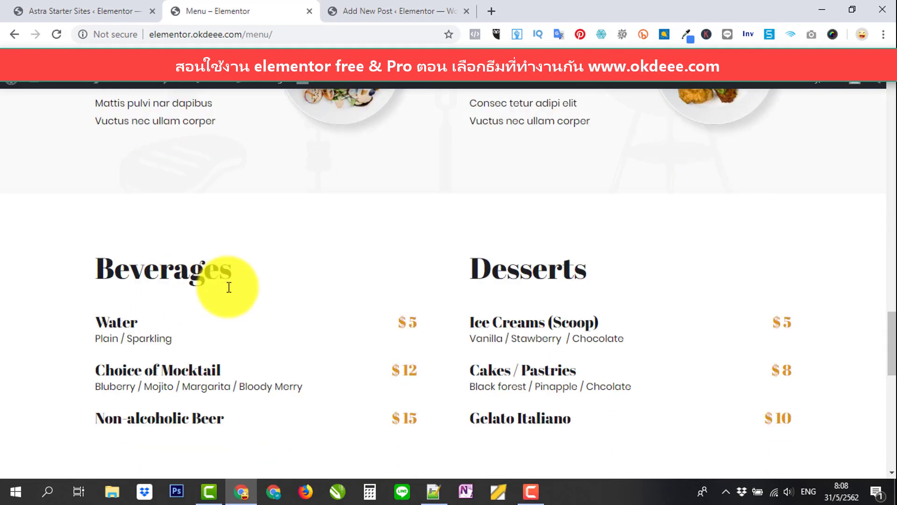
{"action": "scroll", "coordinate": [467, 259], "scroll_direction": "down", "scroll_amount": 5}
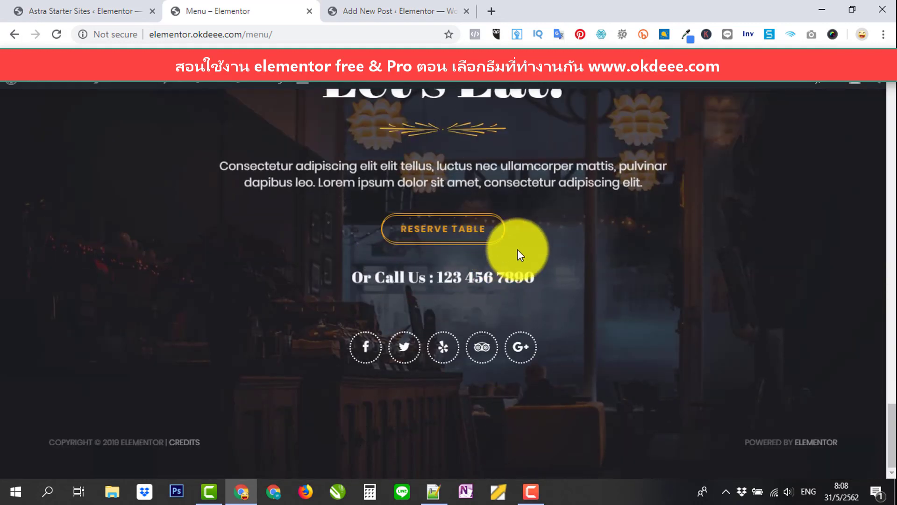
{"action": "scroll", "coordinate": [517, 248], "scroll_direction": "up", "scroll_amount": 15}
{"action": "scroll", "coordinate": [567, 253], "scroll_direction": "up", "scroll_amount": 10}
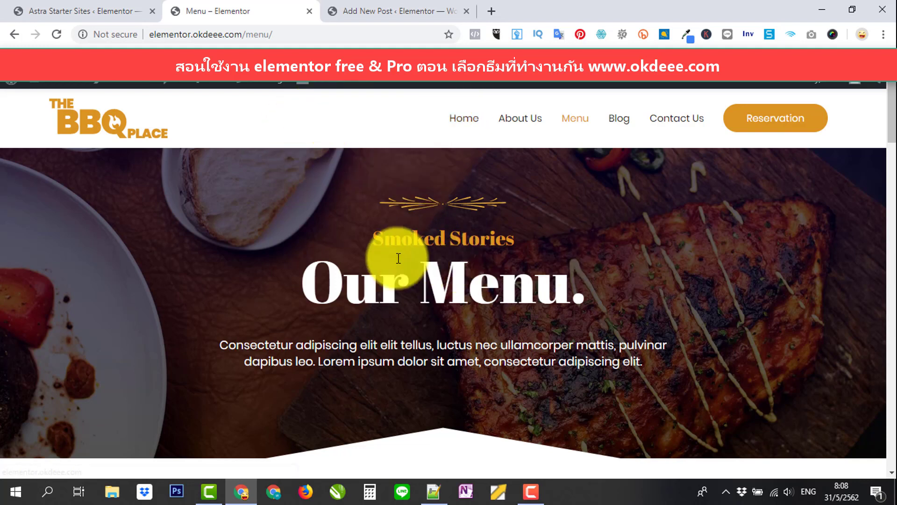
{"action": "scroll", "coordinate": [446, 259], "scroll_direction": "down", "scroll_amount": 7}
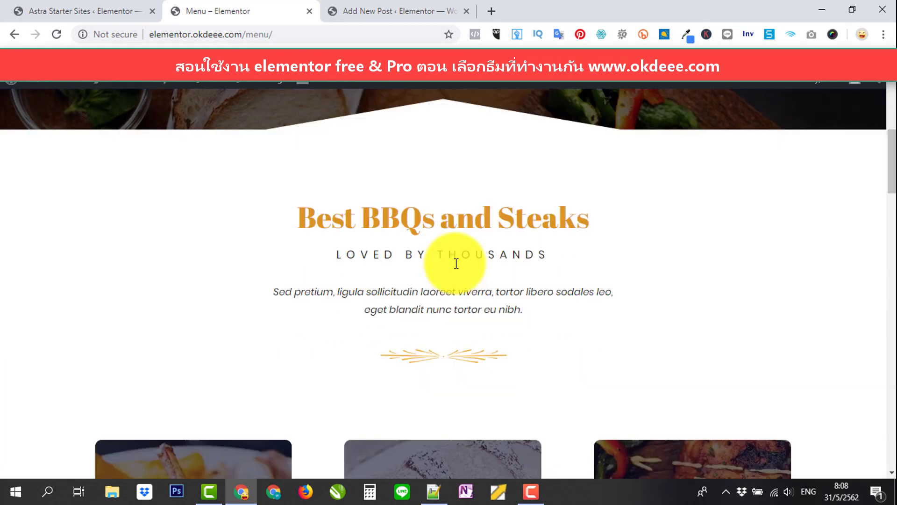
{"action": "scroll", "coordinate": [457, 259], "scroll_direction": "up", "scroll_amount": 7}
Close the Add New Post page and return to the imported site's Menu page
{"action": "left_click", "coordinate": [385, 10]}
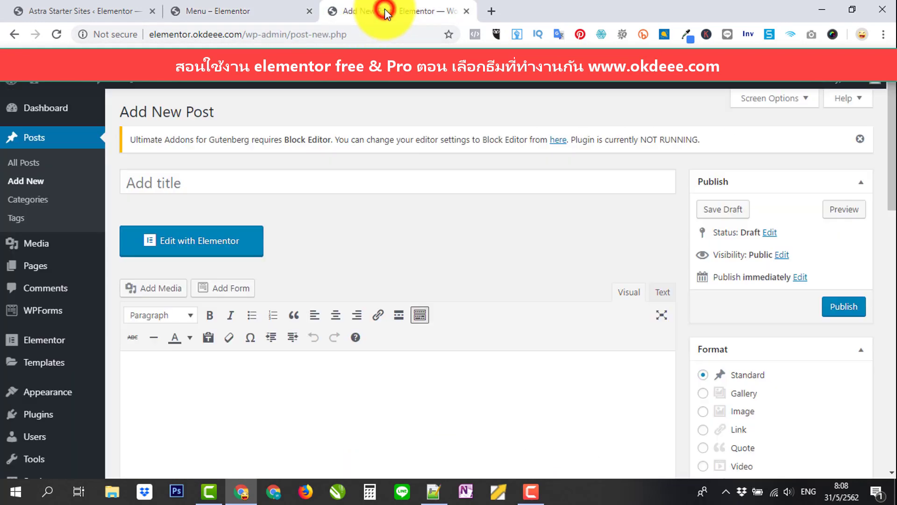
{"action": "left_click", "coordinate": [466, 10]}
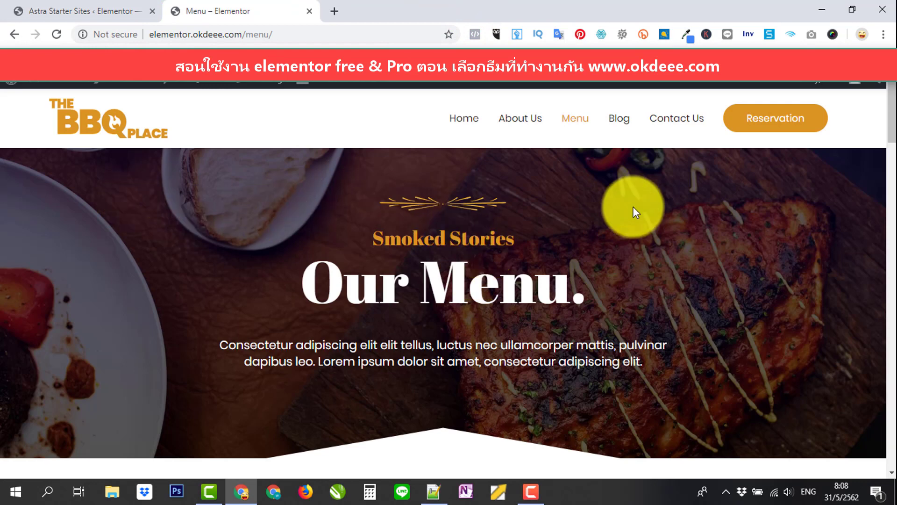
{"action": "scroll", "coordinate": [633, 209], "scroll_direction": "down", "scroll_amount": 5}
{"action": "scroll", "coordinate": [635, 213], "scroll_direction": "up", "scroll_amount": 5}
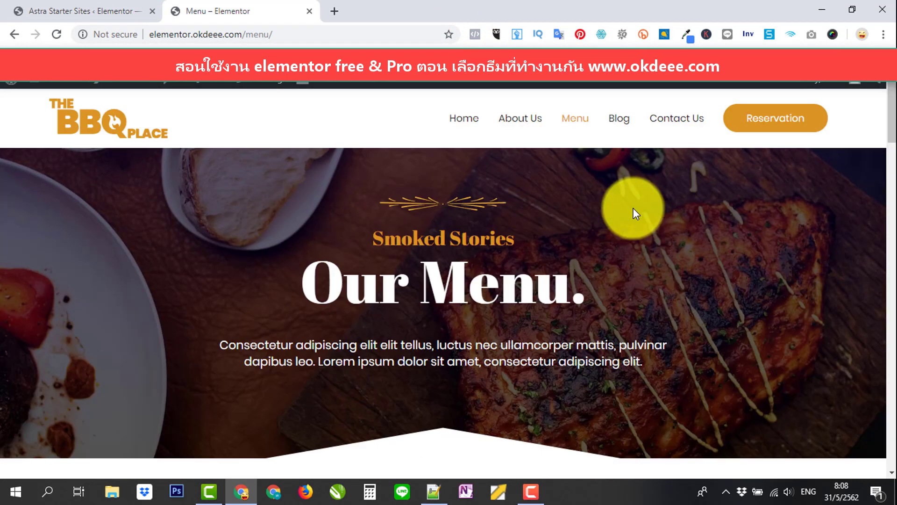
Leave the finished import screen and reopen the BBQ Restaurant preview from the Astra Starter Sites library
{"action": "left_click", "coordinate": [115, 15]}
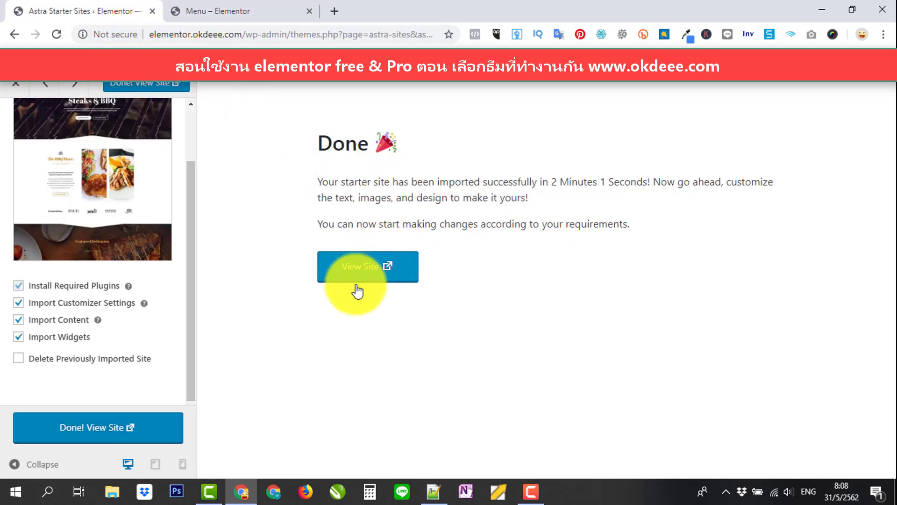
{"action": "left_click", "coordinate": [13, 89]}
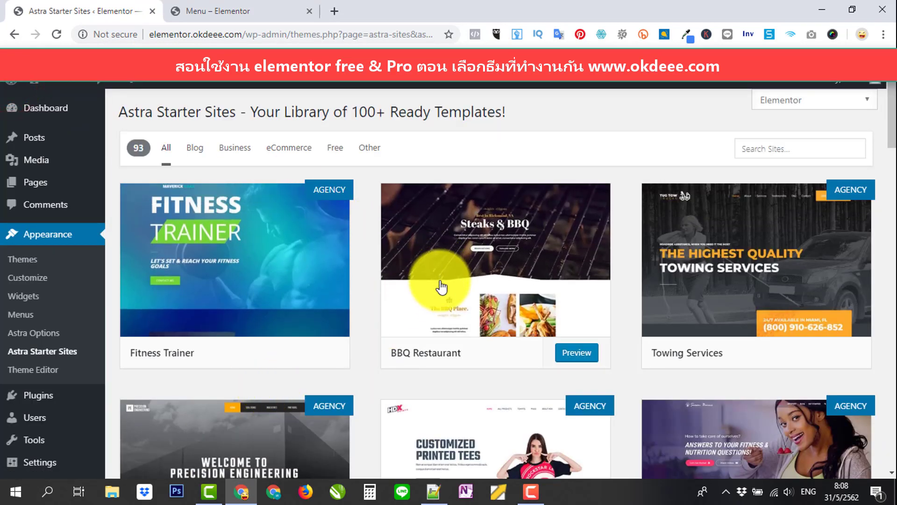
{"action": "left_click", "coordinate": [575, 278]}
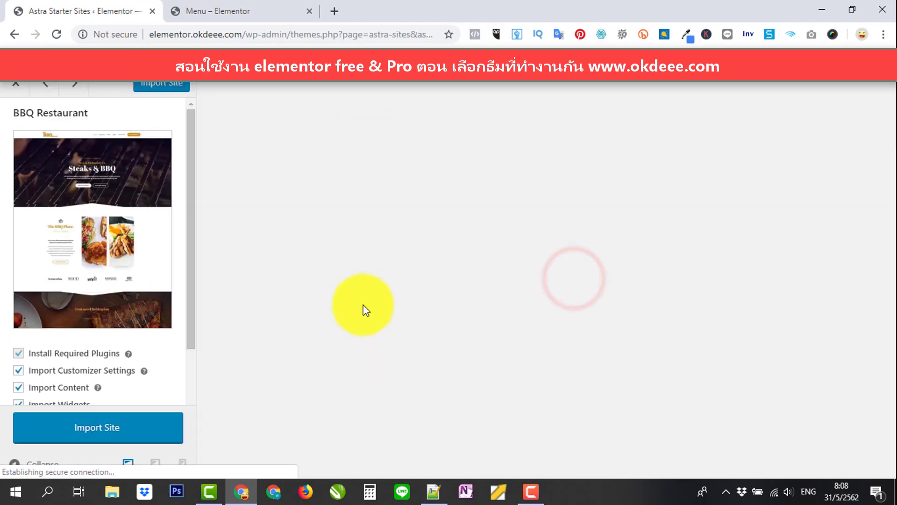
Run the BBQ Restaurant import with Delete Previously Imported Site enabled and Import Customizer Settings, Import Content and Import Widgets disabled
{"action": "scroll", "coordinate": [65, 271], "scroll_direction": "down", "scroll_amount": 2}
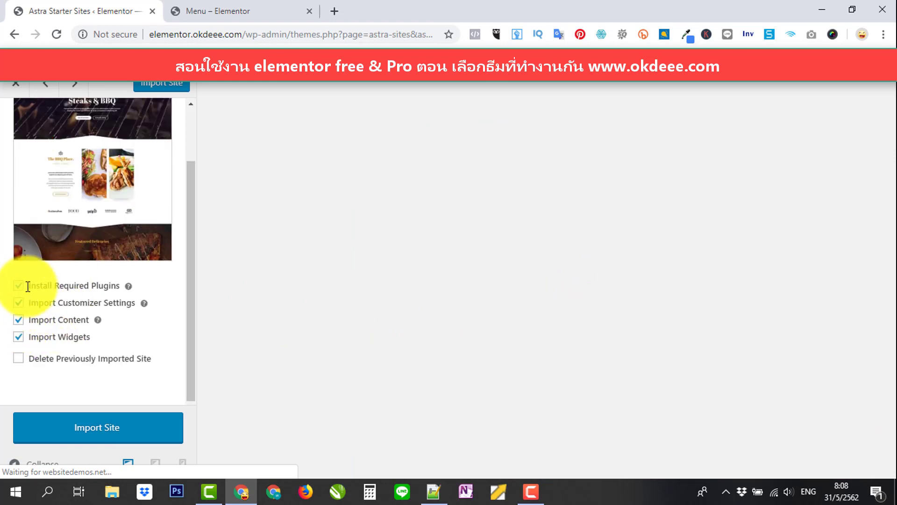
{"action": "left_click", "coordinate": [19, 302]}
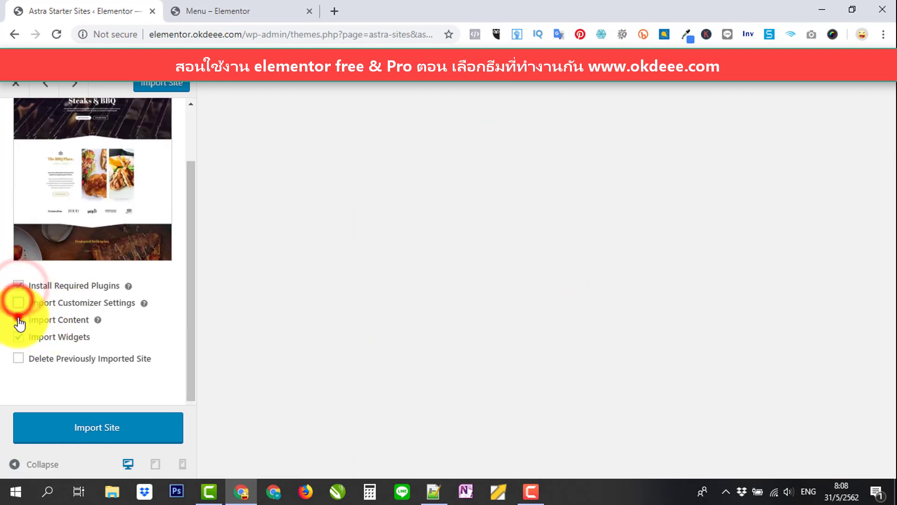
{"action": "left_click", "coordinate": [18, 319]}
{"action": "left_click", "coordinate": [18, 338]}
{"action": "left_click", "coordinate": [18, 358]}
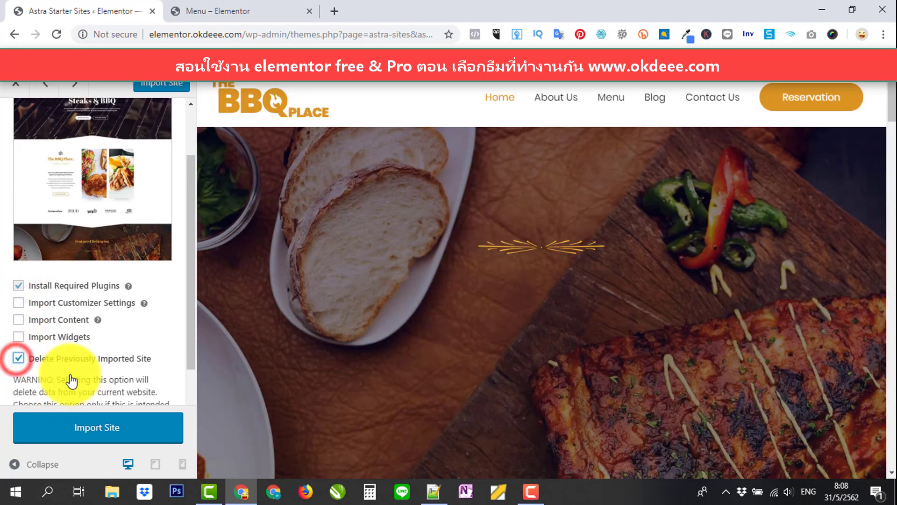
{"action": "left_click_drag", "start_coordinate": [190, 324], "coordinate": [193, 373]}
{"action": "left_click", "coordinate": [157, 341]}
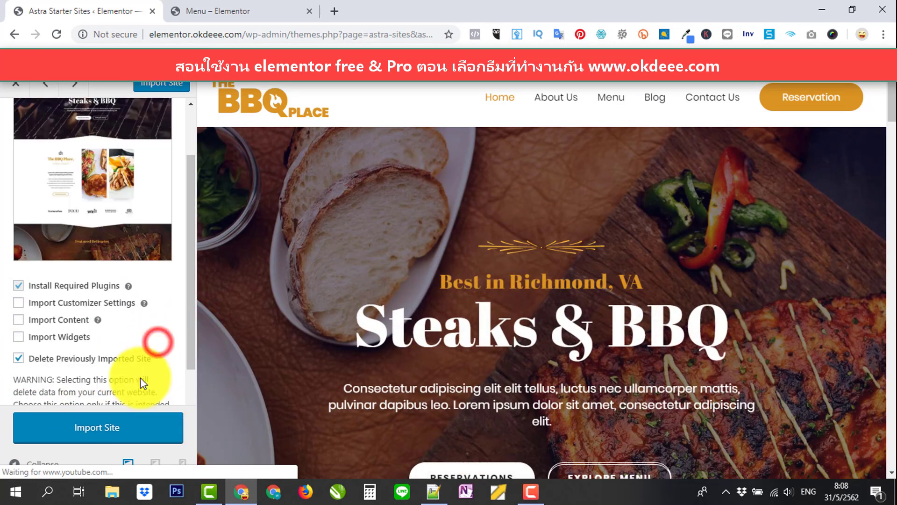
{"action": "left_click", "coordinate": [100, 433]}
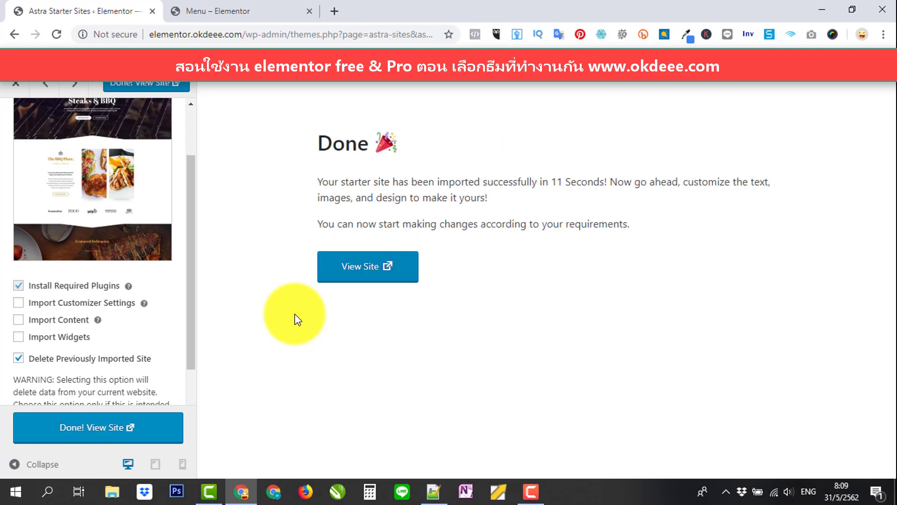
Open the site from the finished import screen to view its front page
{"action": "left_click", "coordinate": [239, 13]}
{"action": "left_click", "coordinate": [115, 10]}
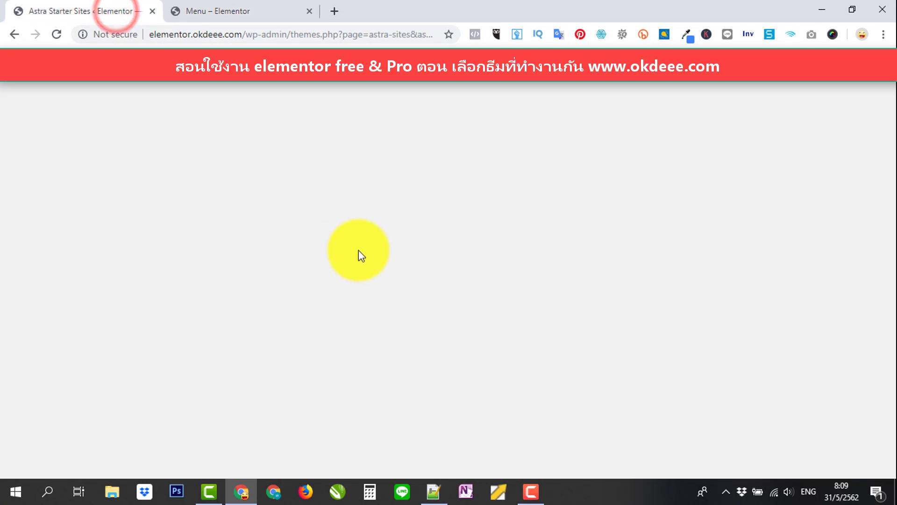
{"action": "left_click", "coordinate": [371, 268]}
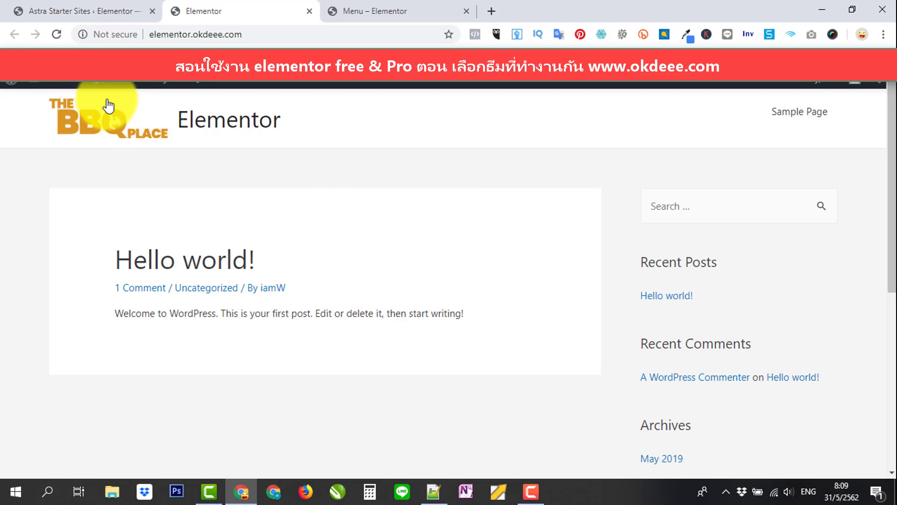
Remove the BBQ Place logo from the Site Identity settings in the Customizer and publish the change
{"action": "left_click", "coordinate": [129, 84]}
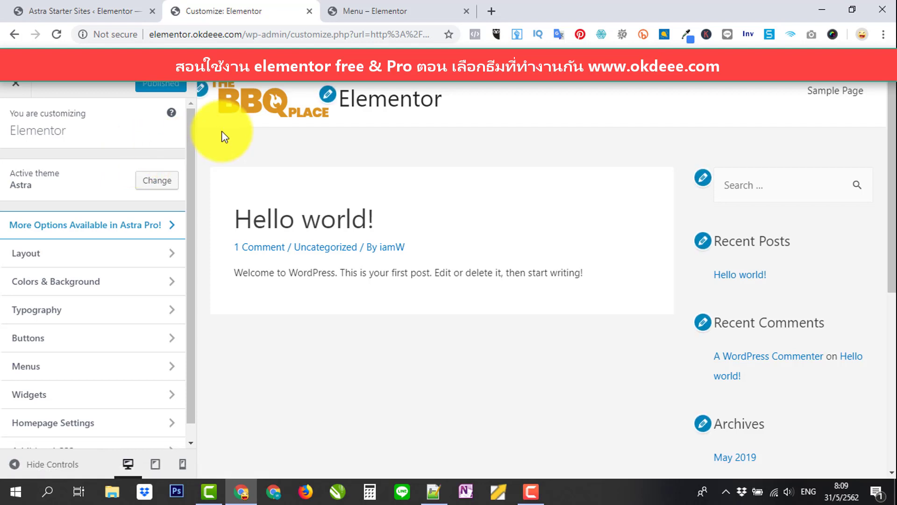
{"action": "left_click", "coordinate": [201, 88]}
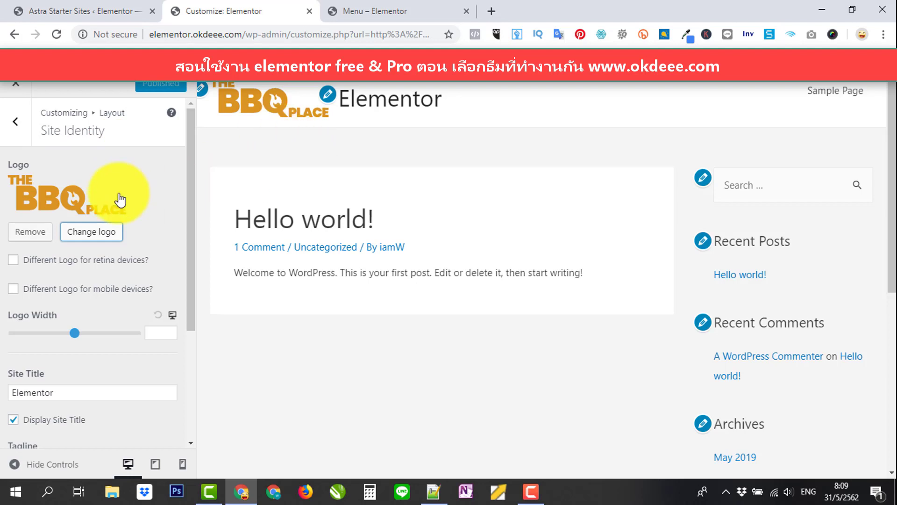
{"action": "left_click", "coordinate": [38, 233]}
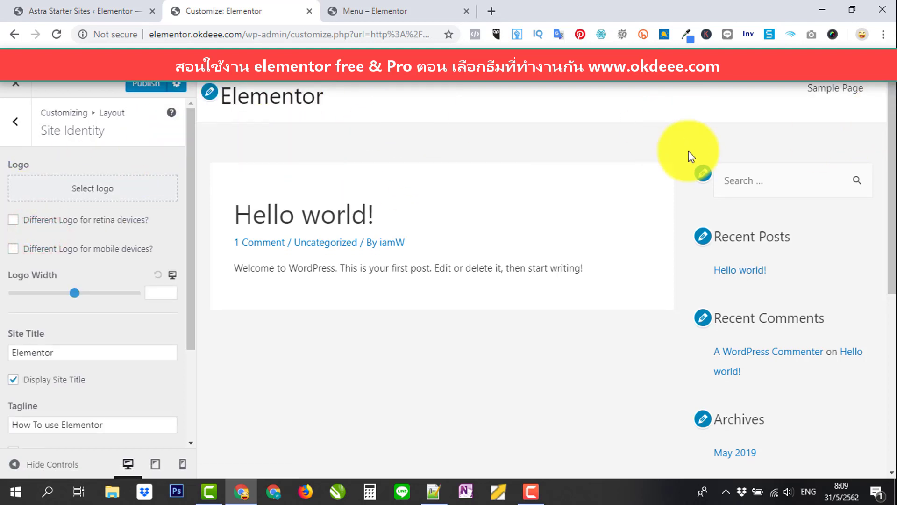
{"action": "left_click", "coordinate": [141, 84]}
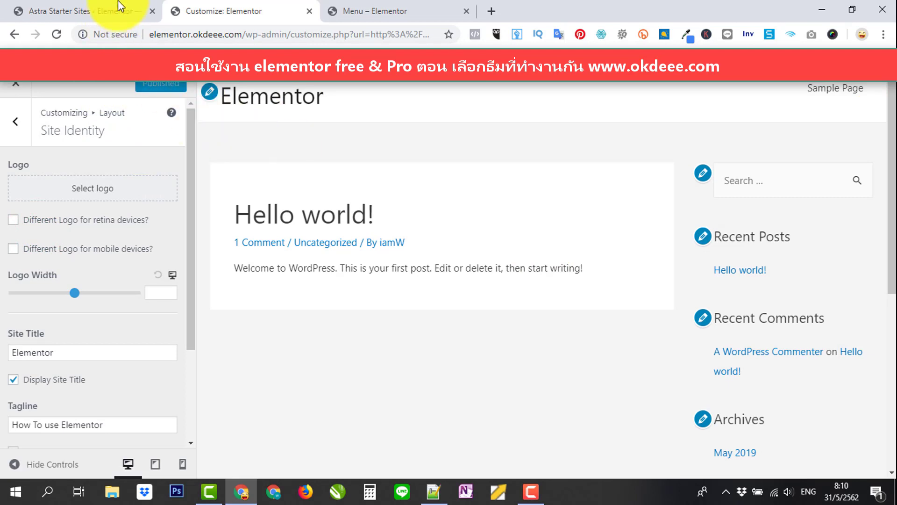
Close the Customizer page, exit the starter site preview and open the list of installed plugins
{"action": "left_click", "coordinate": [309, 11]}
{"action": "left_click", "coordinate": [98, 10]}
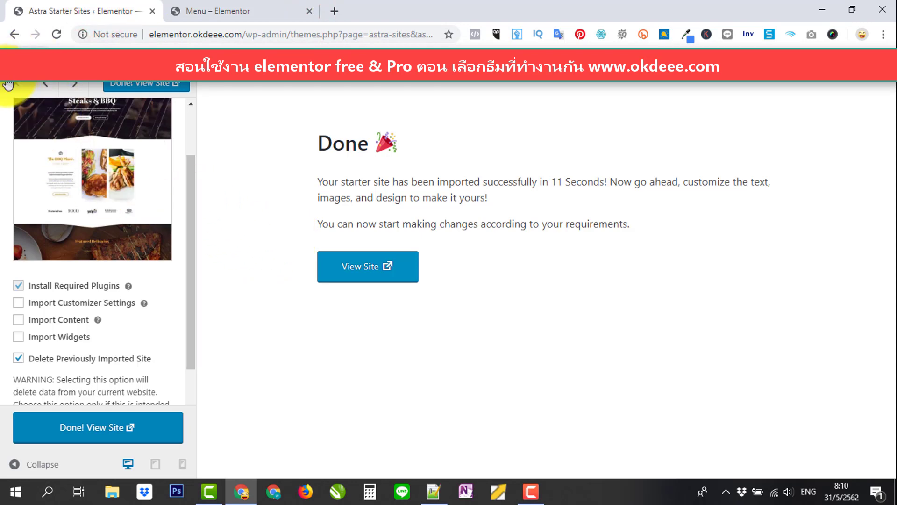
{"action": "left_click", "coordinate": [13, 86]}
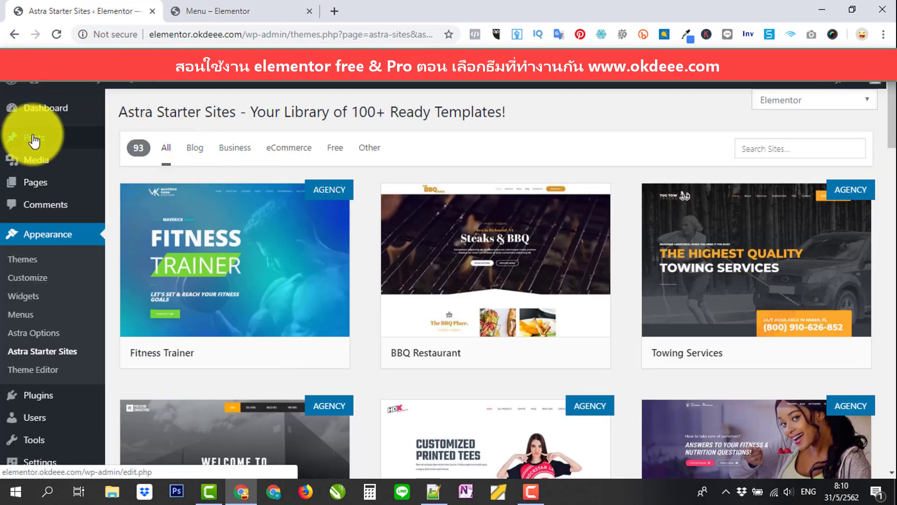
{"action": "mouse_move", "coordinate": [63, 140]}
{"action": "scroll", "coordinate": [50, 238], "scroll_direction": "down", "scroll_amount": 7}
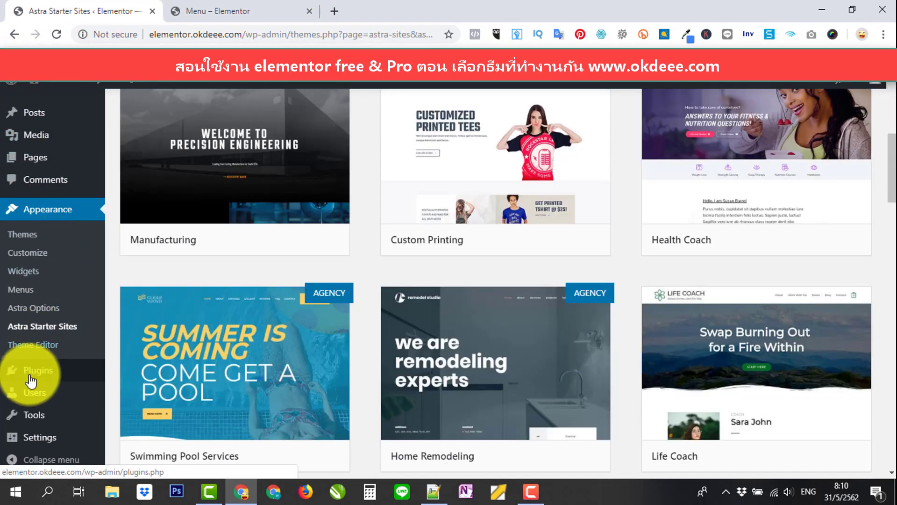
{"action": "mouse_move", "coordinate": [44, 379]}
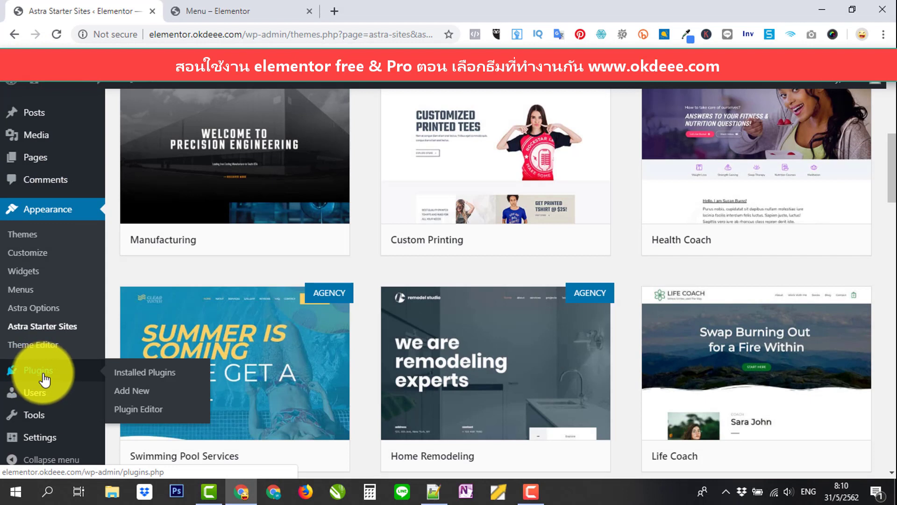
{"action": "left_click", "coordinate": [138, 373]}
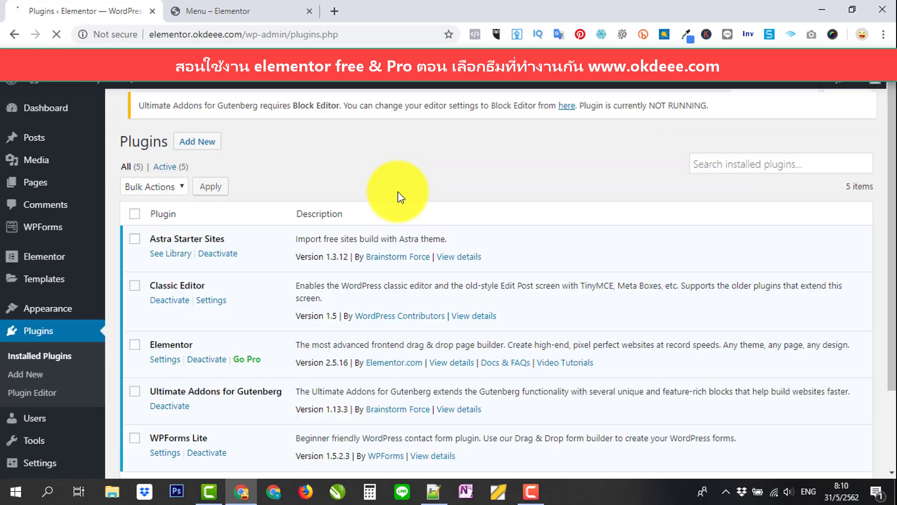
Bulk-deactivate the Astra Starter Sites, Elementor, Ultimate Addons for Gutenberg and WPForms Lite plugins
{"action": "scroll", "coordinate": [399, 197], "scroll_direction": "down", "scroll_amount": 3}
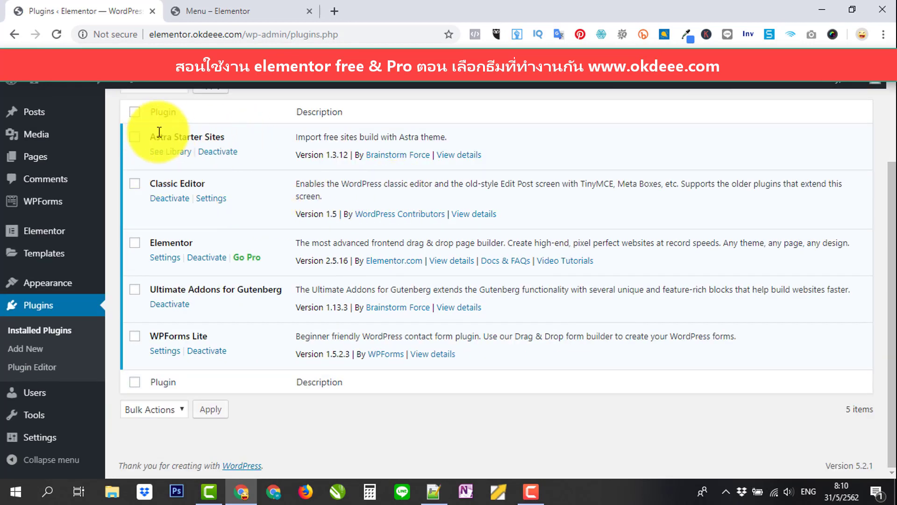
{"action": "left_click", "coordinate": [135, 137]}
{"action": "left_click", "coordinate": [135, 243]}
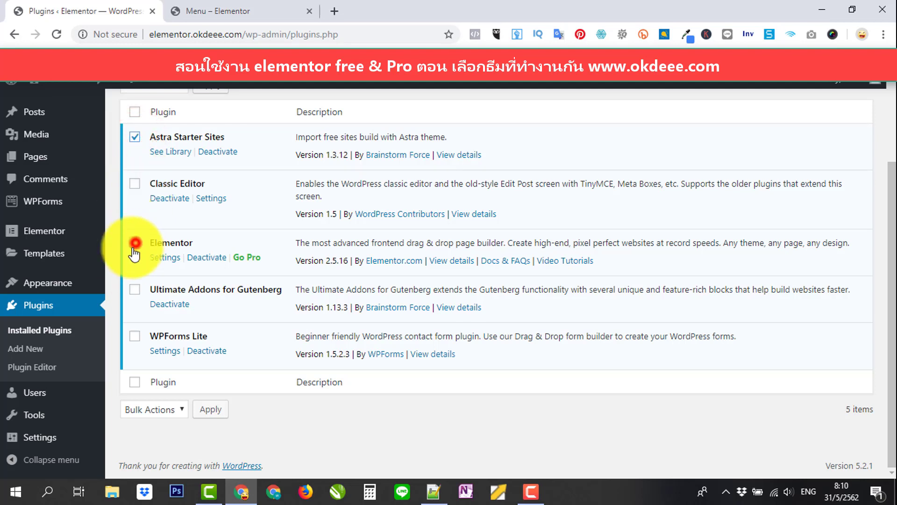
{"action": "left_click", "coordinate": [134, 289]}
{"action": "left_click", "coordinate": [134, 336]}
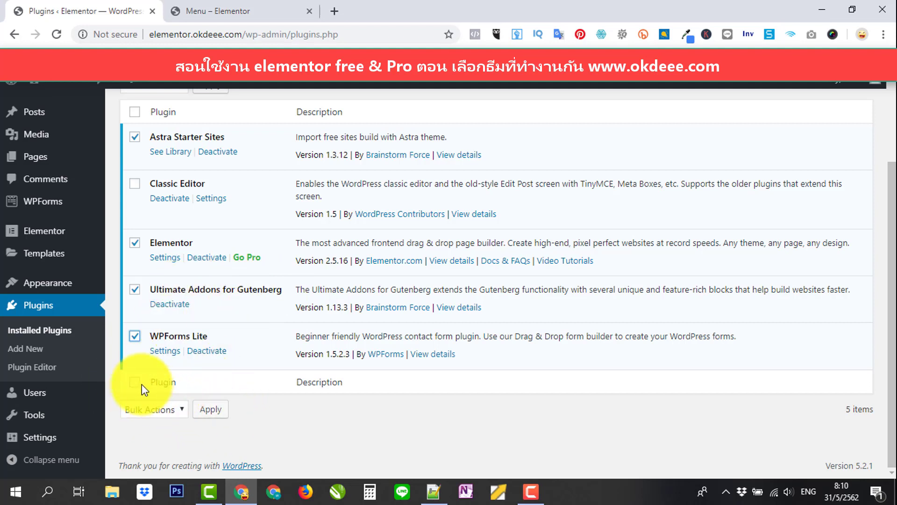
{"action": "left_click", "coordinate": [164, 409]}
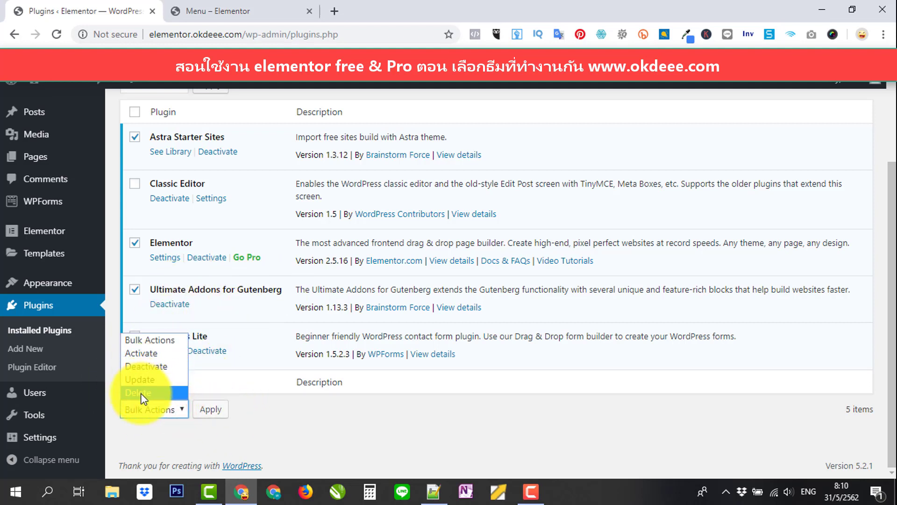
{"action": "left_click", "coordinate": [155, 365]}
{"action": "left_click", "coordinate": [208, 409]}
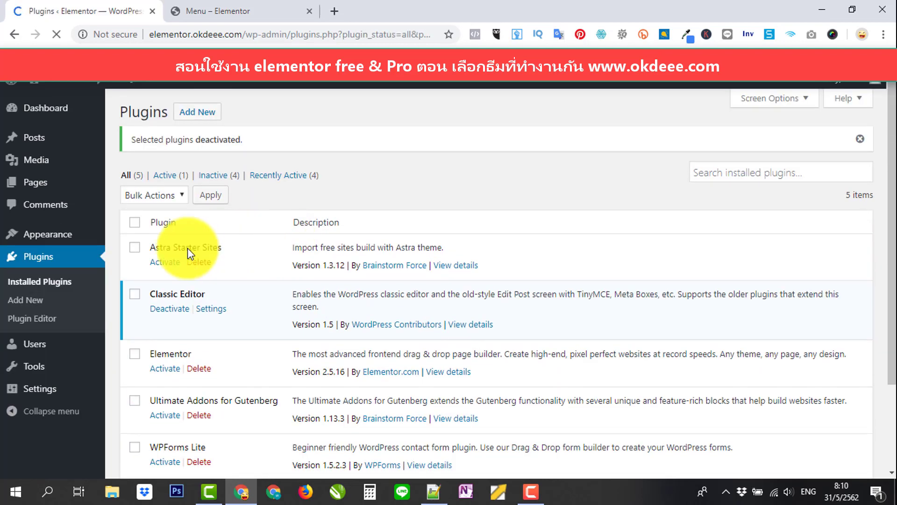
Bulk-delete the Astra Starter Sites, Elementor, Ultimate Addons for Gutenberg and WPForms Lite plugins, leaving Classic Editor out of the selection
{"action": "left_click", "coordinate": [137, 222]}
{"action": "left_click", "coordinate": [134, 295]}
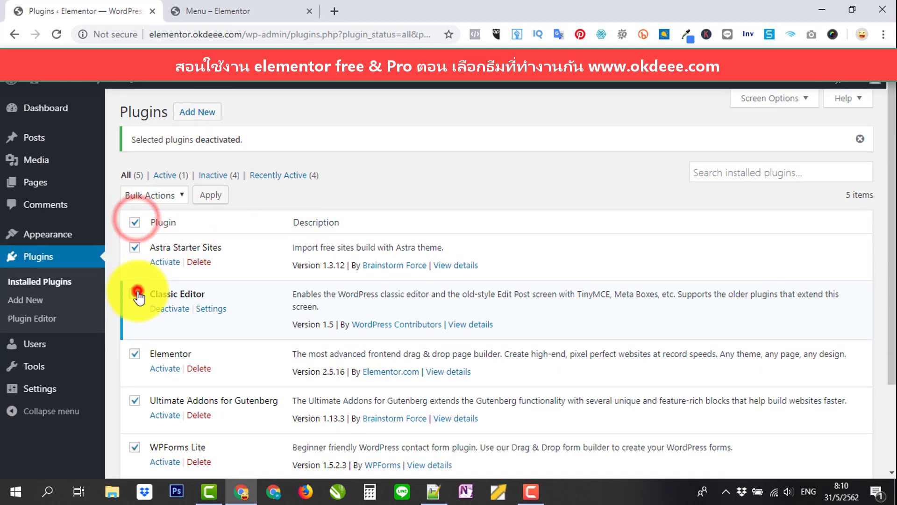
{"action": "left_click", "coordinate": [173, 195]}
{"action": "left_click", "coordinate": [154, 263]}
{"action": "left_click", "coordinate": [210, 195]}
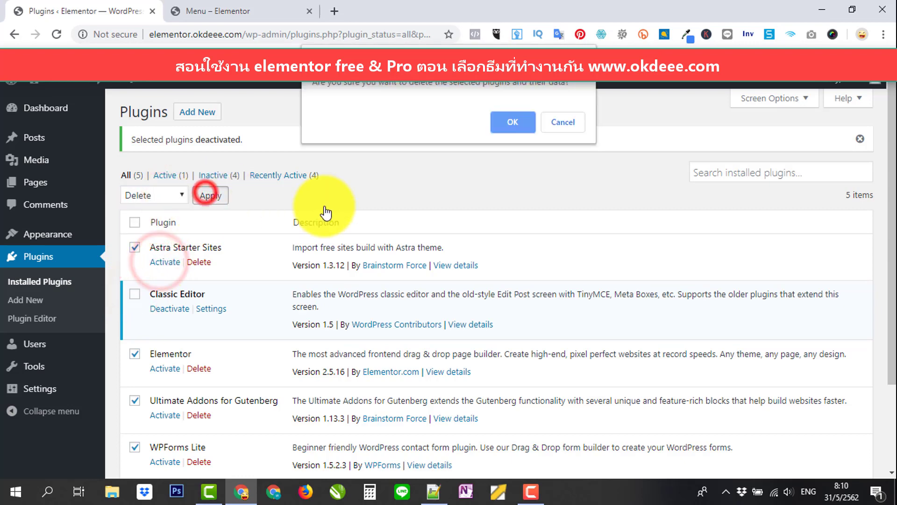
{"action": "left_click", "coordinate": [511, 122]}
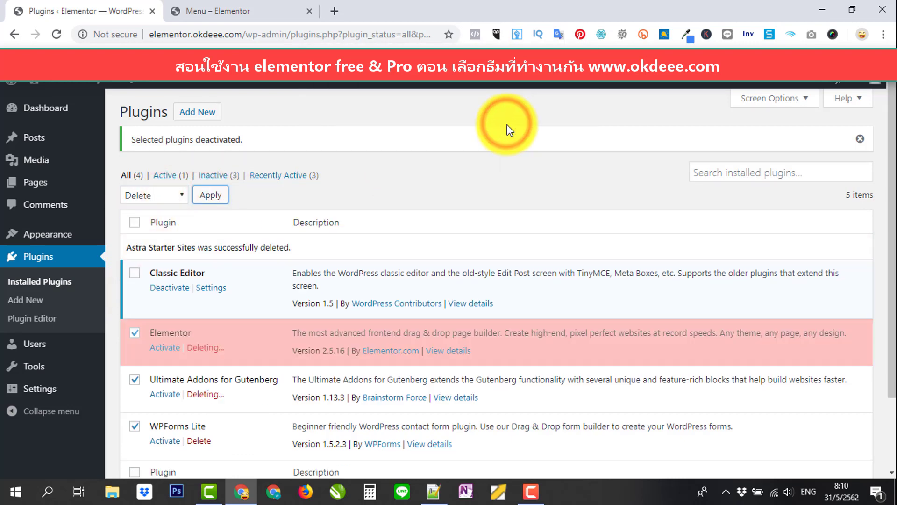
Reload the site's Menu page to check the front end, and return to the Plugins admin page
{"action": "left_click", "coordinate": [237, 11]}
{"action": "left_click", "coordinate": [57, 34]}
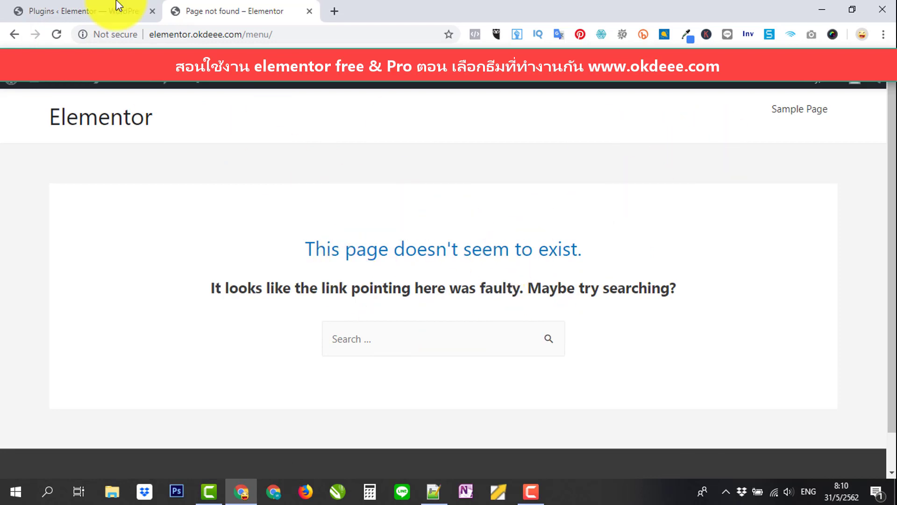
{"action": "left_click", "coordinate": [83, 10]}
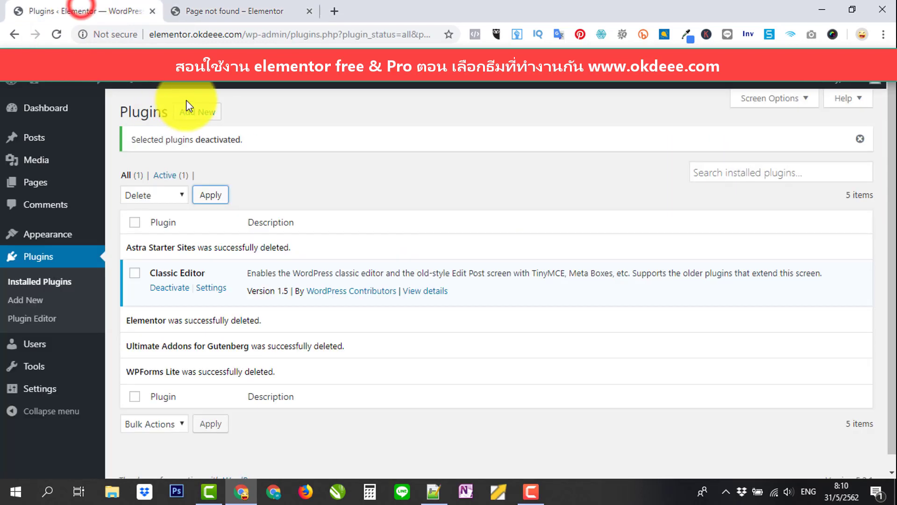
Check the lists of all posts and all pages for leftover imported content
{"action": "left_click", "coordinate": [33, 134]}
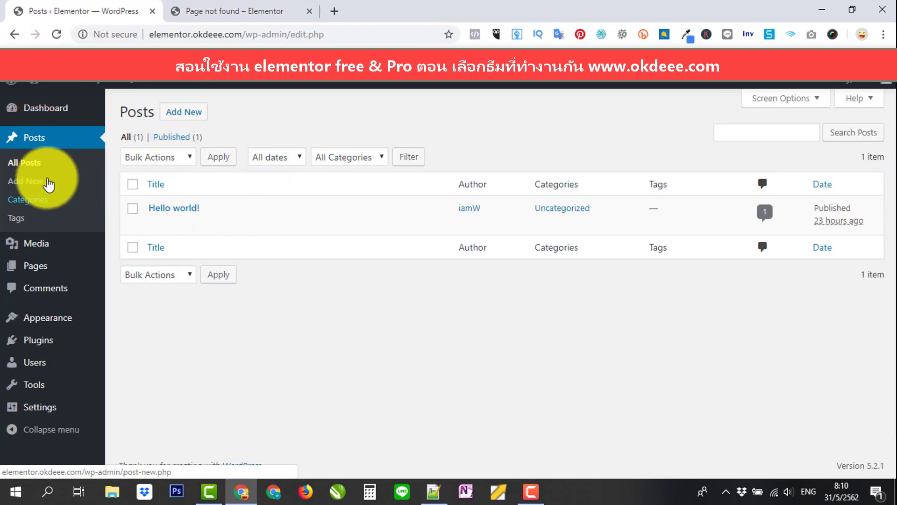
{"action": "mouse_move", "coordinate": [35, 266]}
{"action": "left_click", "coordinate": [135, 267]}
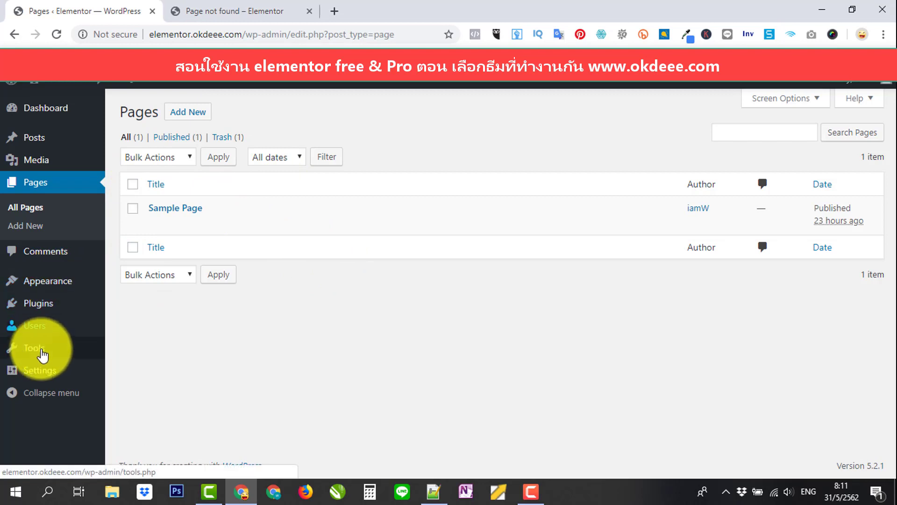
Set the homepage to display the latest posts in the Reading settings and save the changes
{"action": "mouse_move", "coordinate": [50, 370]}
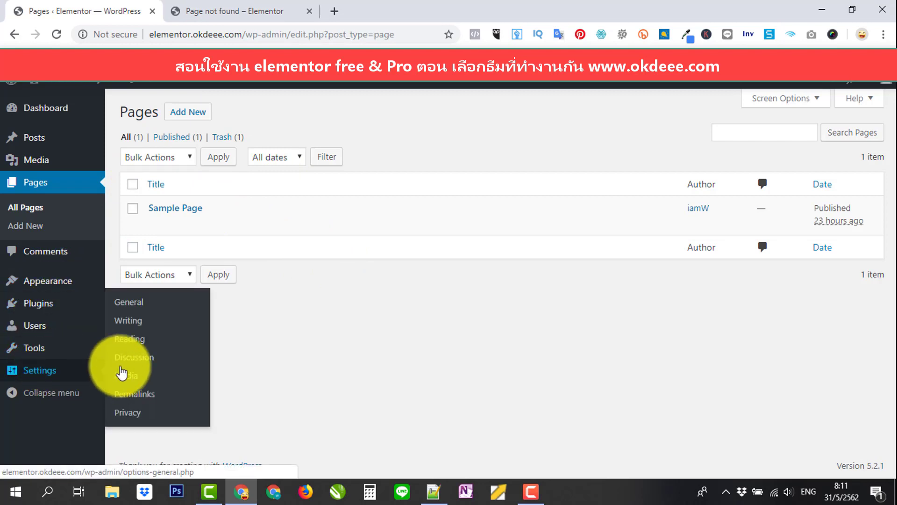
{"action": "left_click", "coordinate": [135, 304]}
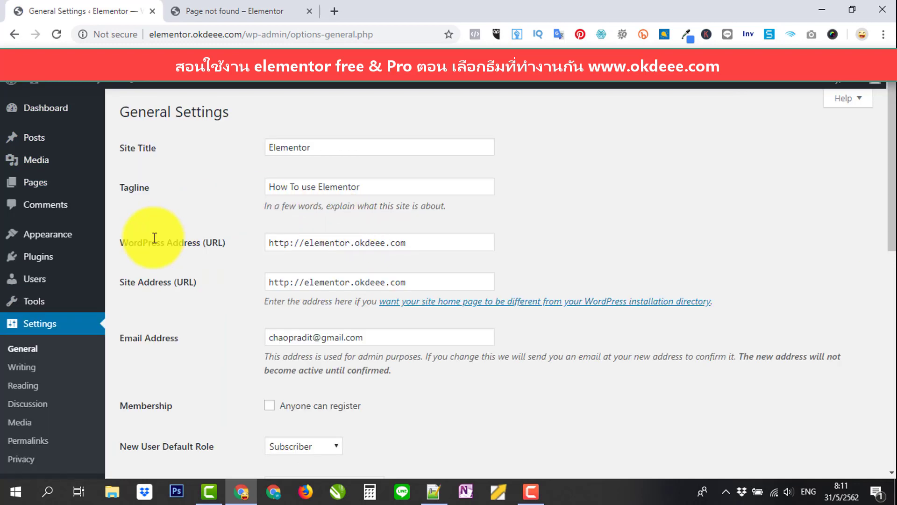
{"action": "scroll", "coordinate": [103, 274], "scroll_direction": "down", "scroll_amount": 3}
{"action": "left_click", "coordinate": [22, 360]}
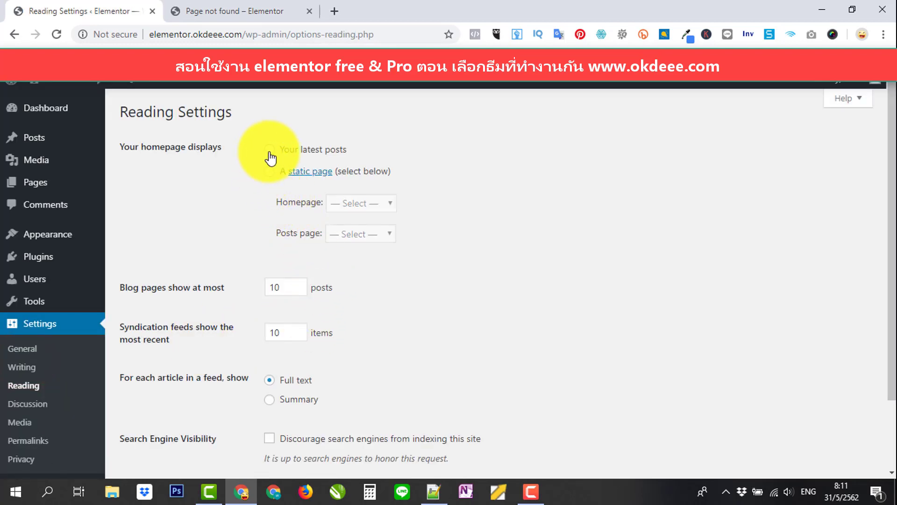
{"action": "left_click", "coordinate": [270, 151]}
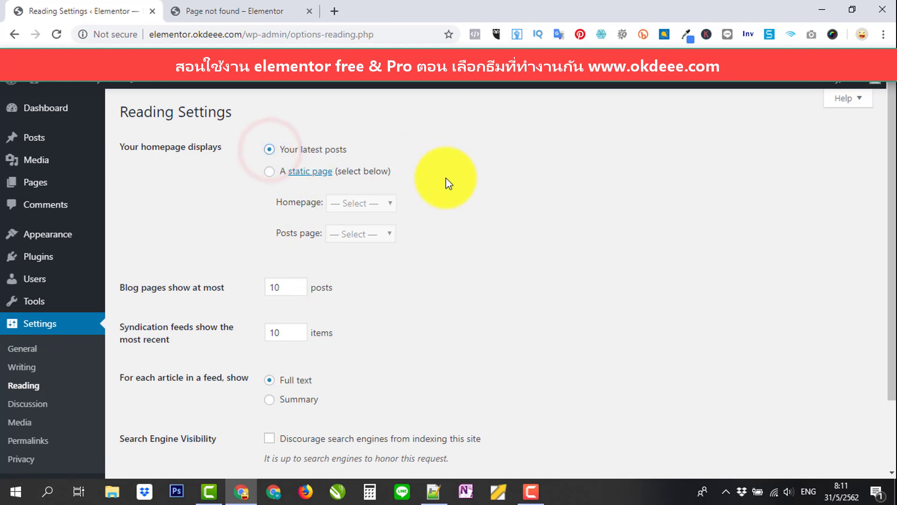
{"action": "scroll", "coordinate": [447, 182], "scroll_direction": "down", "scroll_amount": 2}
{"action": "left_click", "coordinate": [167, 409]}
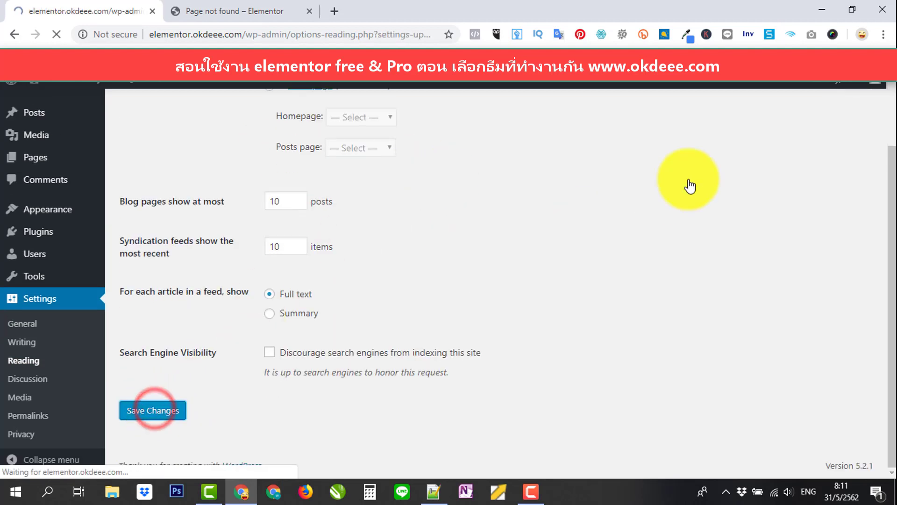
Reload the front end and open the site's home page to check what it displays
{"action": "left_click", "coordinate": [274, 11]}
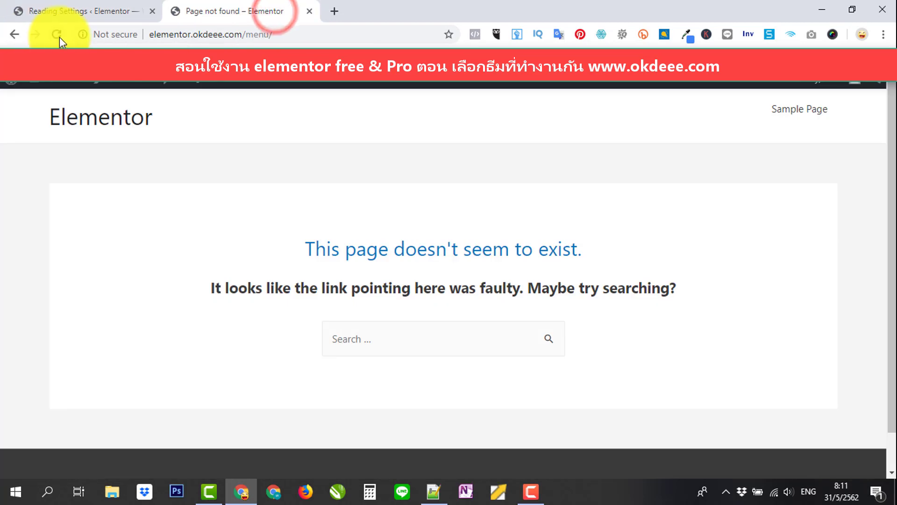
{"action": "left_click", "coordinate": [57, 34]}
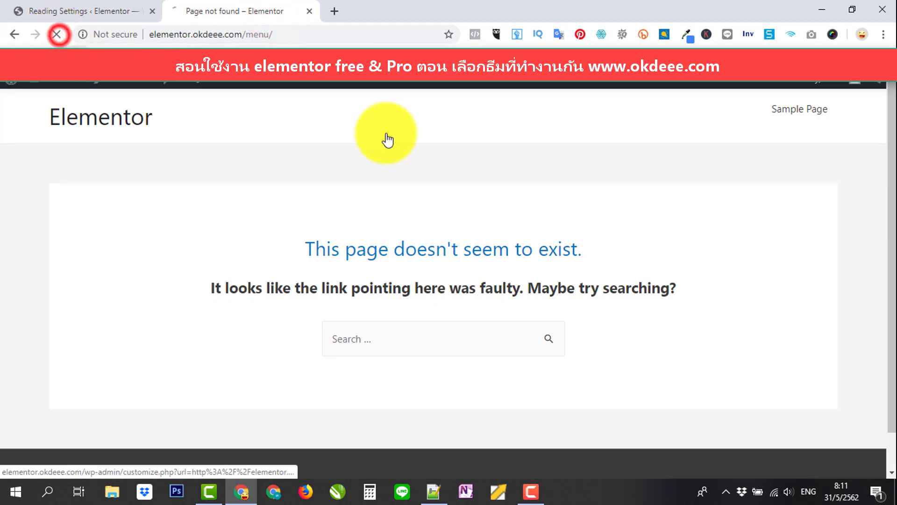
{"action": "left_click", "coordinate": [103, 120]}
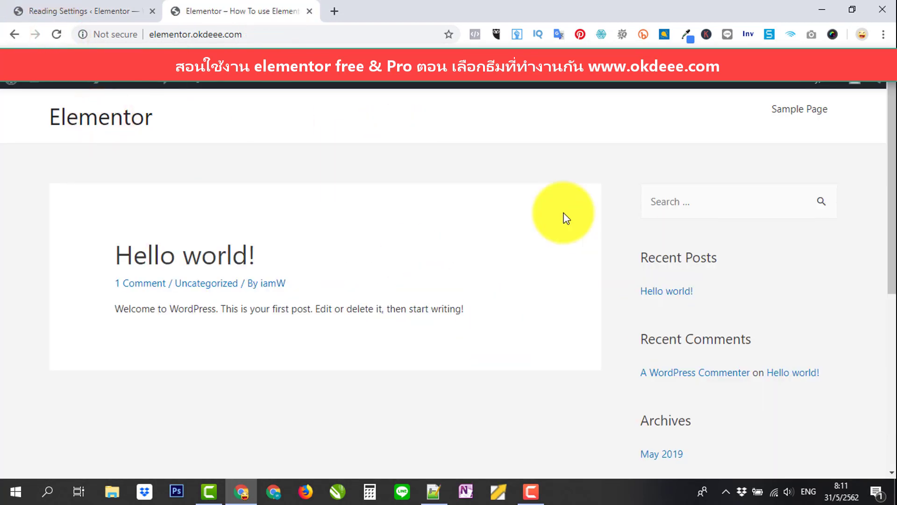
Return to the WordPress admin and open the list of installed themes
{"action": "left_click", "coordinate": [77, 11]}
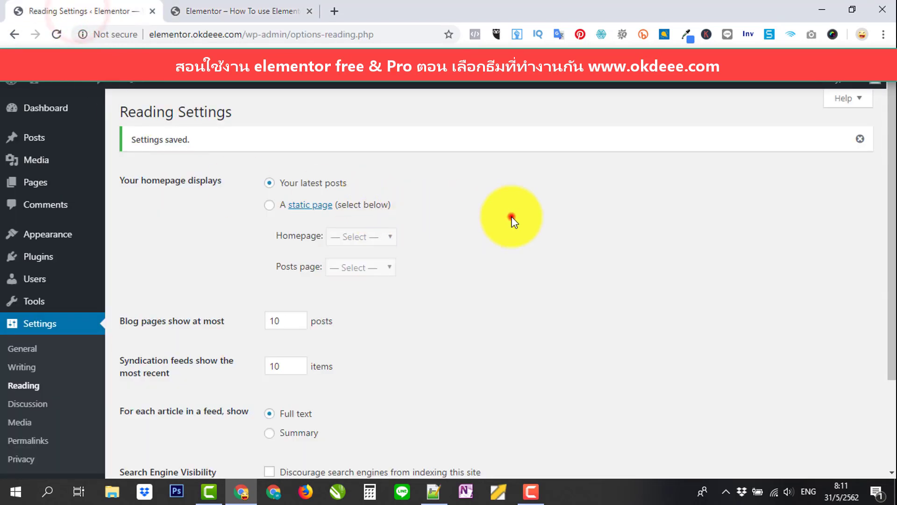
{"action": "left_click", "coordinate": [511, 257]}
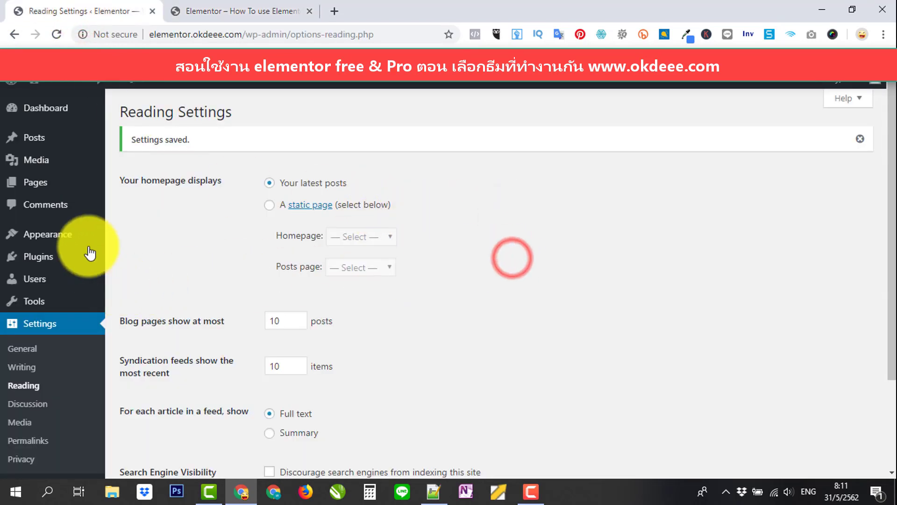
{"action": "mouse_move", "coordinate": [60, 236]}
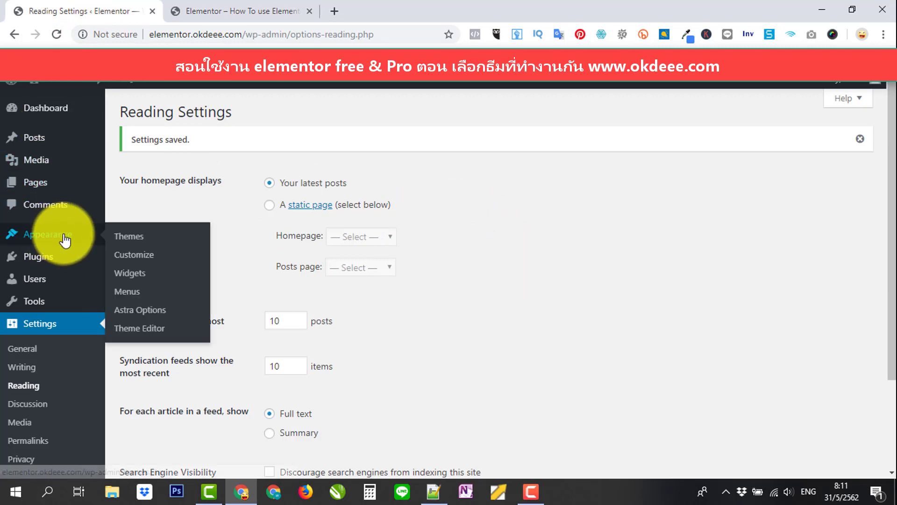
{"action": "left_click", "coordinate": [132, 236]}
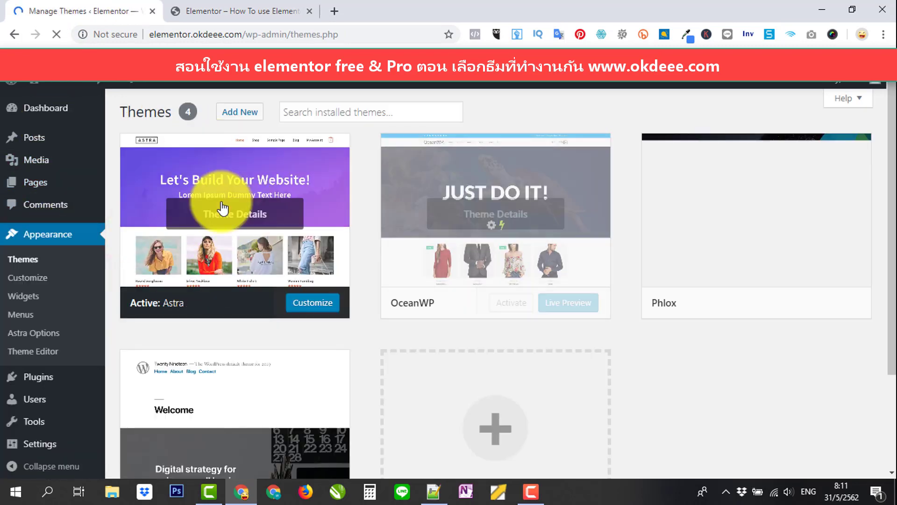